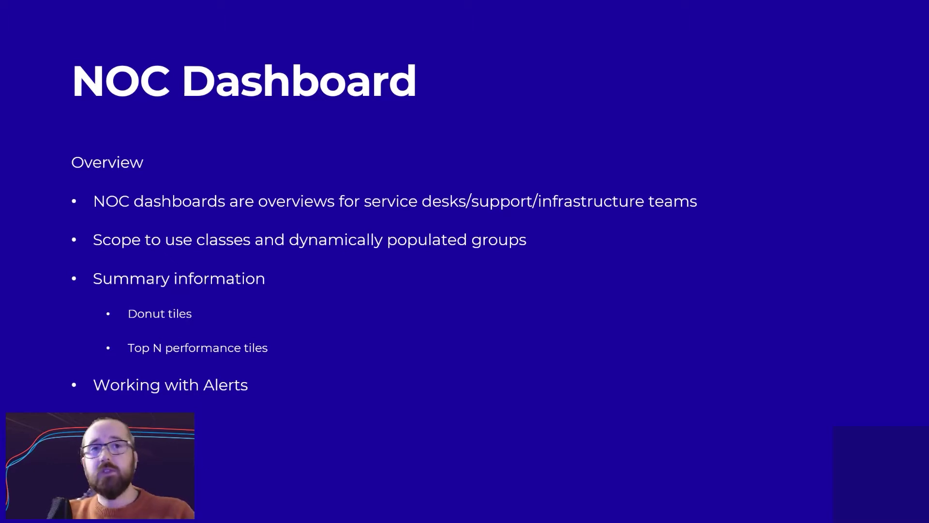
# Advance the slide show to the Demo slide and switch to the NOC Operator dashboard in Google Chrome
pyautogui.press('Right')
pyautogui.hotkey('alt', 'Tab')
pyautogui.hotkey('alt', 'Tab')
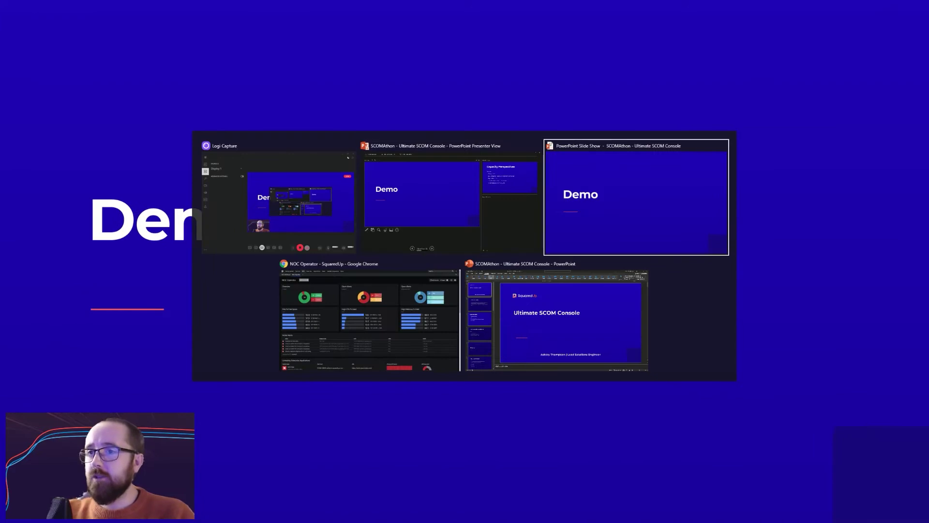
pyautogui.hotkey('alt', 'Tab')
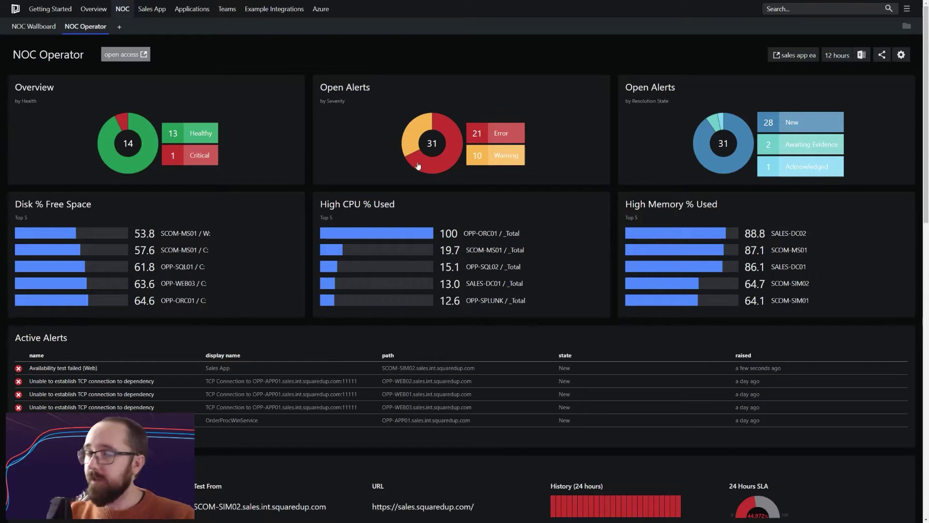
# Put the NOC Operator dashboard into edit mode and review the class used in the Overview tile's scope, closing the tile's settings unchanged
pyautogui.click(900, 56)
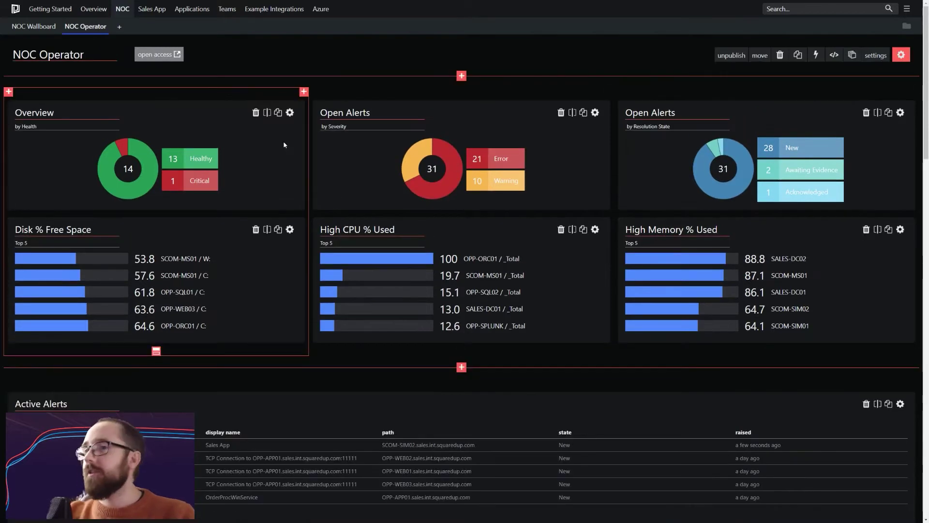
pyautogui.click(289, 112)
pyautogui.click(286, 160)
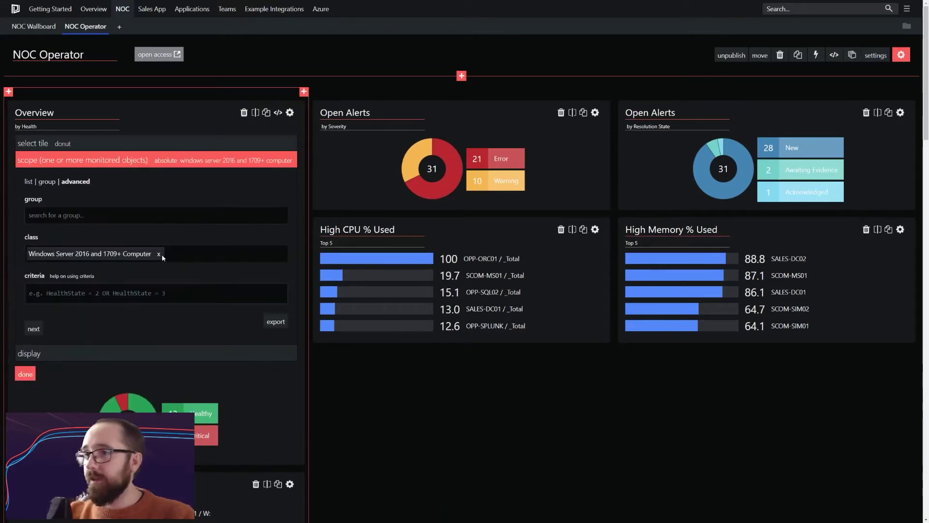
pyautogui.moveTo(152, 254); pyautogui.dragTo(20, 264)
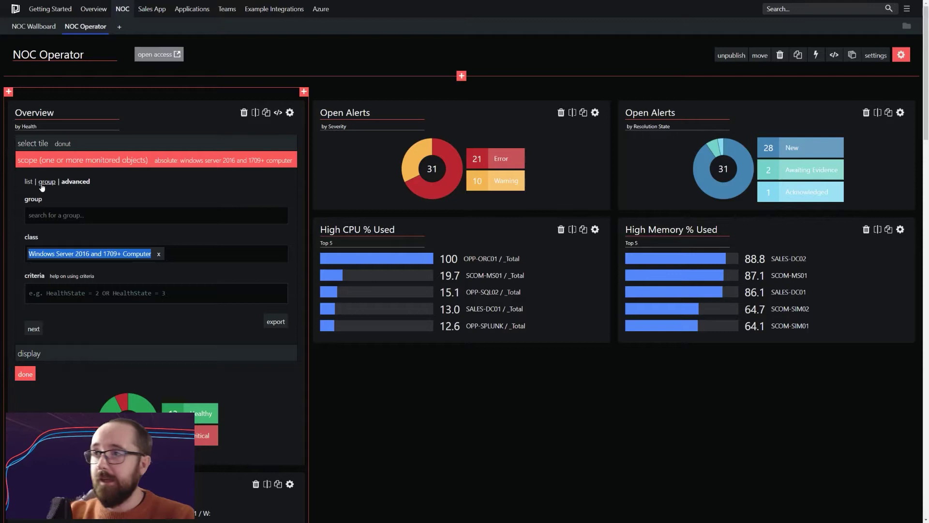
pyautogui.click(123, 257)
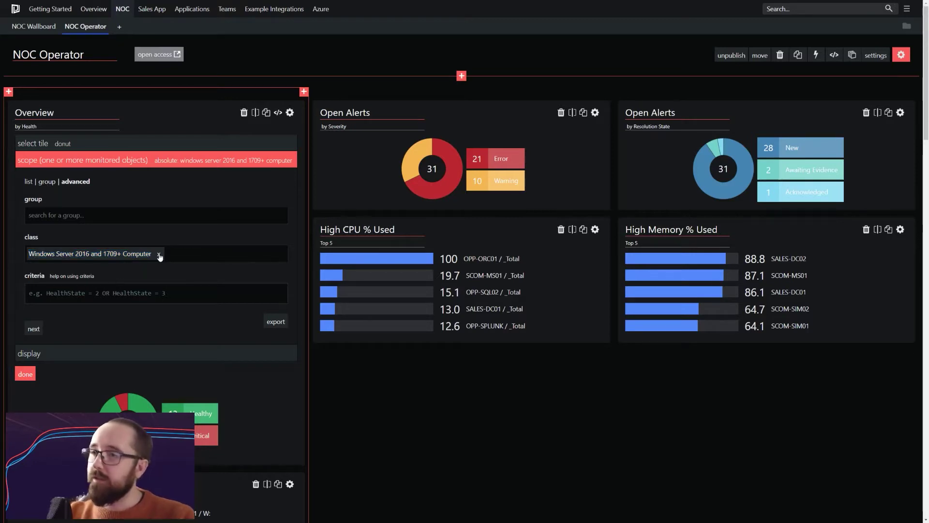
pyautogui.moveTo(152, 253); pyautogui.dragTo(28, 253)
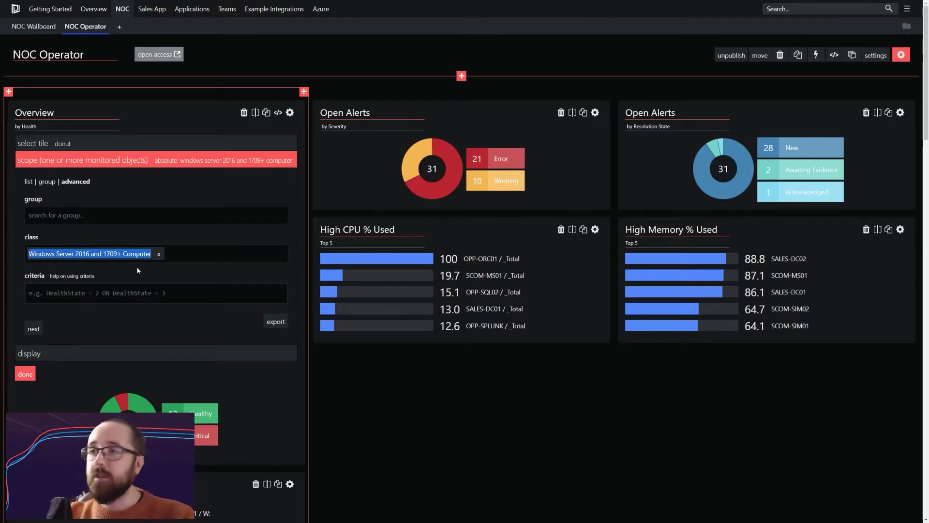
pyautogui.click(28, 253)
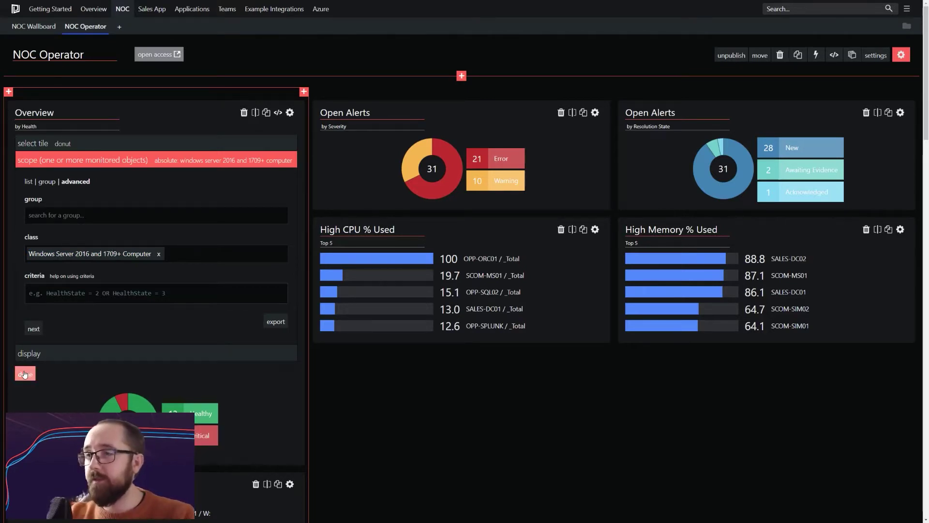
pyautogui.click(25, 374)
# Inspect the scopes of the Disk % Free Space and High CPU % Used tiles
pyautogui.click(289, 229)
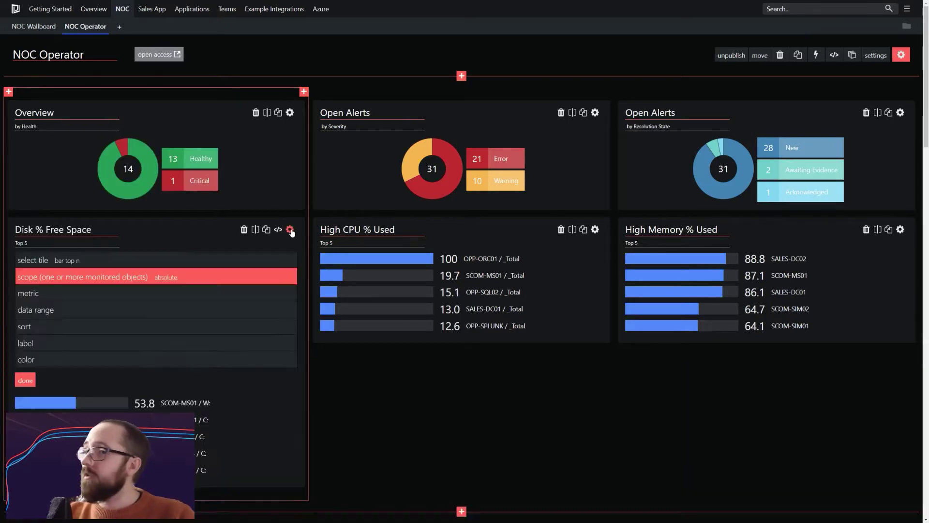
pyautogui.scroll(-1, 106, 380)
pyautogui.click(595, 193)
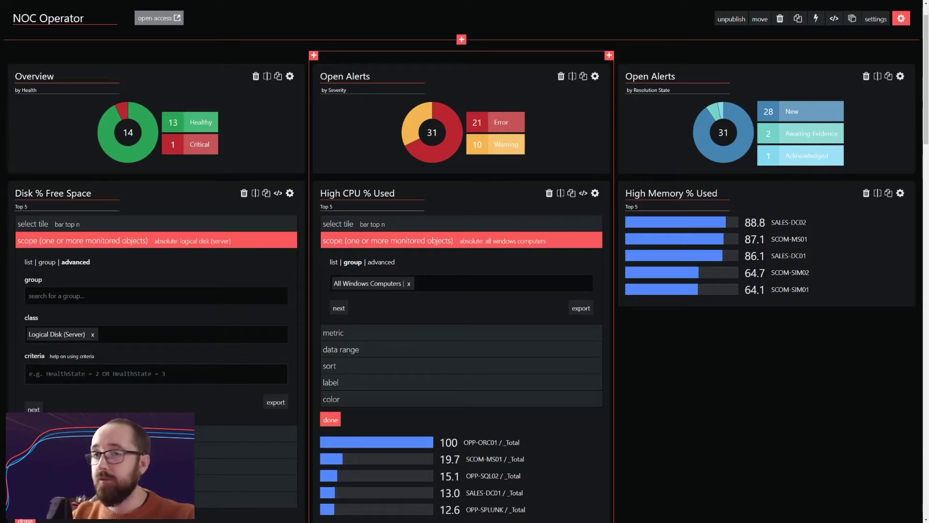
pyautogui.moveTo(404, 283); pyautogui.dragTo(333, 284)
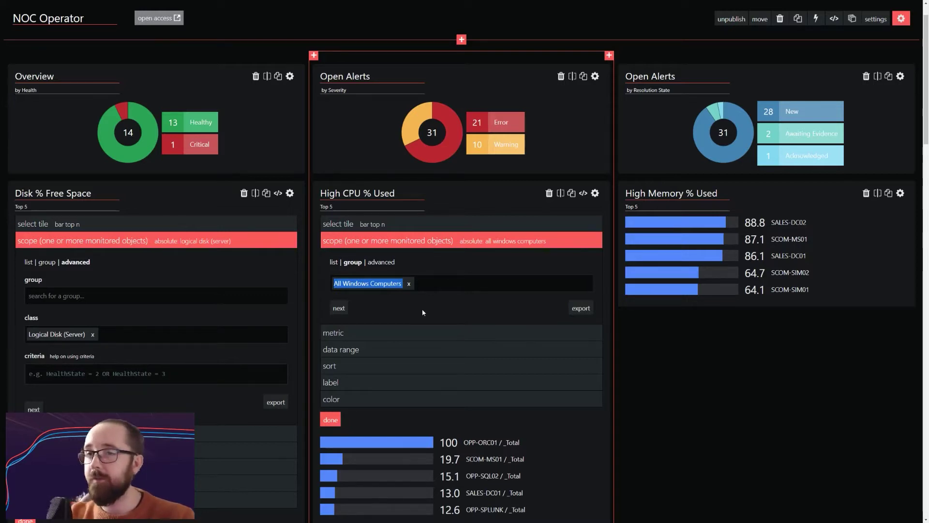
pyautogui.scroll(-1, 434, 292)
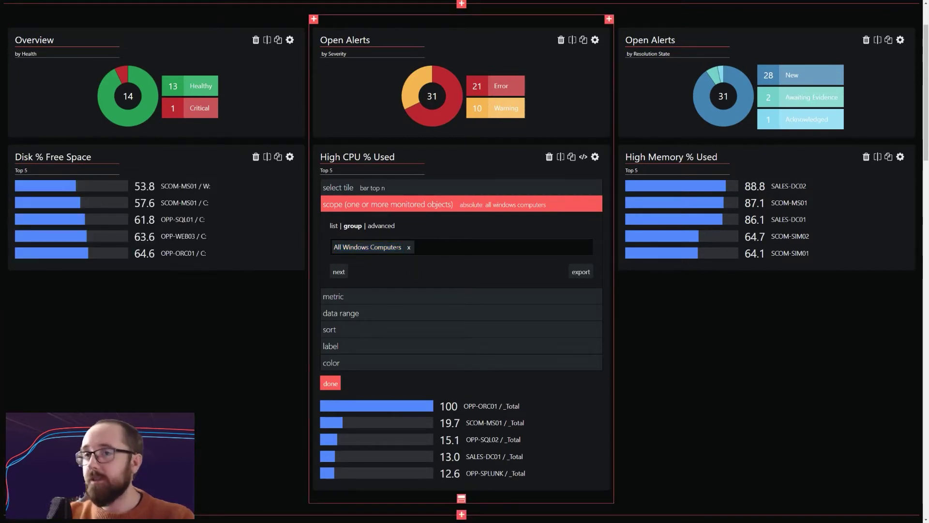
# Review the sort order and result limit of the High CPU % Used tile and close its settings
pyautogui.click(414, 333)
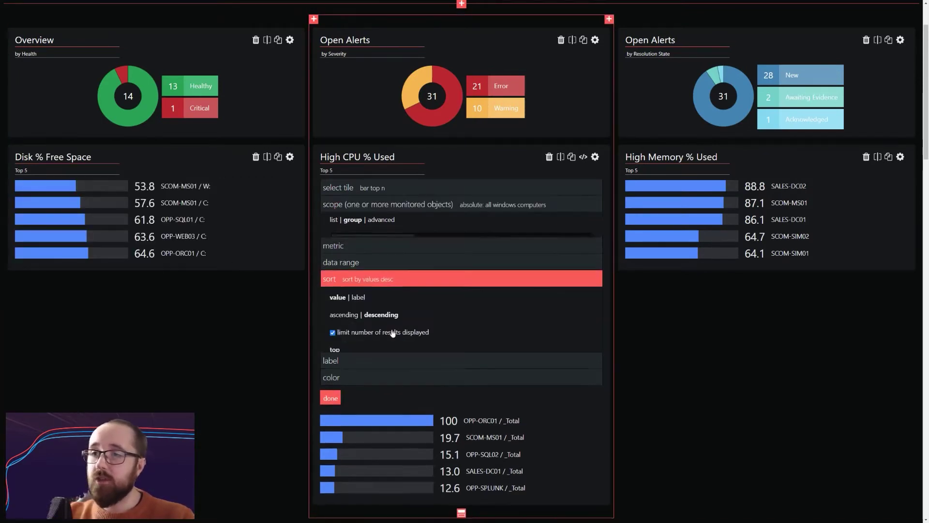
pyautogui.scroll(-1, 461, 298)
pyautogui.scroll(-1, 461, 298)
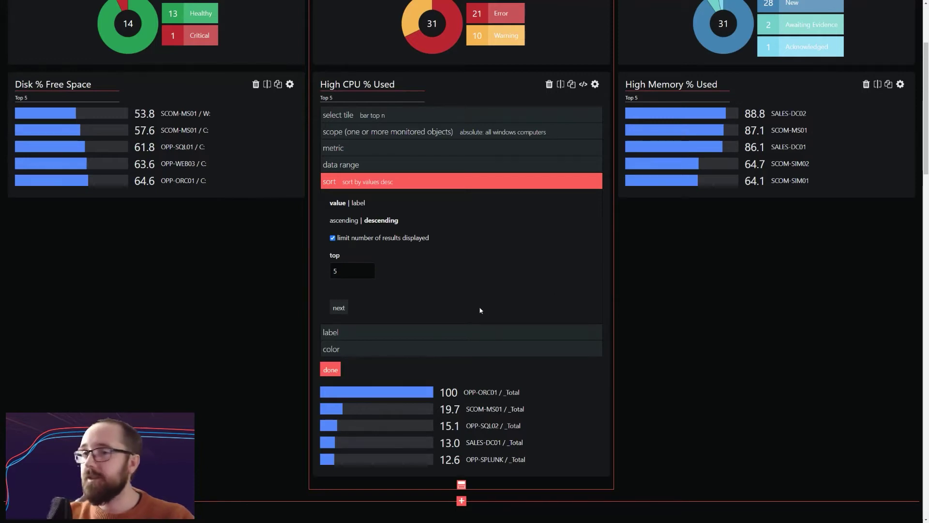
pyautogui.click(330, 371)
# Examine the scope, filters and timeframe of the Open Alerts by Severity tile and close its settings
pyautogui.scroll(3, 486, 285)
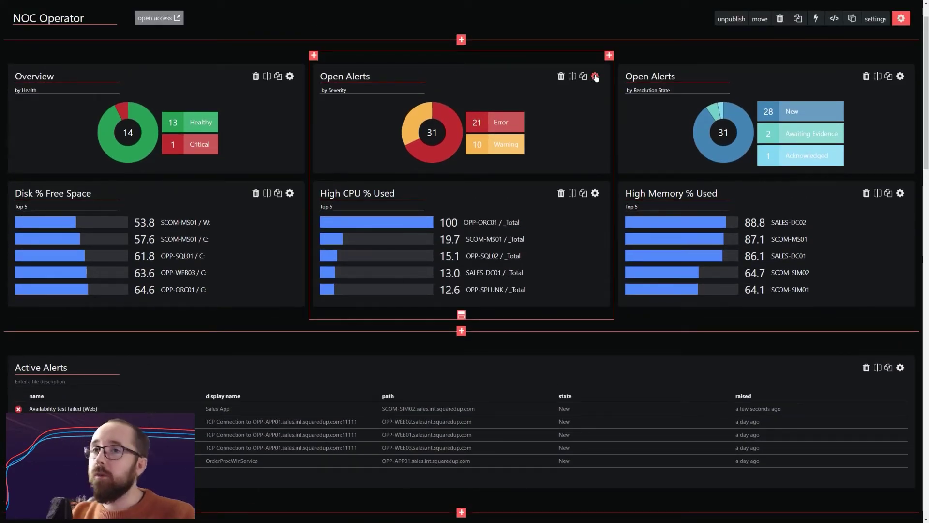
pyautogui.click(595, 76)
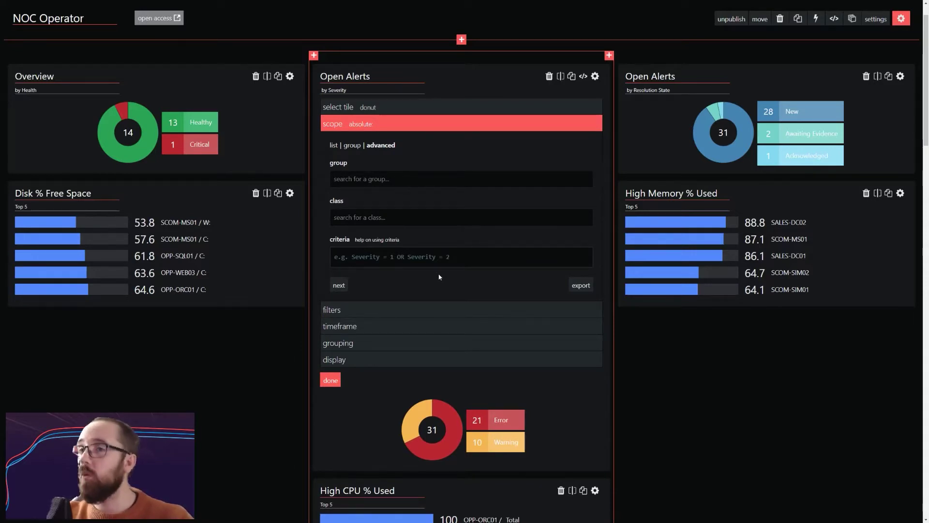
pyautogui.click(409, 312)
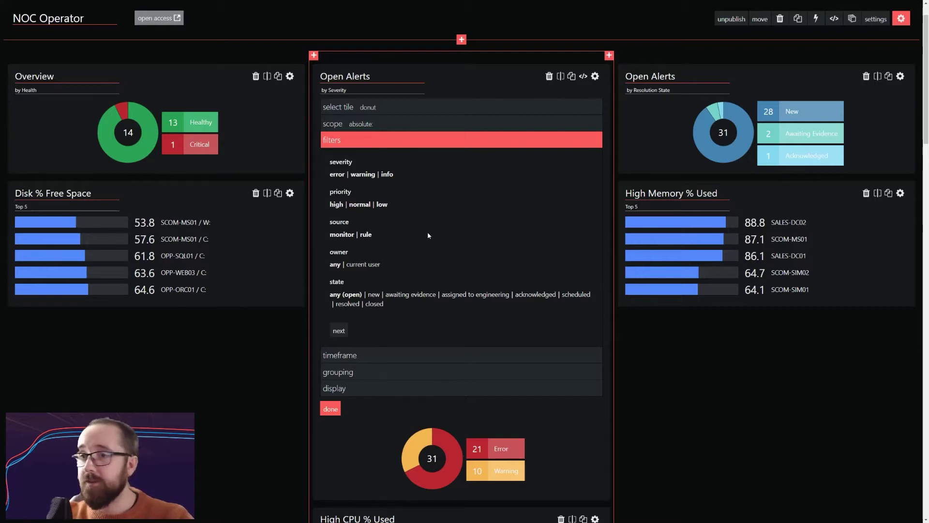
pyautogui.click(460, 355)
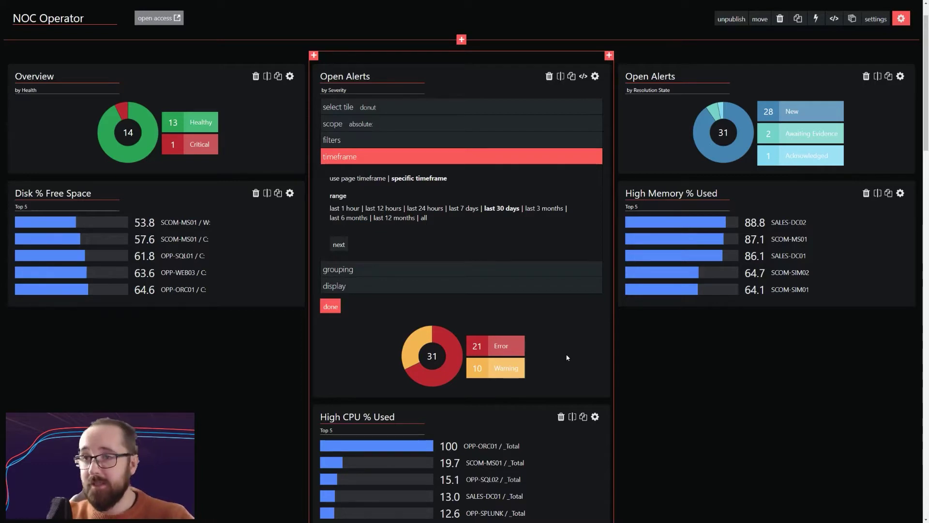
pyautogui.click(330, 307)
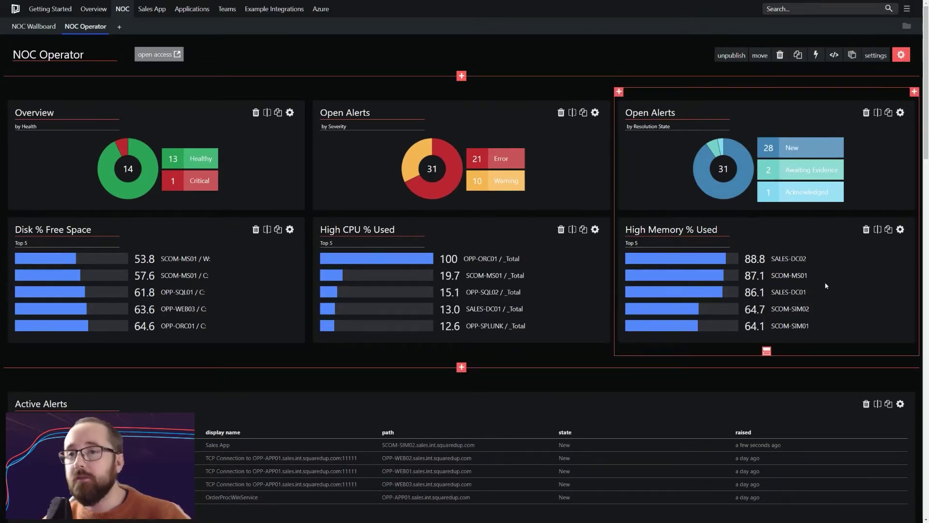
# Open the Unhealthy Servers tile's settings and examine the class and HealthState criteria that define its scope
pyautogui.scroll(-10, 895, 193)
pyautogui.scroll(-2, 890, 263)
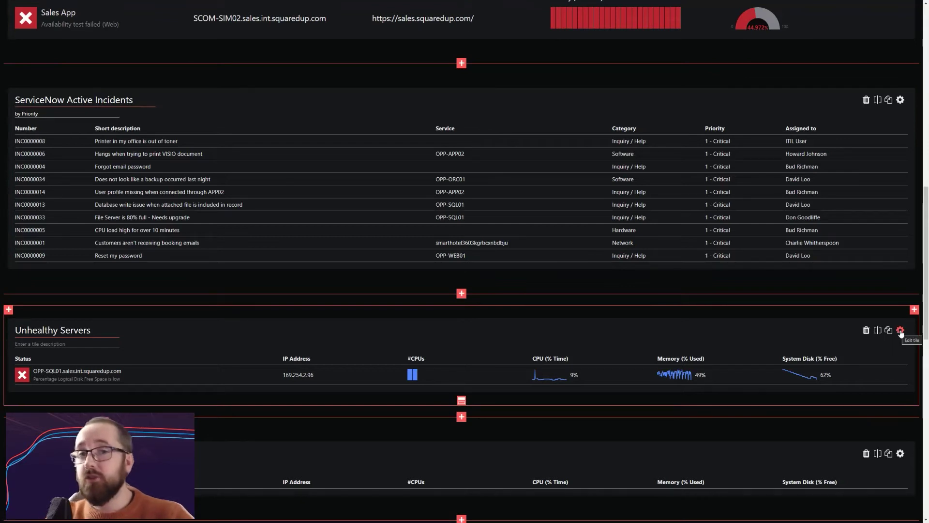
pyautogui.click(900, 331)
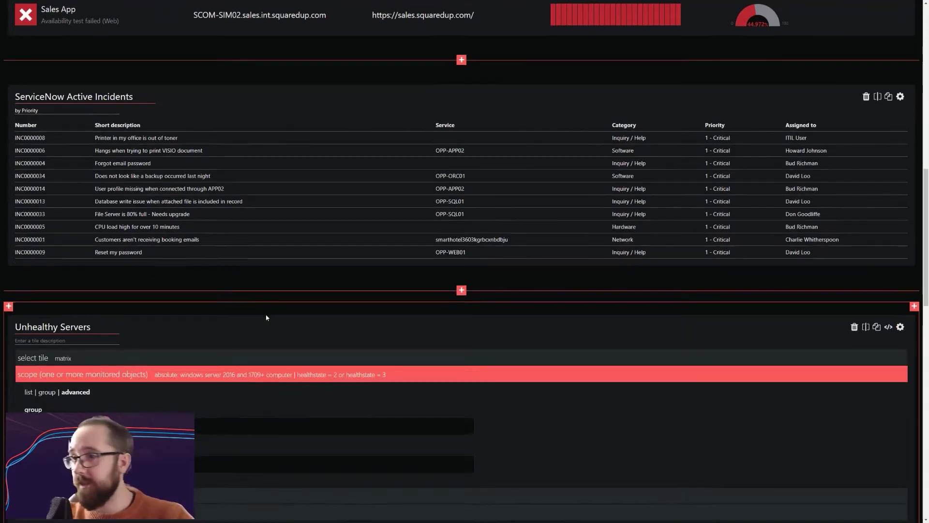
pyautogui.moveTo(153, 253); pyautogui.dragTo(29, 255)
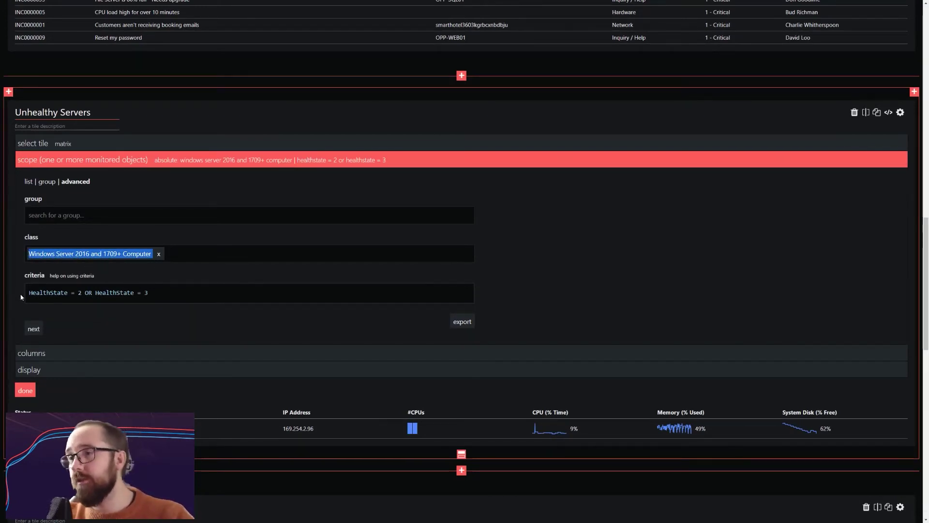
pyautogui.moveTo(68, 293); pyautogui.dragTo(28, 293)
pyautogui.click(43, 293)
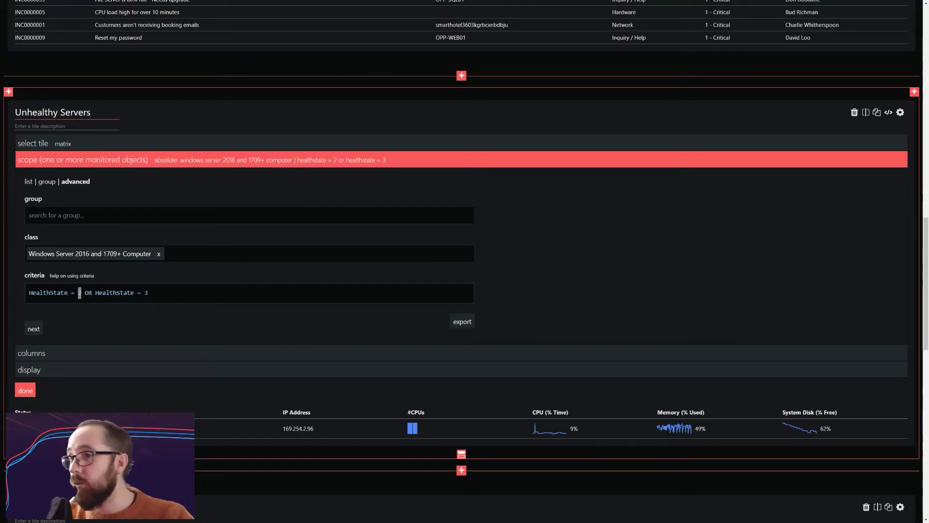
pyautogui.doubleClick(146, 293)
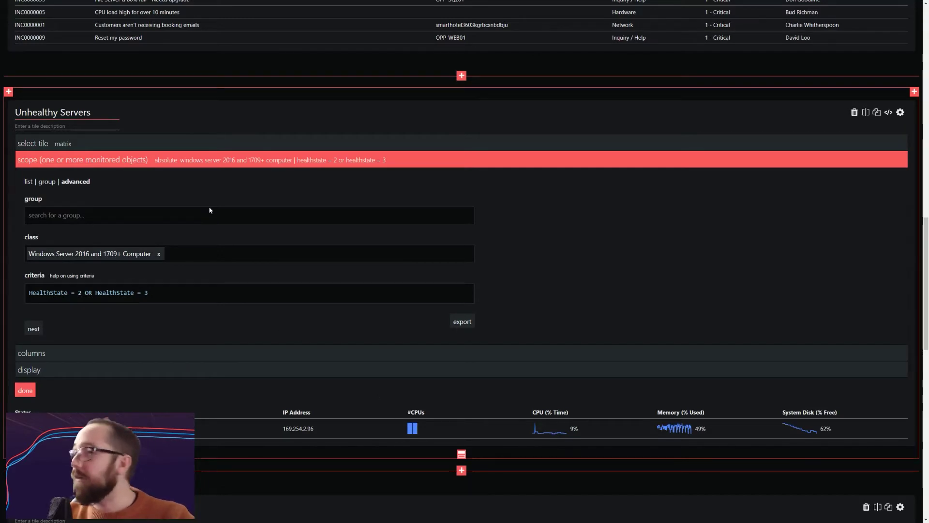
# Browse the tile types available for the Unhealthy Servers tile and close its settings without changes
pyautogui.click(65, 158)
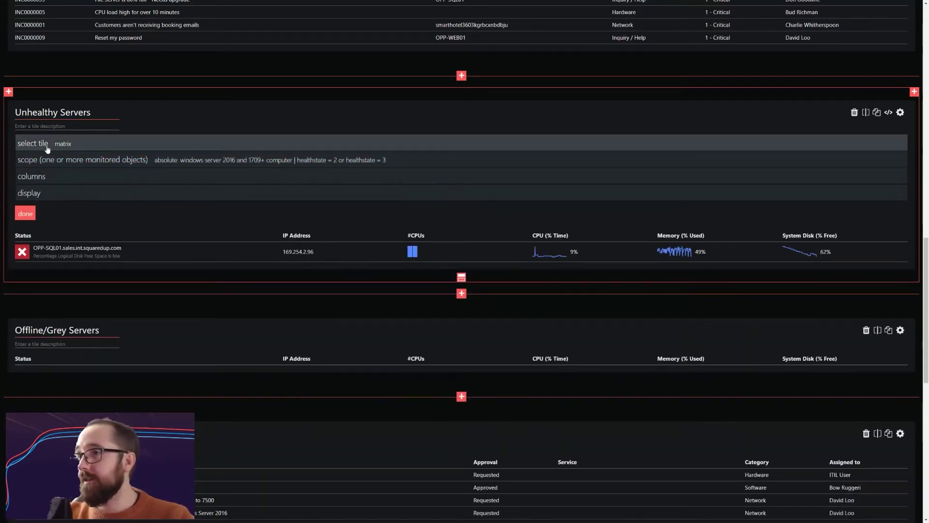
pyautogui.click(47, 145)
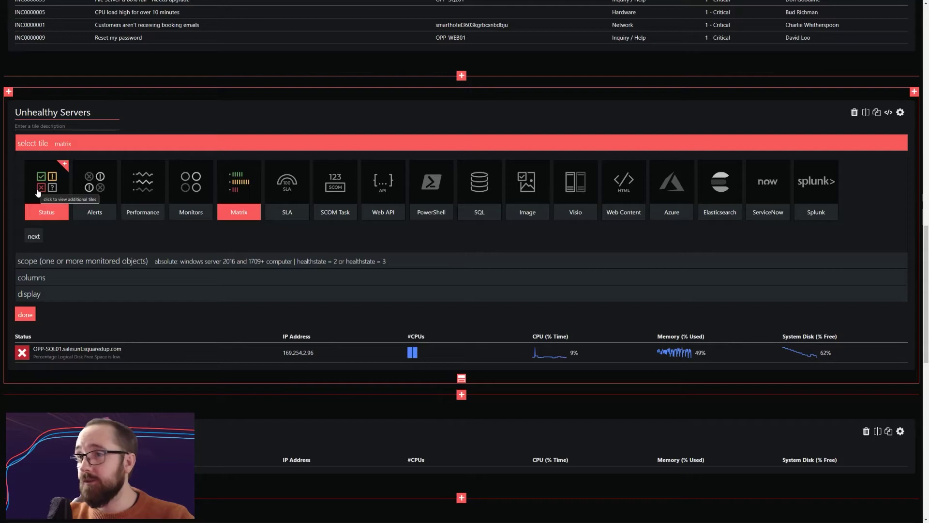
pyautogui.click(25, 314)
# Leave the NOC Operator dashboard's edit mode
pyautogui.scroll(20, 498, 239)
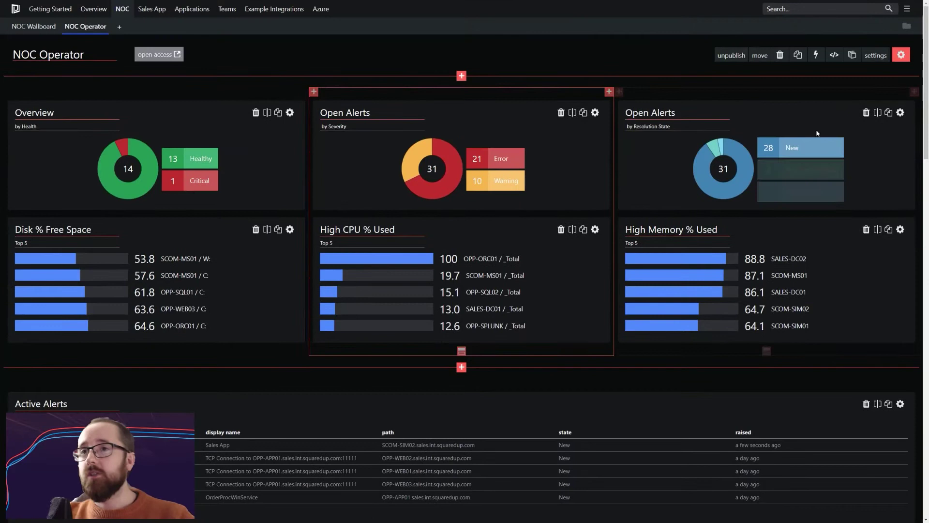
pyautogui.click(901, 54)
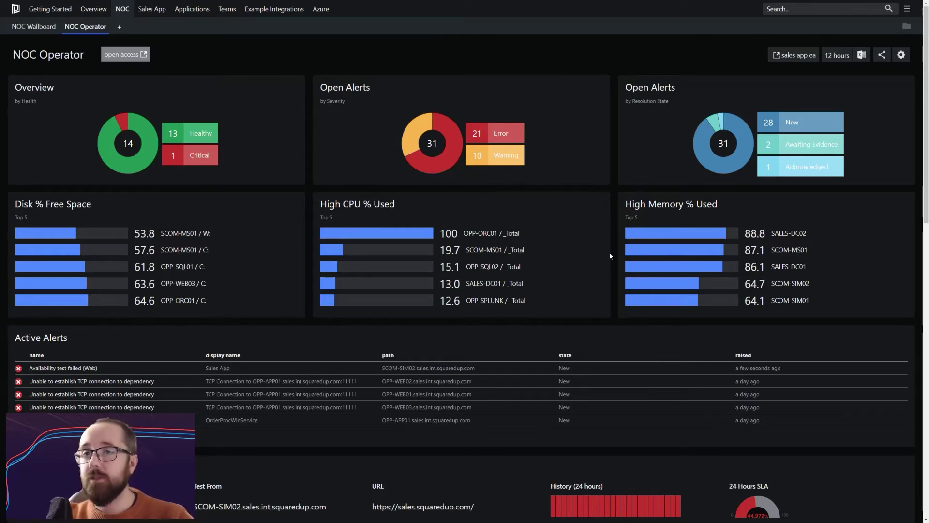
pyautogui.click(902, 54)
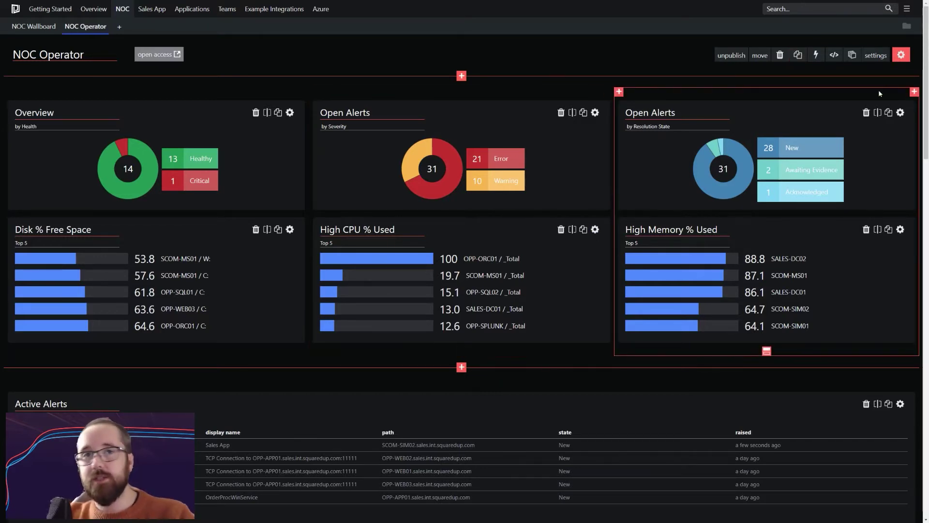
pyautogui.click(901, 55)
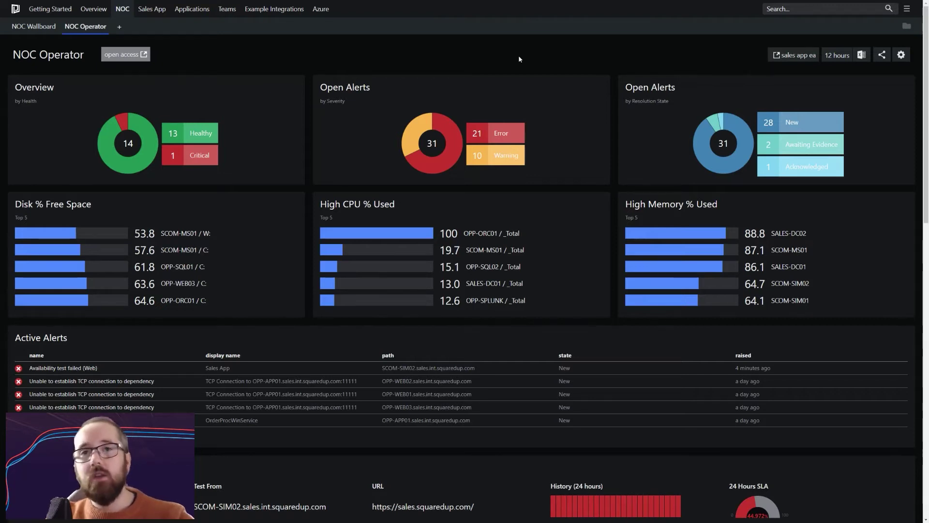
# Show the NOC Operator dashboard's sharing options and read the Open Access description of interaction, authentication and licensing
pyautogui.click(882, 55)
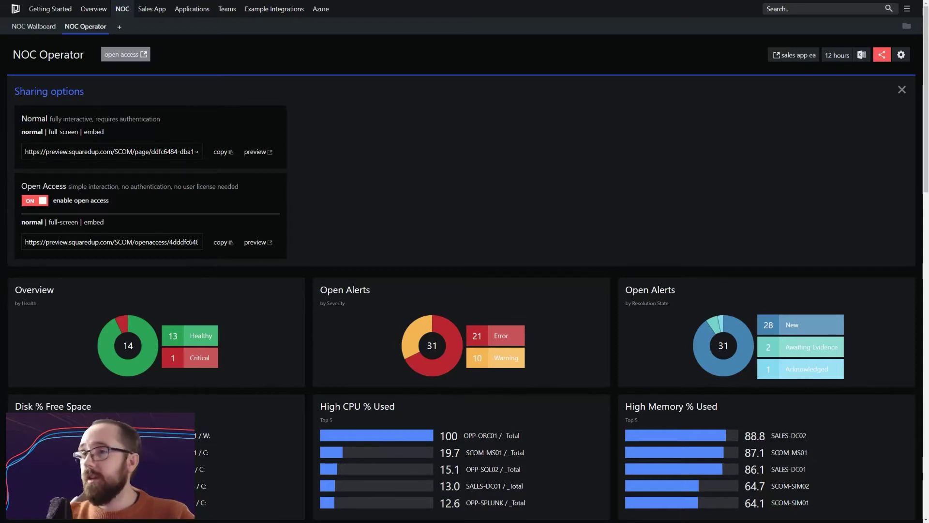
pyautogui.moveTo(122, 186); pyautogui.dragTo(169, 186)
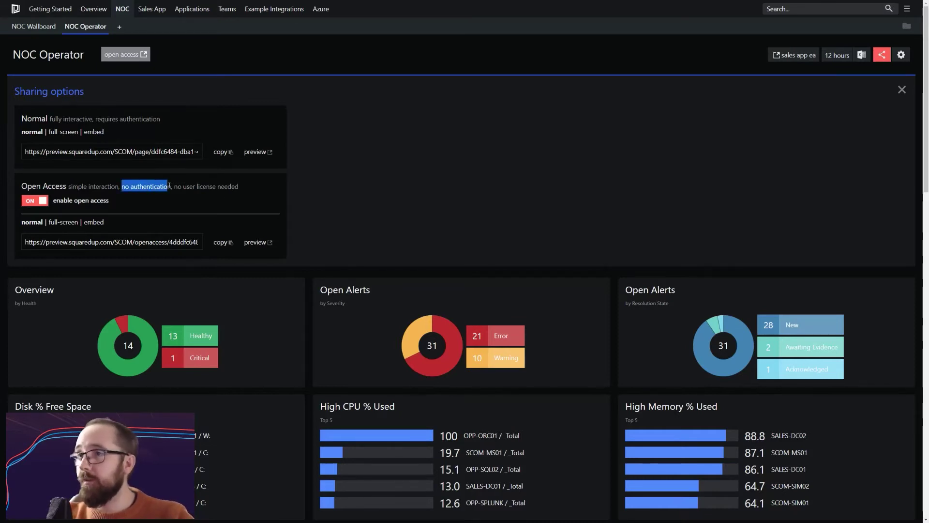
pyautogui.click(200, 201)
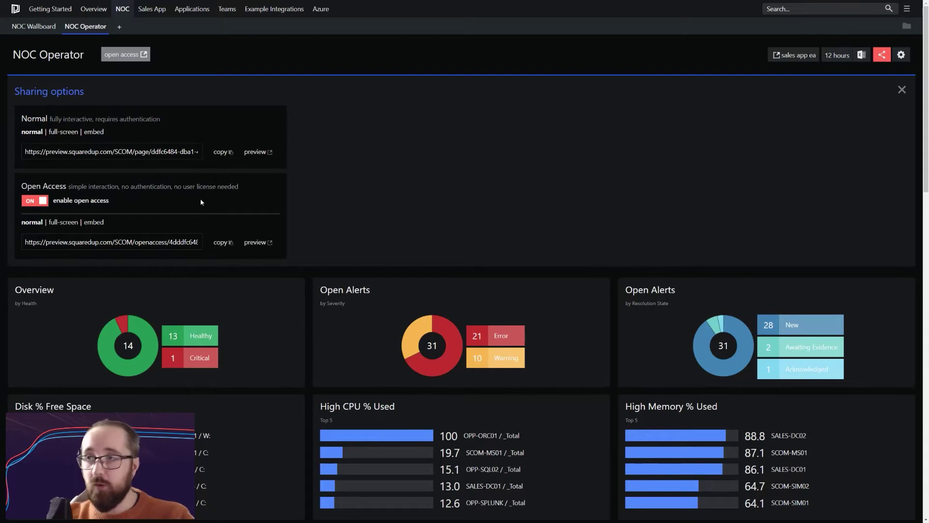
pyautogui.moveTo(250, 185); pyautogui.dragTo(175, 187)
pyautogui.click(195, 200)
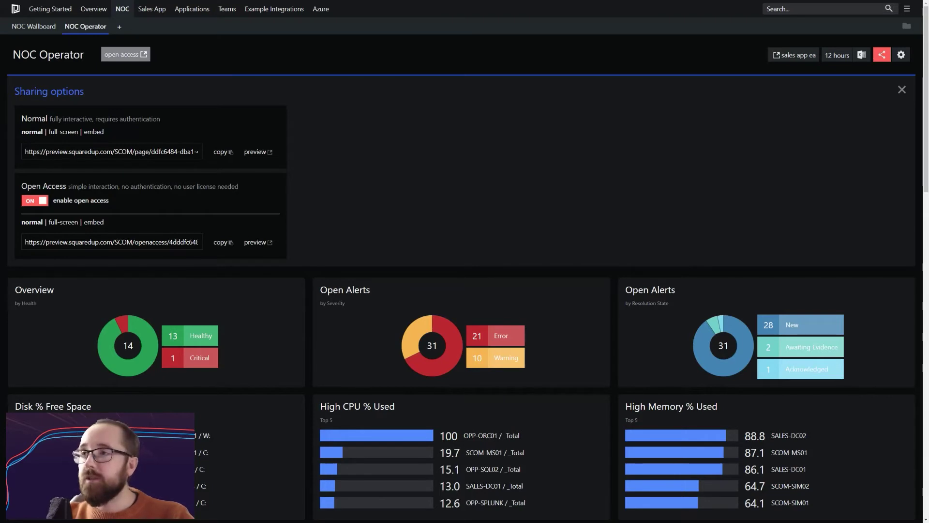
pyautogui.moveTo(68, 186); pyautogui.dragTo(127, 193)
pyautogui.click(126, 194)
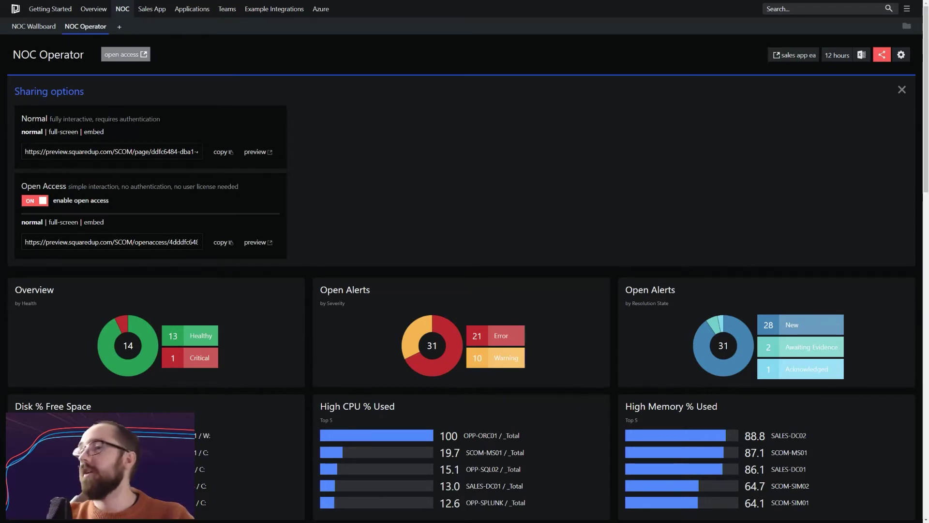
# Preview the Open Access version of the NOC Operator dashboard, look through its tiles, and close the preview and sharing options
pyautogui.click(256, 242)
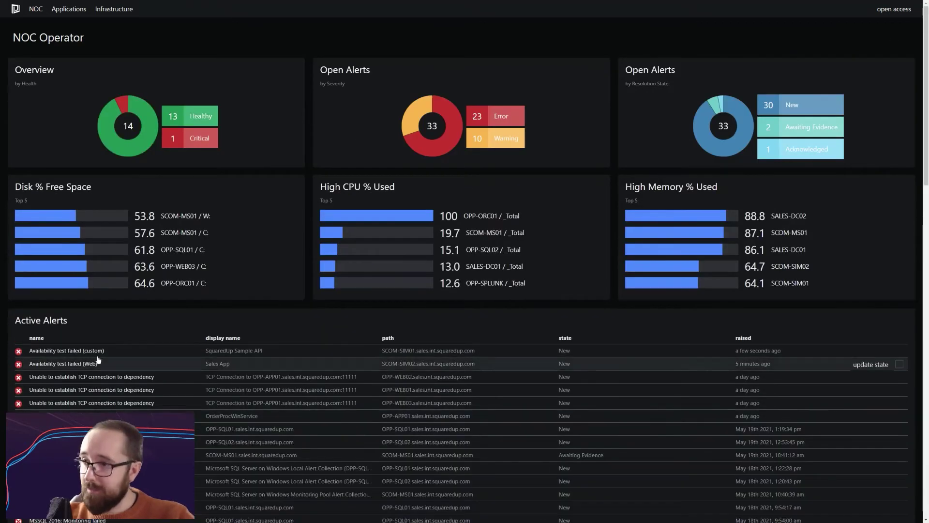
pyautogui.scroll(-2, 120, 412)
pyautogui.scroll(-2, 120, 413)
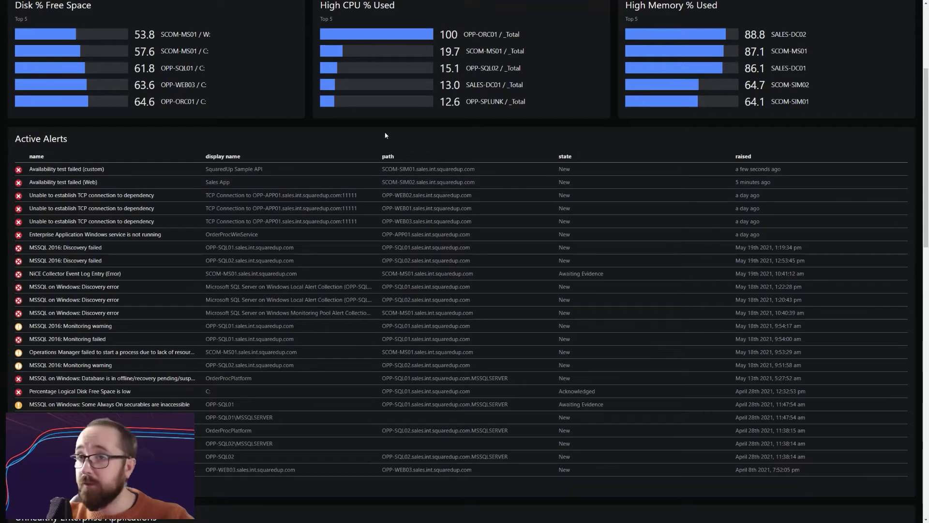
pyautogui.scroll(-6, 459, 401)
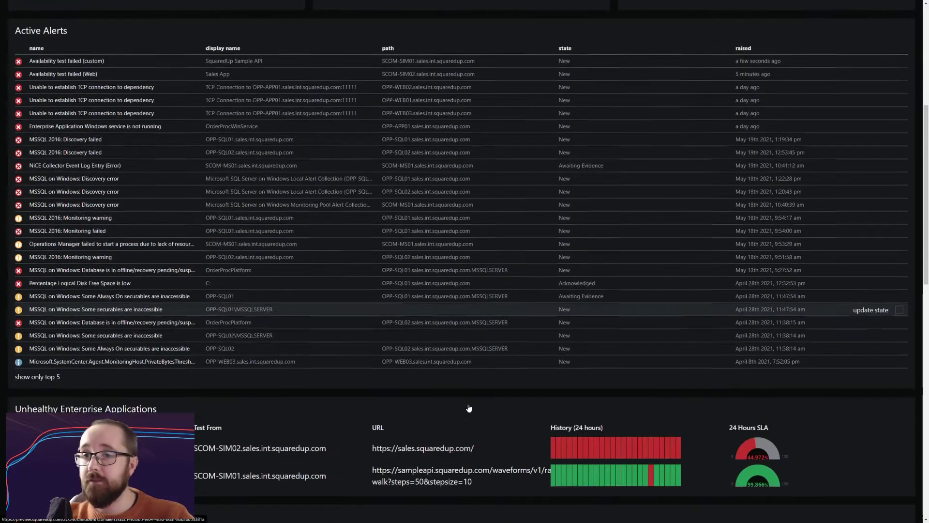
pyautogui.scroll(-4, 460, 405)
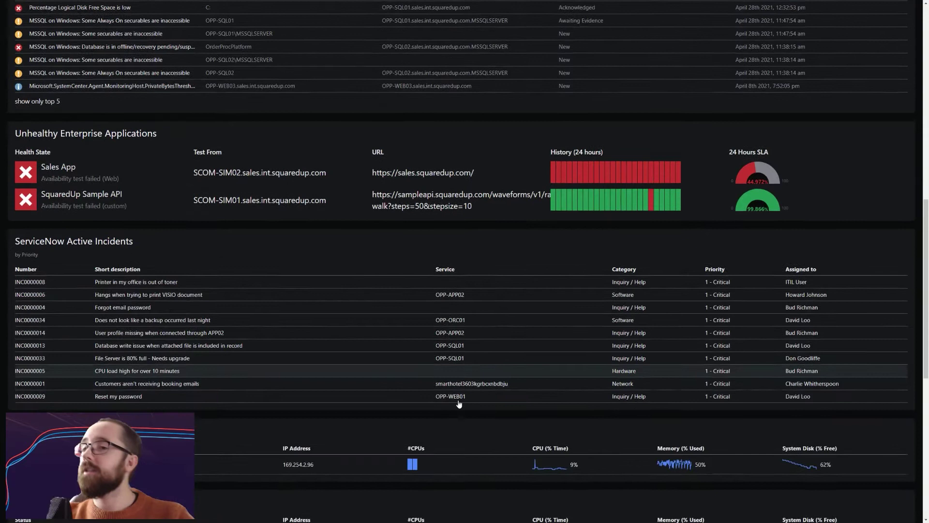
pyautogui.scroll(-8, 460, 420)
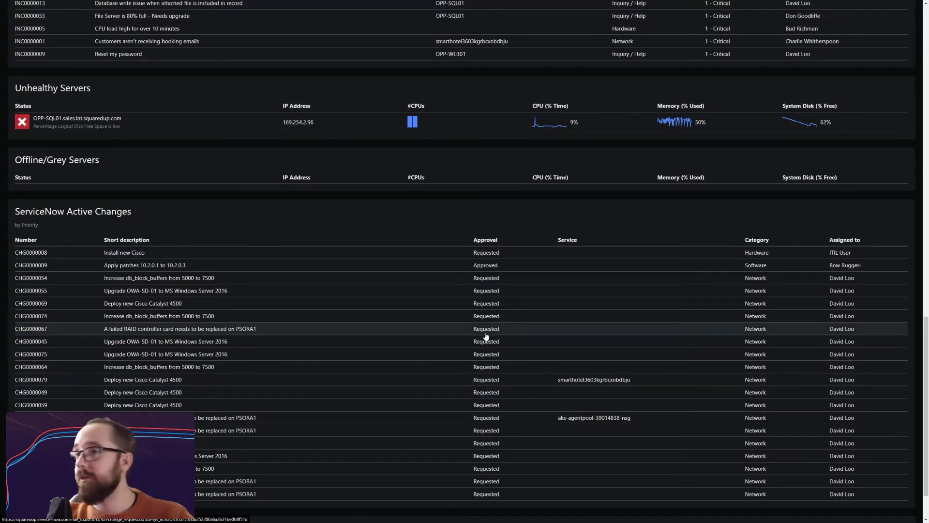
pyautogui.scroll(20, 482, 338)
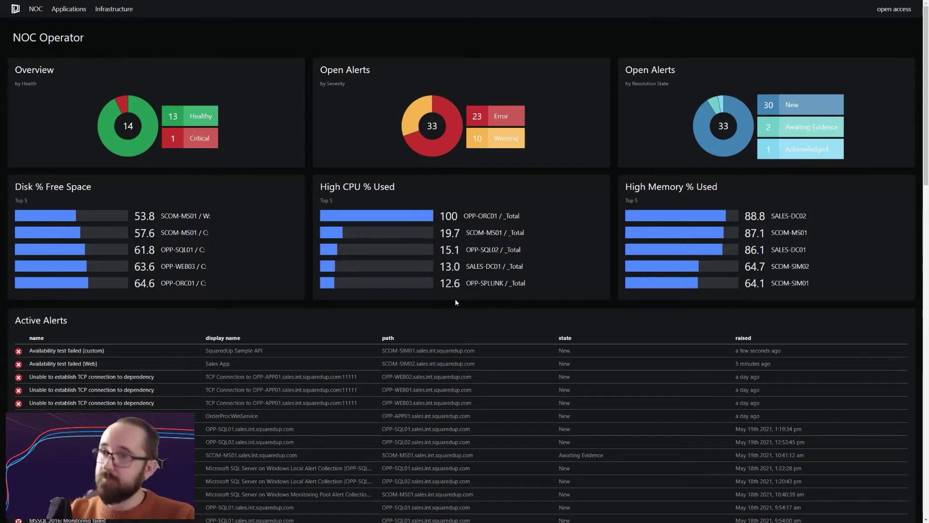
pyautogui.hotkey('ctrl', 'w')
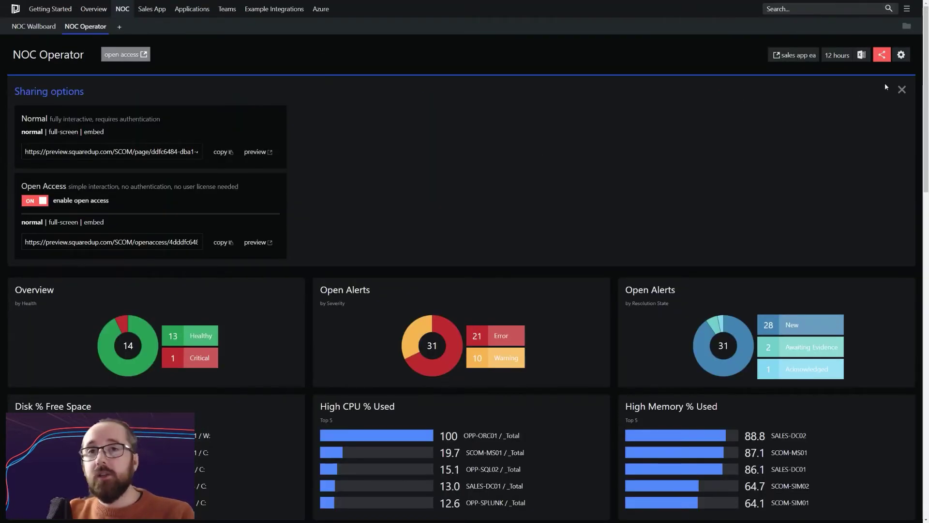
pyautogui.click(902, 89)
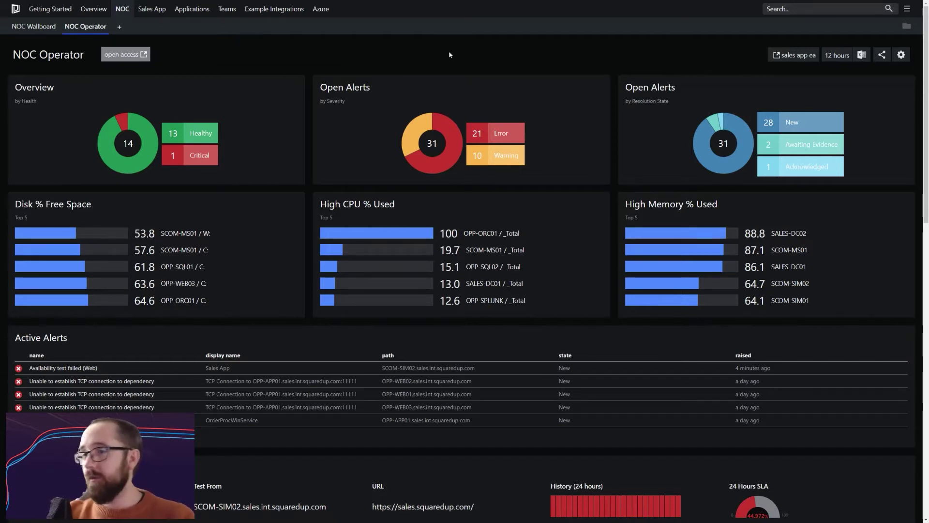
# Examine the NOC Operator dashboard's Open Alerts, Active Alerts and Unhealthy Enterprise Applications tiles
pyautogui.scroll(-3, 465, 69)
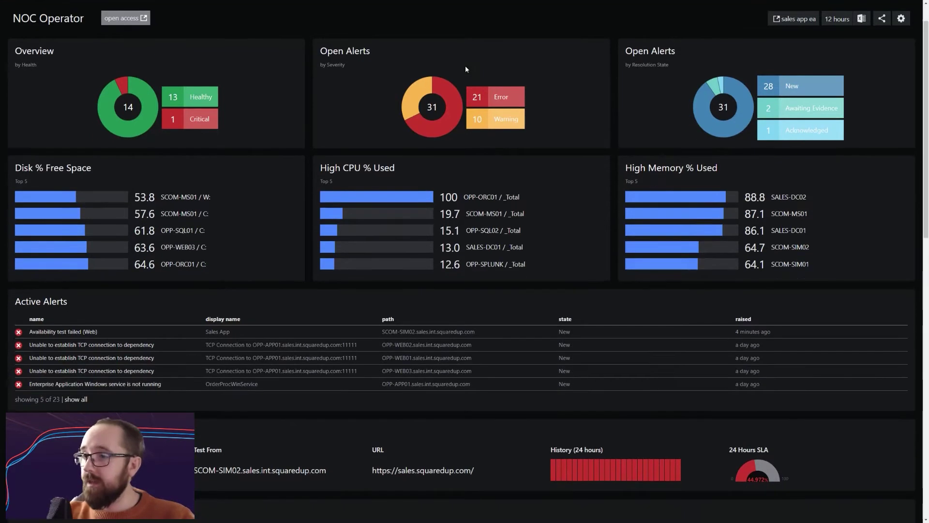
pyautogui.scroll(1, 488, 209)
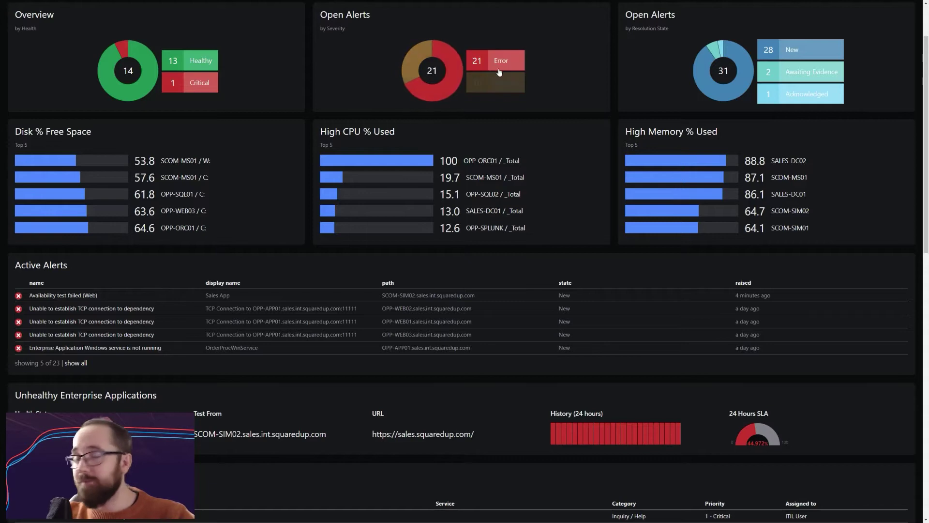
pyautogui.scroll(-1, 373, 265)
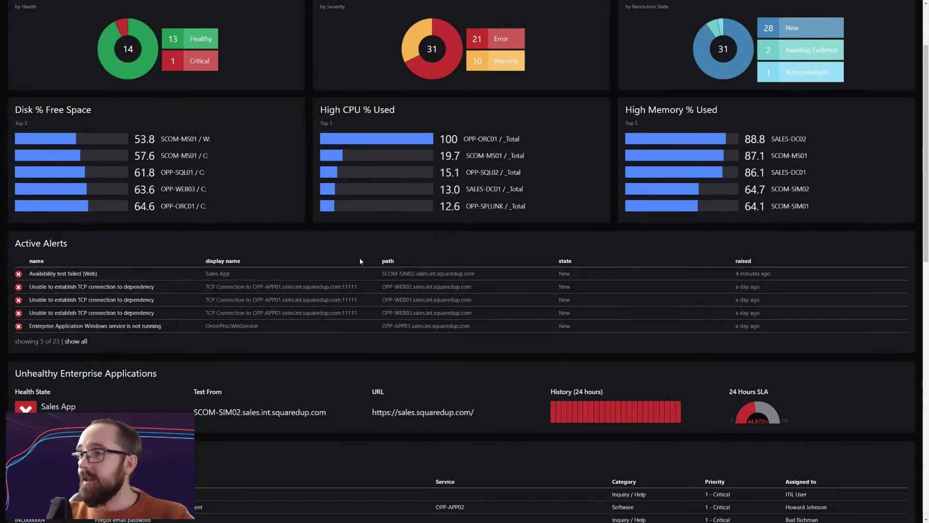
pyautogui.moveTo(82, 227); pyautogui.dragTo(15, 234)
pyautogui.click(133, 235)
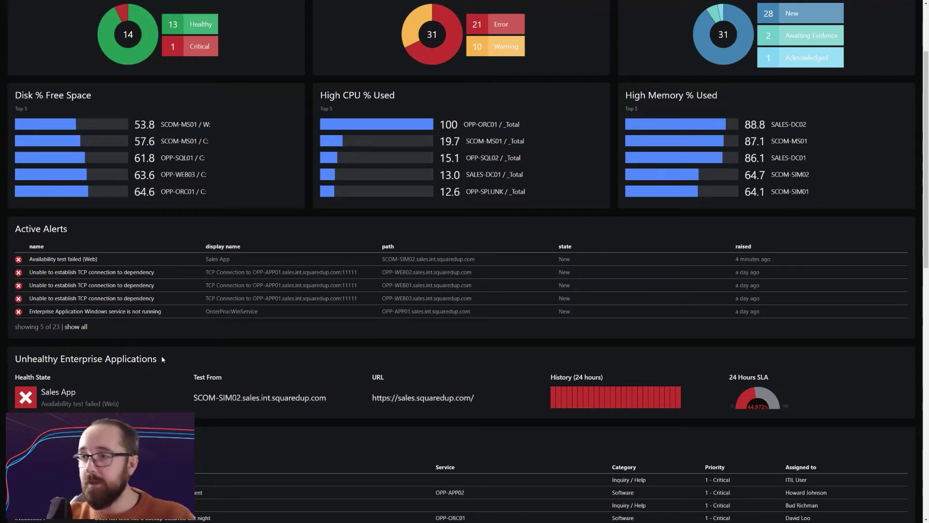
pyautogui.moveTo(163, 359); pyautogui.dragTo(61, 359)
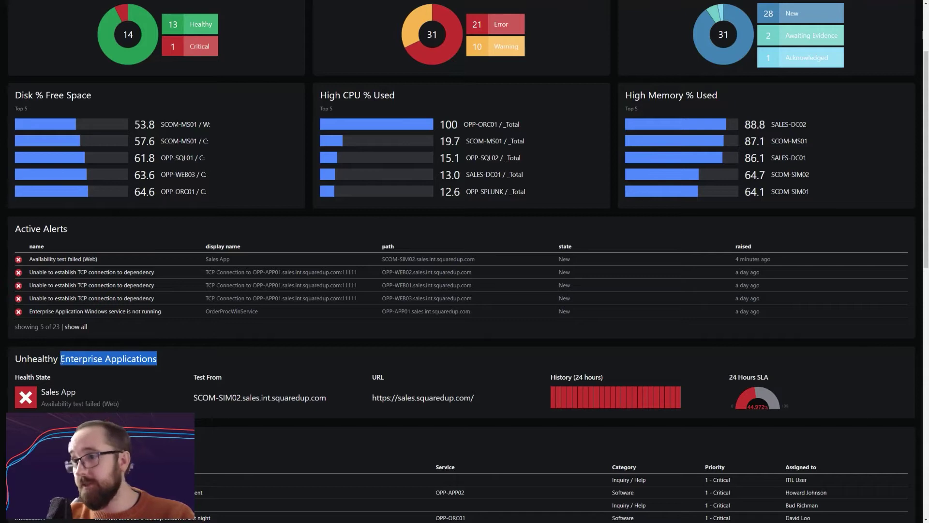
pyautogui.click(234, 362)
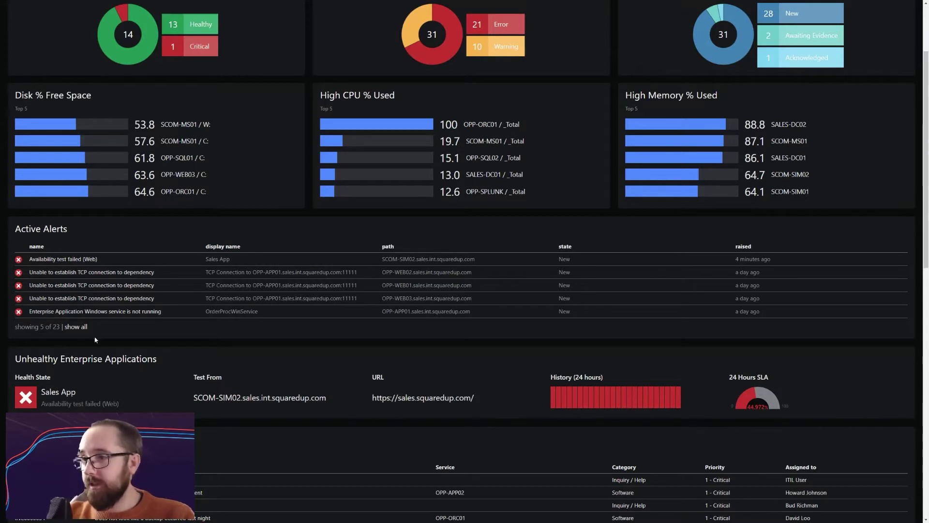
# Expand the Active Alerts tile to list every alert, look through them, and collapse it to the top 5
pyautogui.click(75, 328)
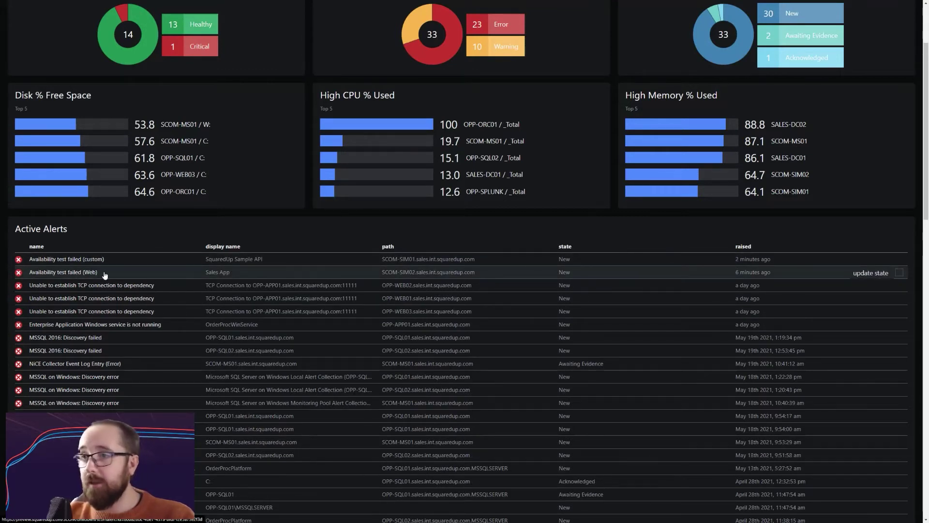
pyautogui.scroll(-5, 106, 276)
pyautogui.scroll(-1, 106, 276)
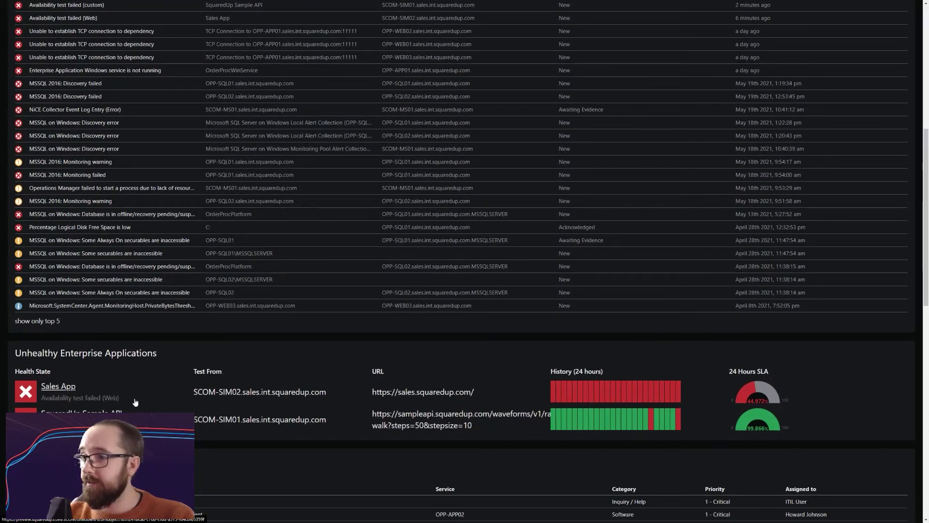
pyautogui.click(48, 321)
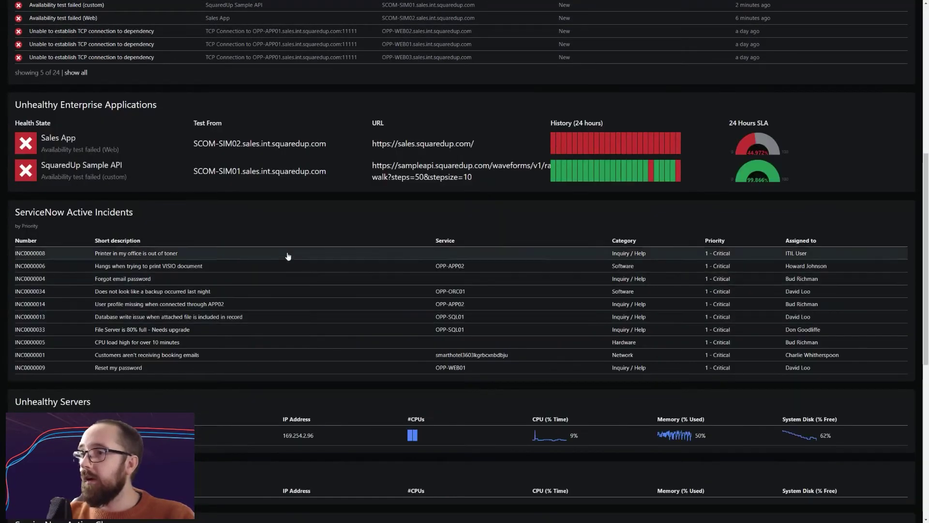
# Open the Sales App's Availability test failed (Web) alert and show its alert perspective
pyautogui.scroll(5, 219, 246)
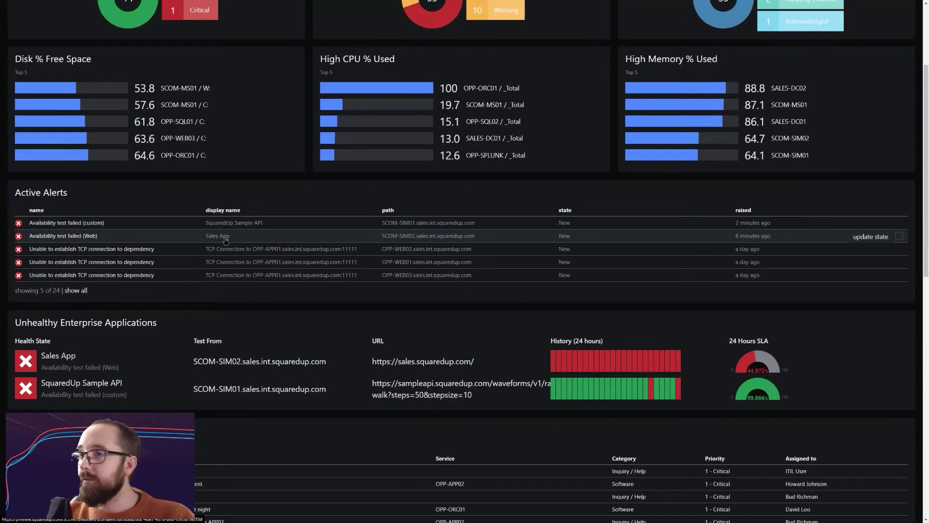
pyautogui.click(268, 239)
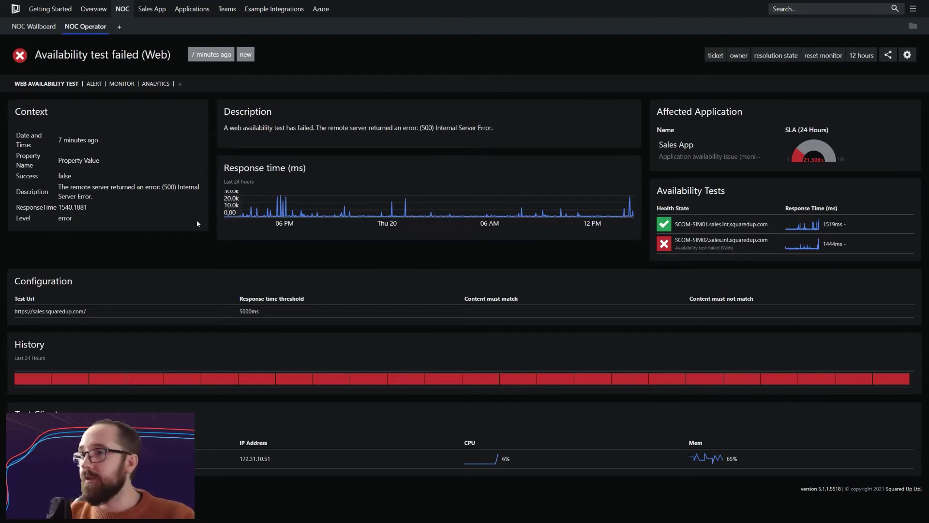
pyautogui.click(94, 84)
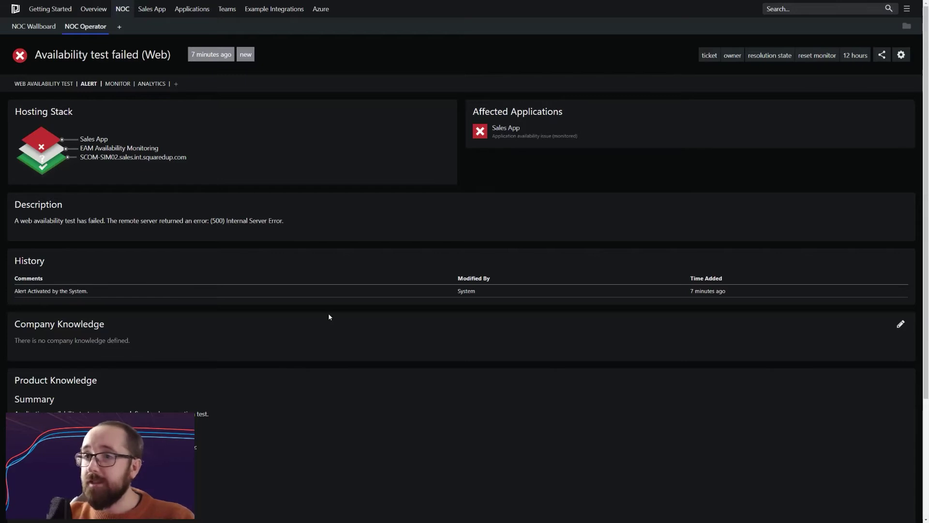
# Update the alert's resolution state to awaiting evidence with the comment "Investigating - INC-1234" and check its history entry
pyautogui.click(251, 59)
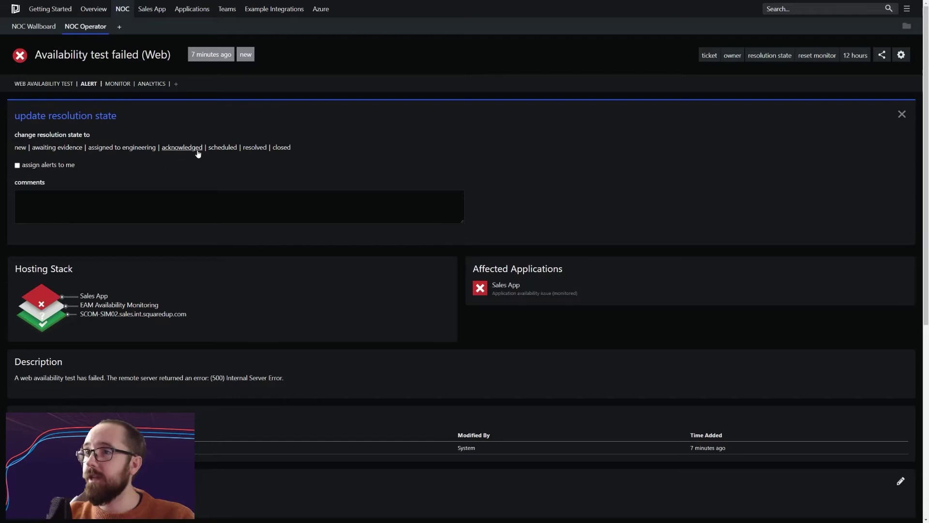
pyautogui.click(95, 147)
pyautogui.click(67, 147)
pyautogui.click(18, 197)
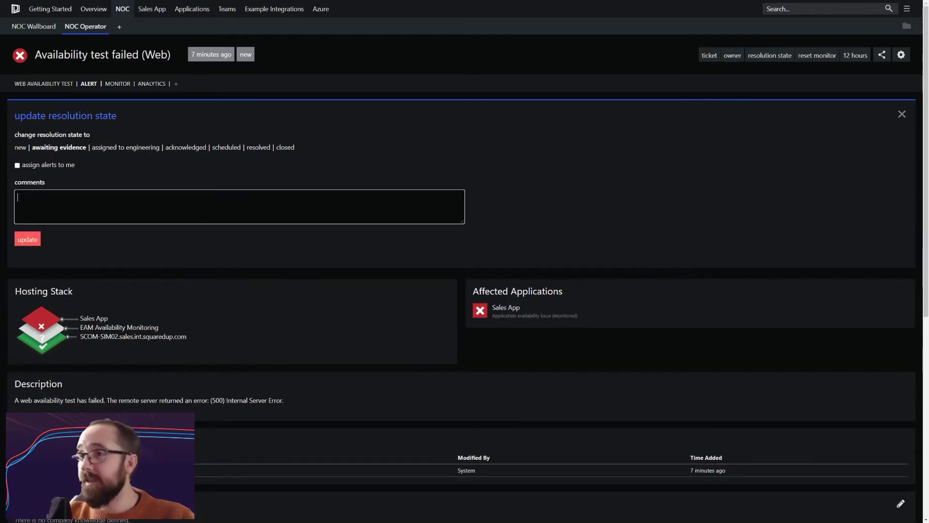
pyautogui.write('Investigat')
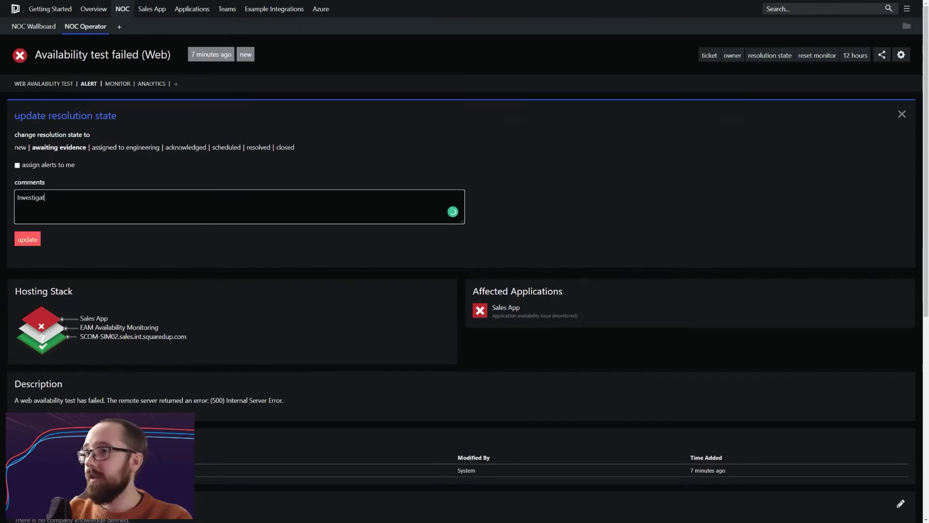
pyautogui.write('ing - ')
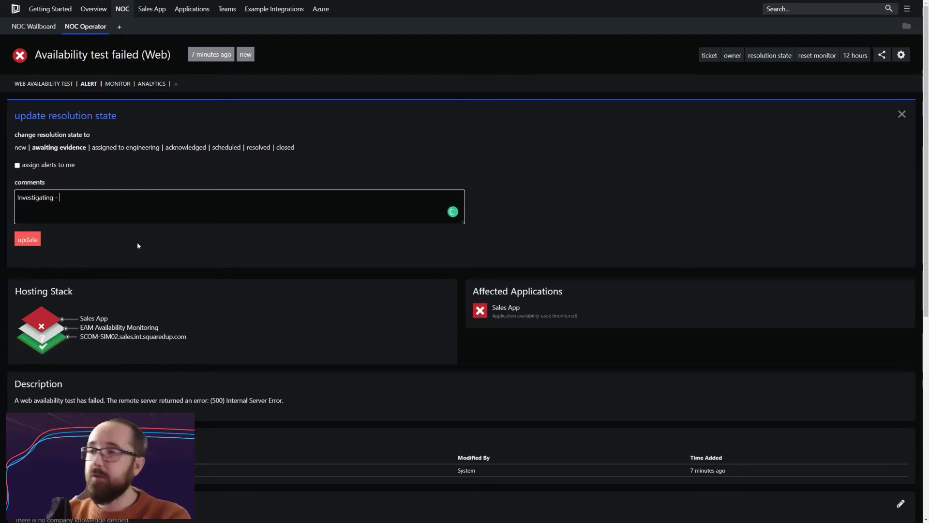
pyautogui.write('INC-1234')
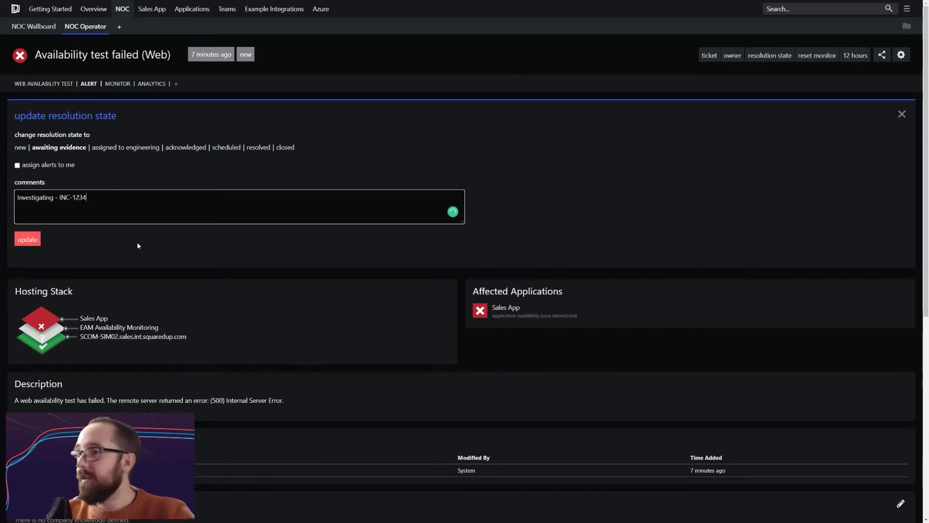
pyautogui.click(28, 239)
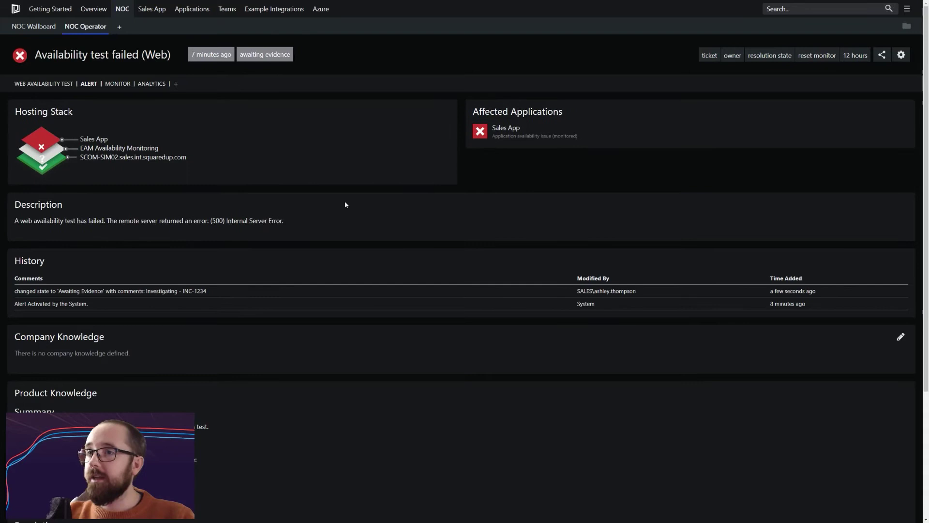
pyautogui.moveTo(207, 291); pyautogui.dragTo(181, 291)
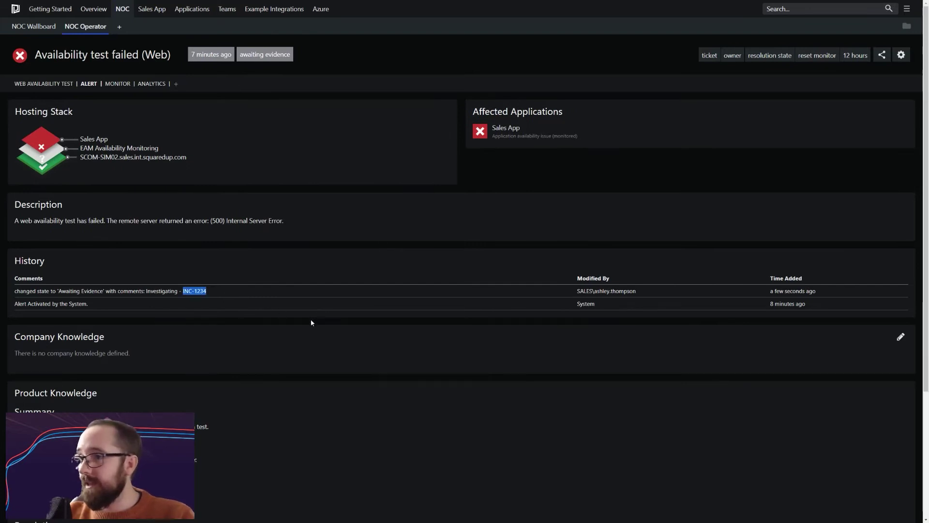
pyautogui.click(298, 315)
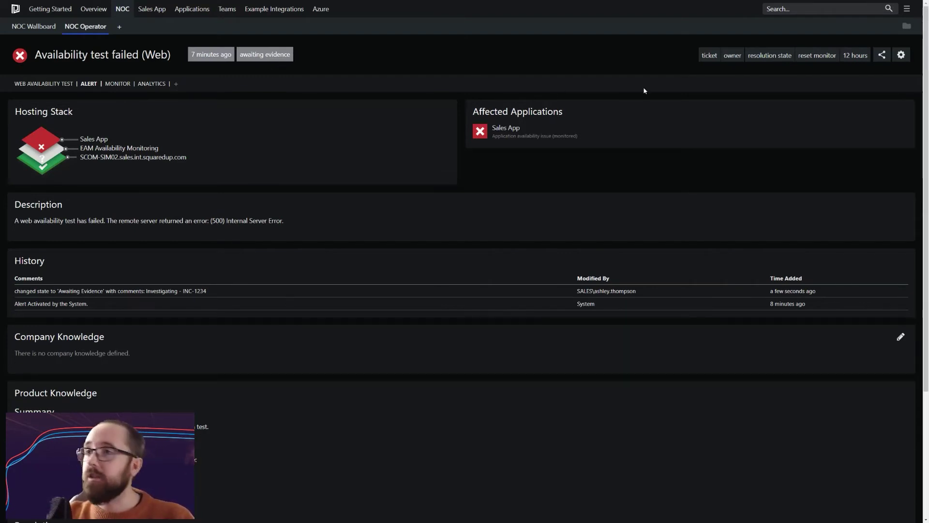
# Set the alert's ticket id to 1234
pyautogui.click(709, 55)
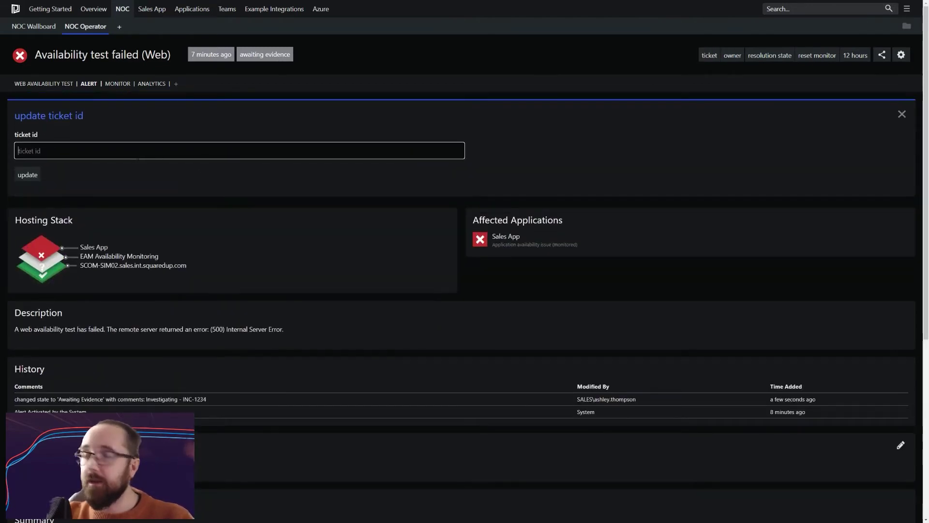
pyautogui.write('1234')
pyautogui.click(30, 176)
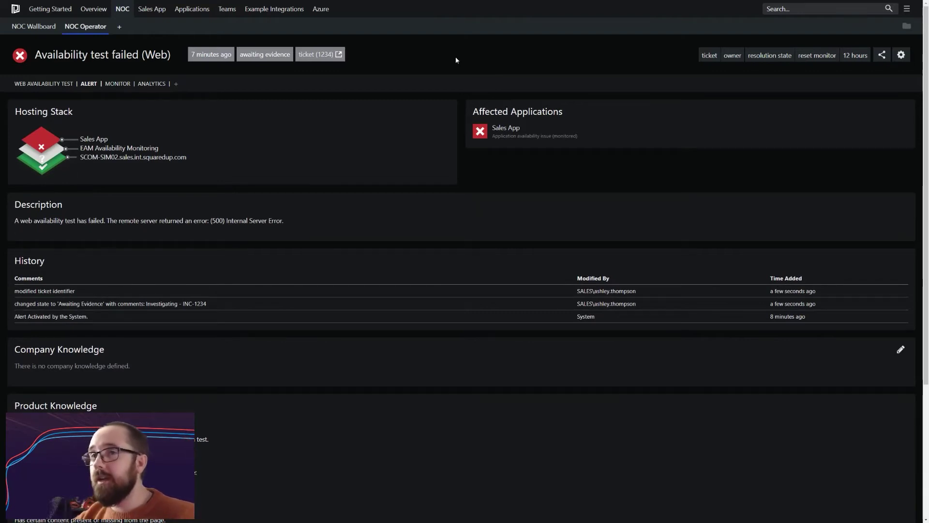
# Examine the alert's ticket link and the comments and Modified By entries in its History
pyautogui.click(327, 57)
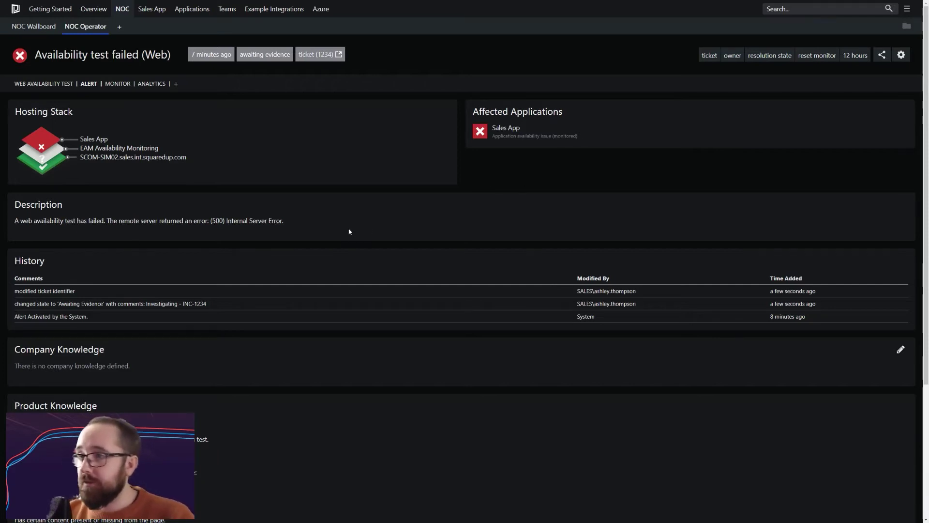
pyautogui.moveTo(233, 305); pyautogui.dragTo(179, 303)
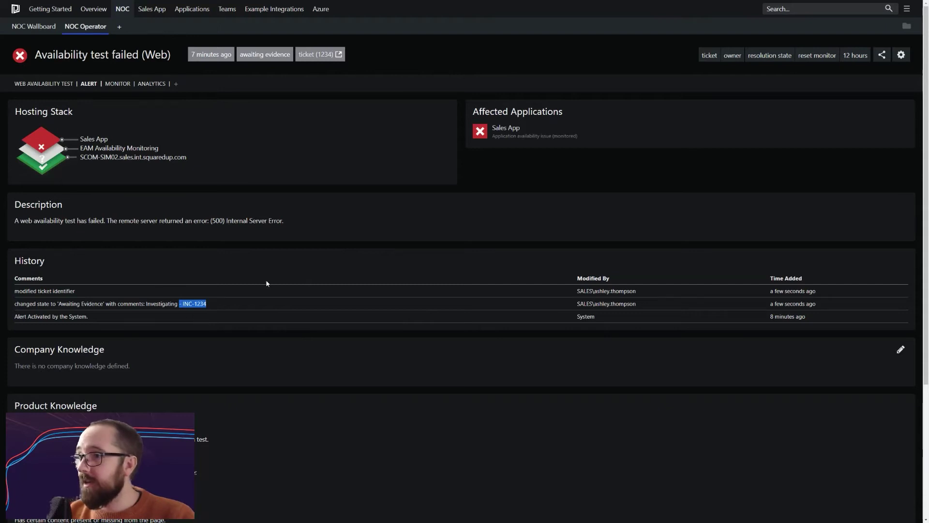
pyautogui.click(295, 286)
pyautogui.moveTo(638, 291); pyautogui.dragTo(530, 293)
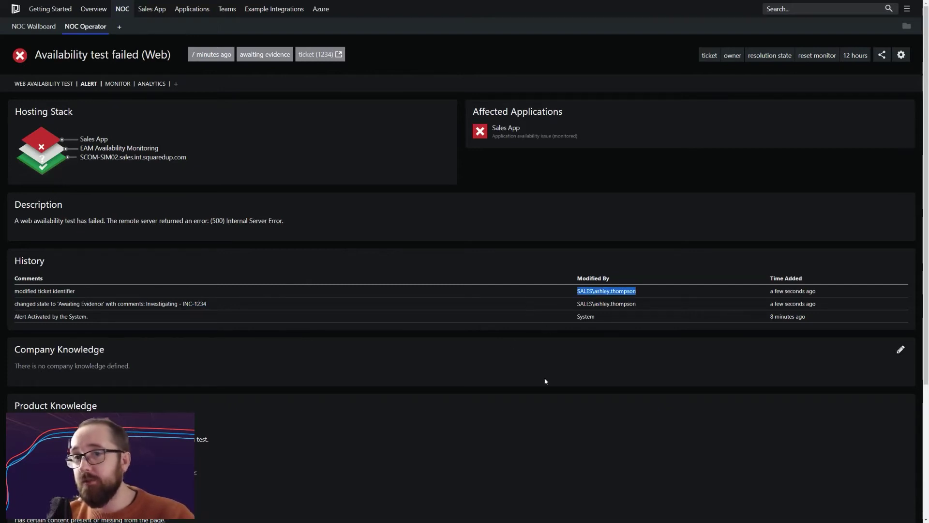
pyautogui.scroll(-5, 545, 381)
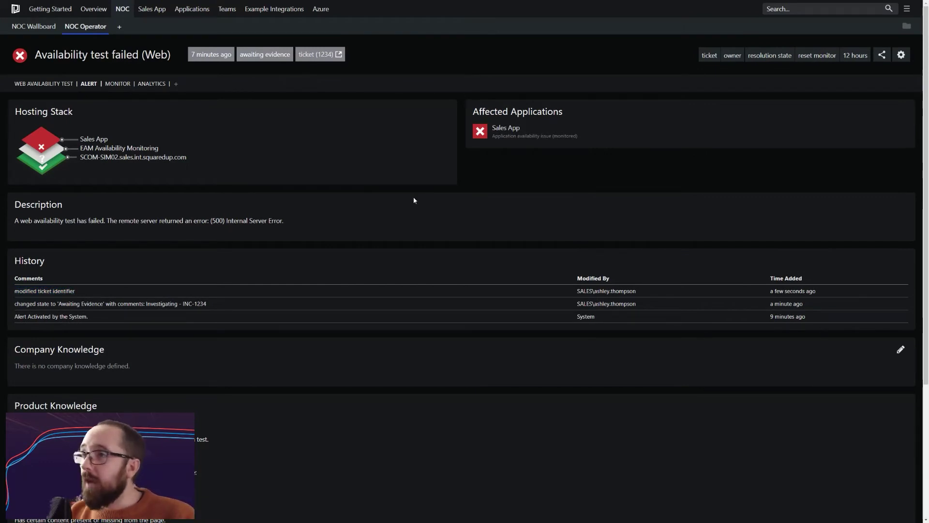
# Show the alert's monitor details and configuration
pyautogui.click(112, 84)
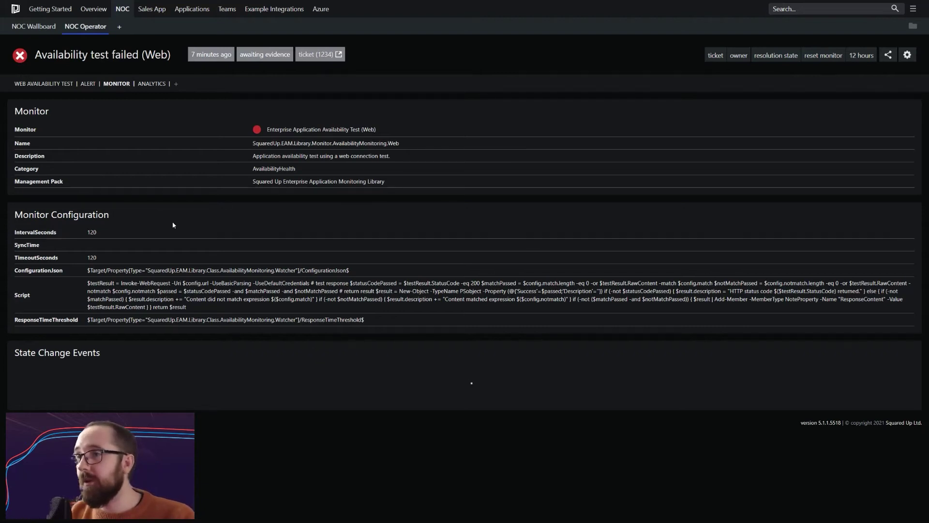
# Open the affected Sales App from the alert and review its availability tests and response times
pyautogui.click(90, 84)
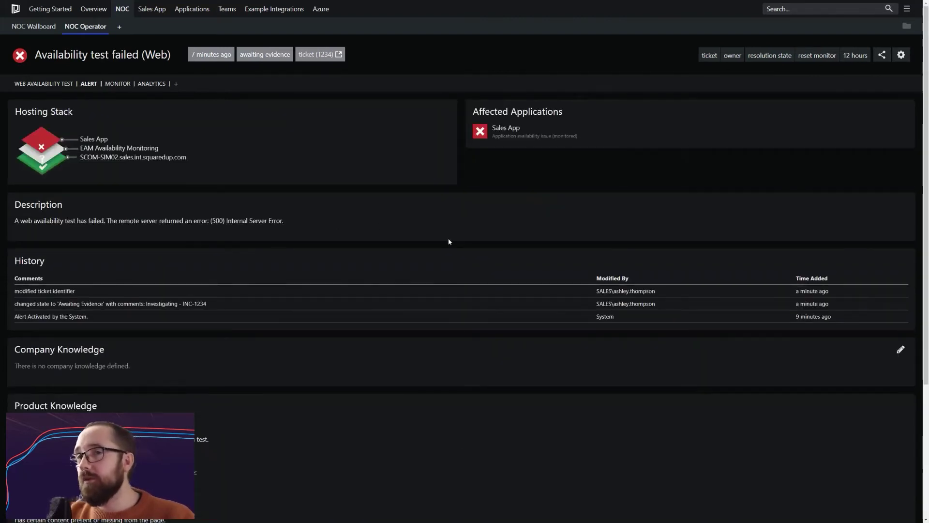
pyautogui.click(504, 137)
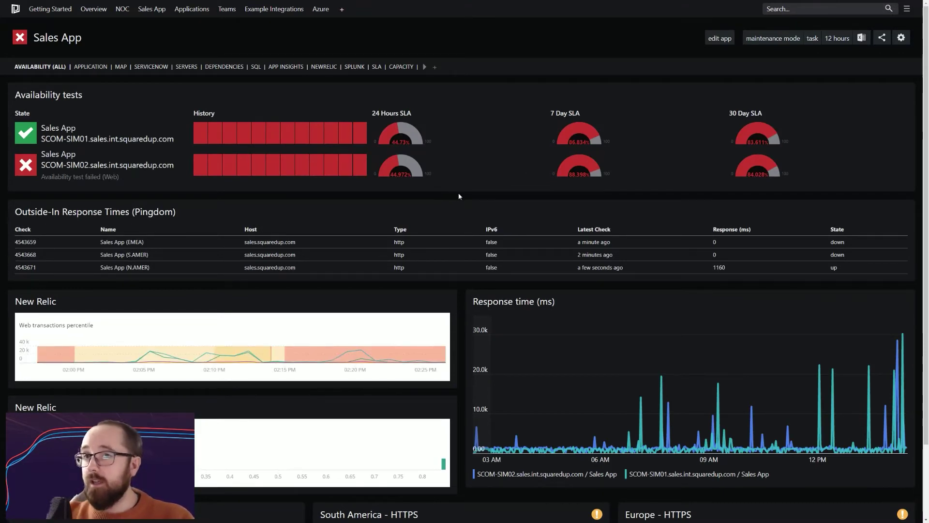
pyautogui.scroll(-2, 461, 192)
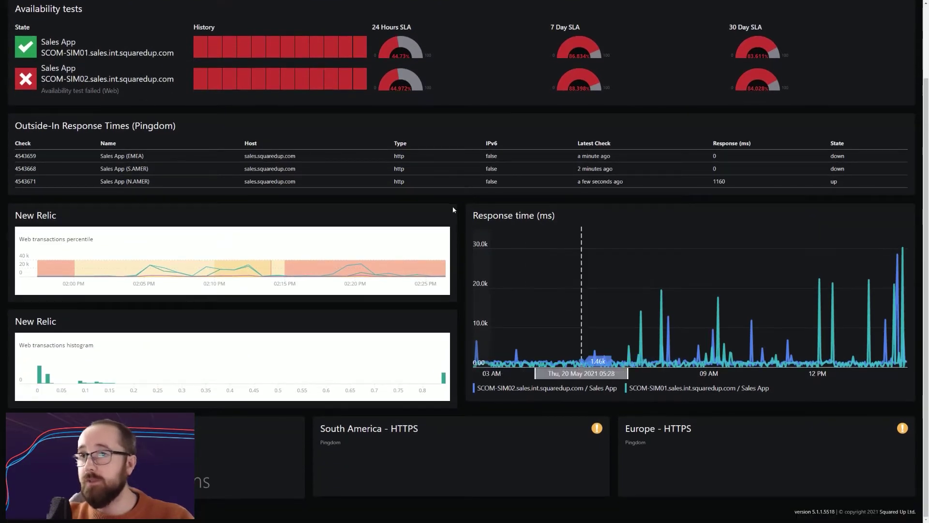
pyautogui.scroll(2, 453, 190)
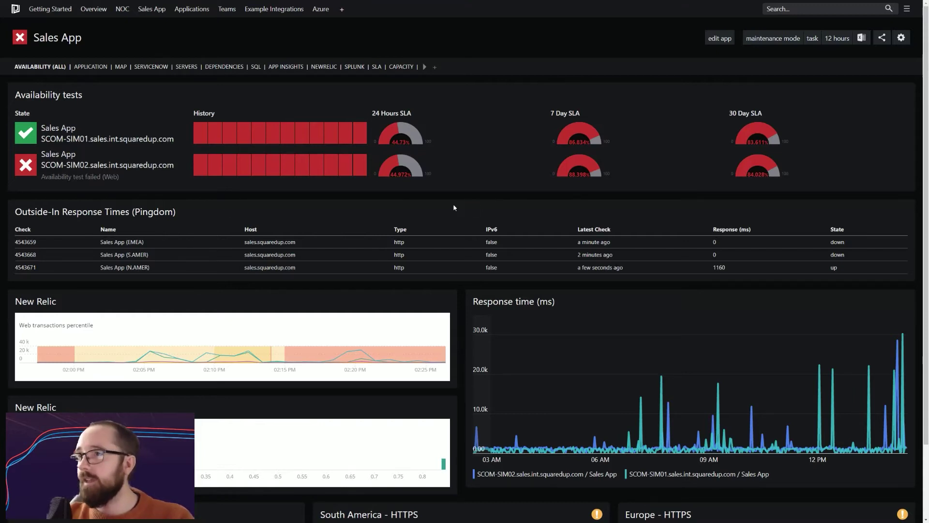
# List all open map alerts for the Sales App and examine the connections in its application map
pyautogui.click(91, 67)
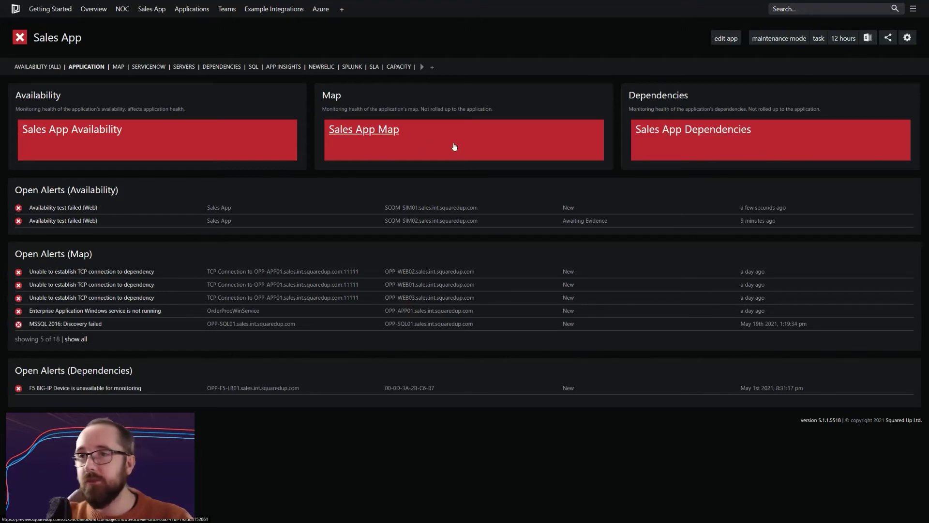
pyautogui.click(76, 339)
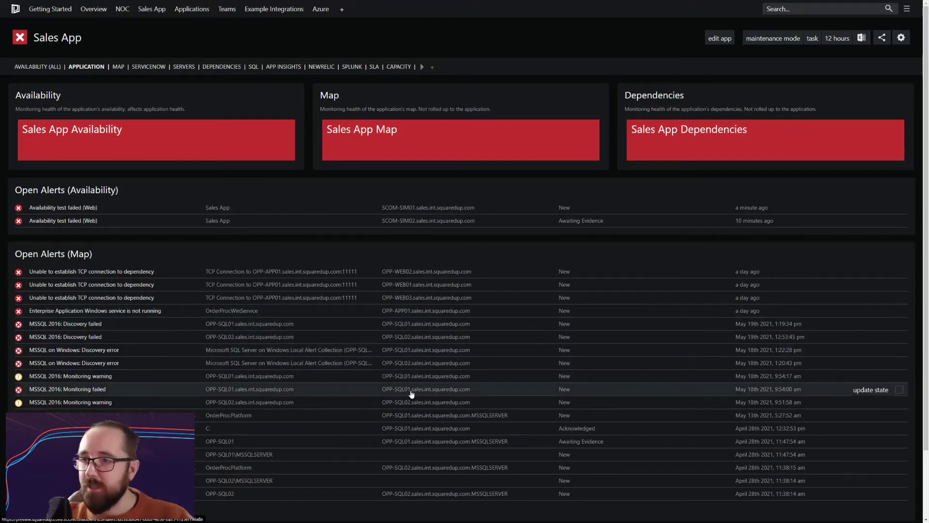
pyautogui.click(118, 67)
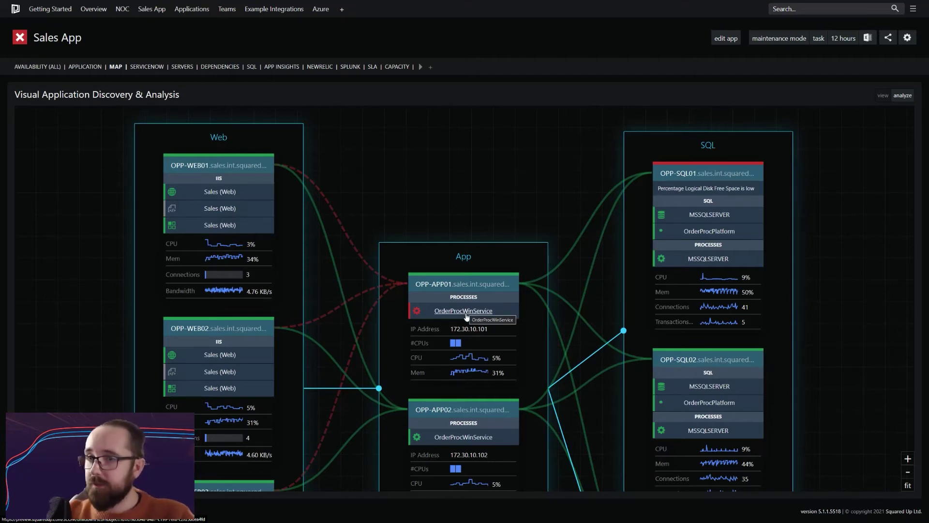
pyautogui.moveTo(370, 269)
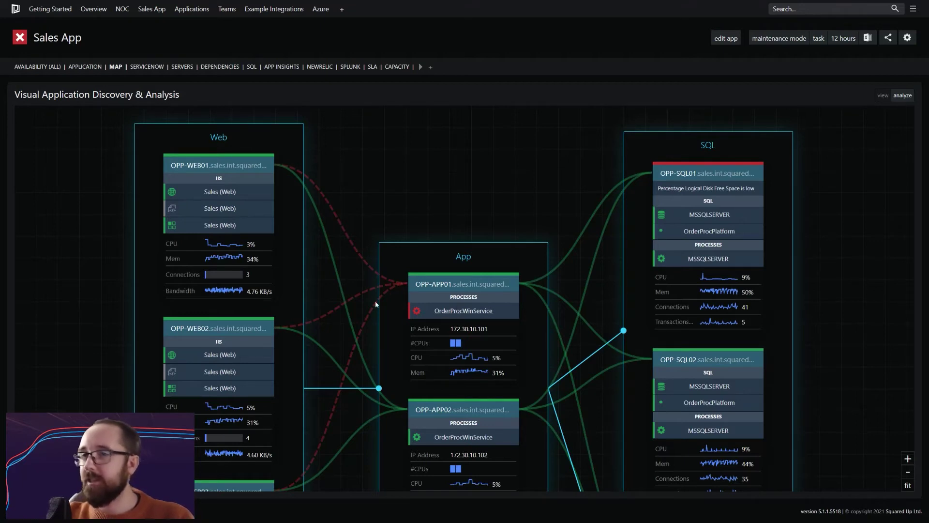
# Drill into OrderProcWinService on OPP-APP01 and review the tasks available from its Windows Service perspective
pyautogui.click(461, 312)
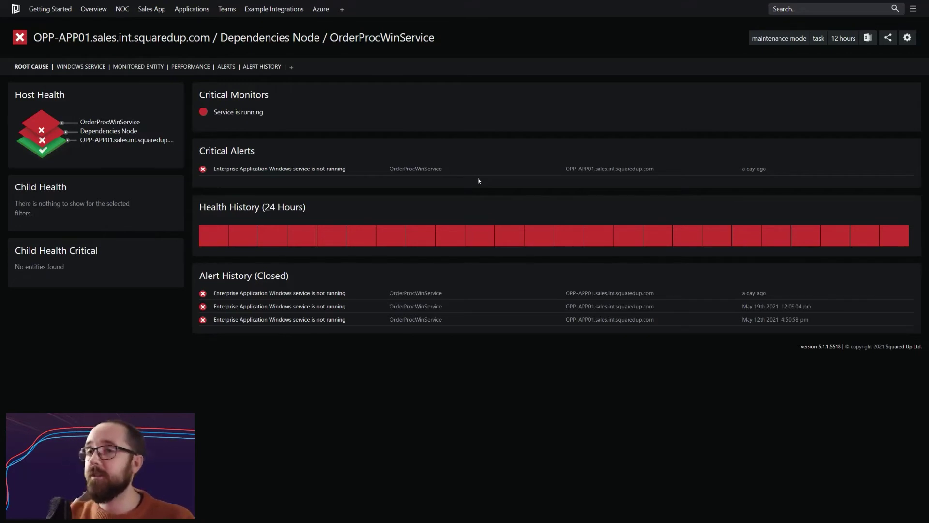
pyautogui.click(89, 72)
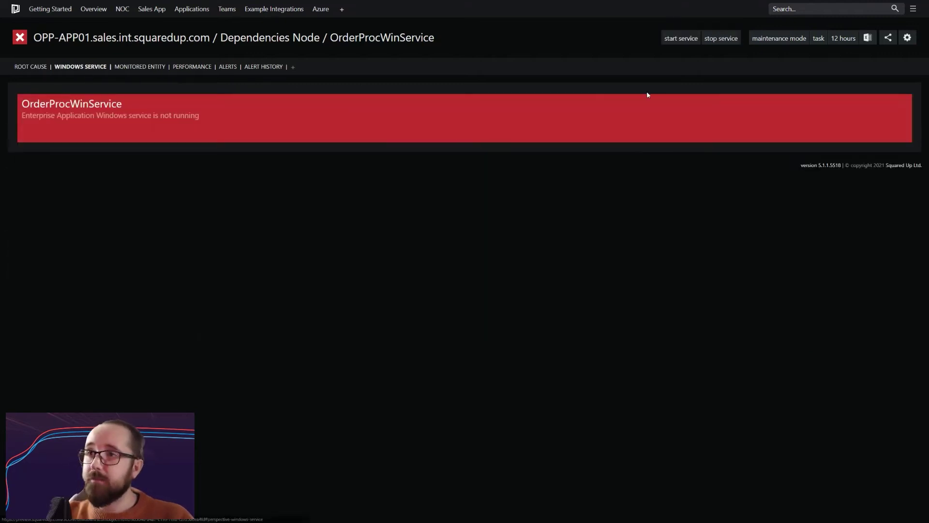
pyautogui.click(818, 39)
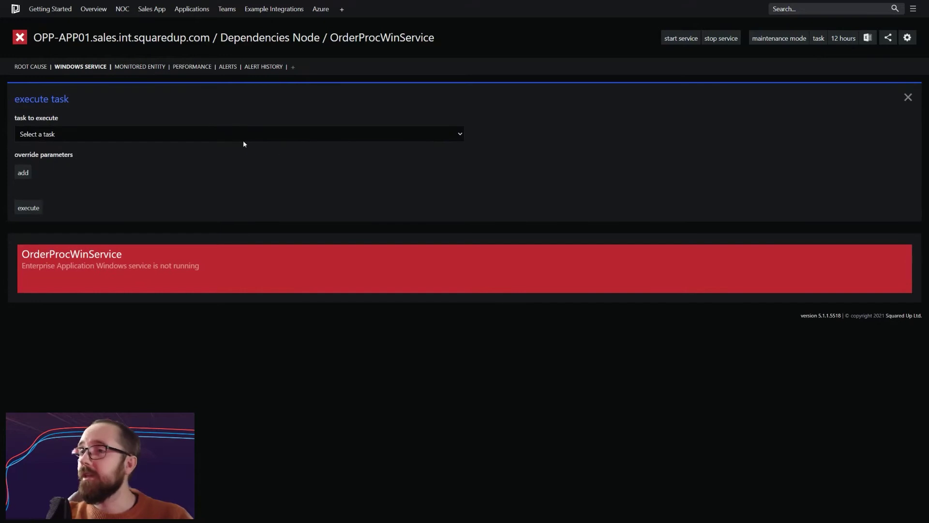
pyautogui.click(216, 135)
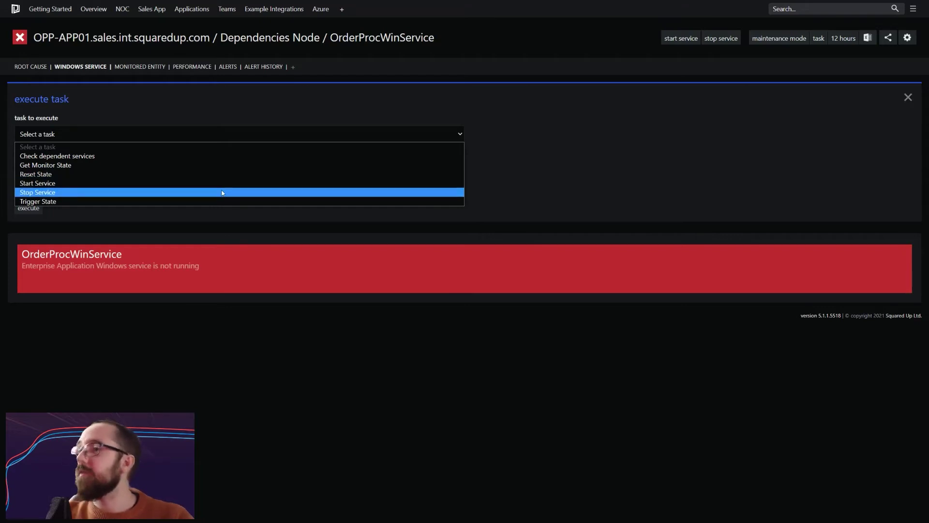
pyautogui.click(911, 118)
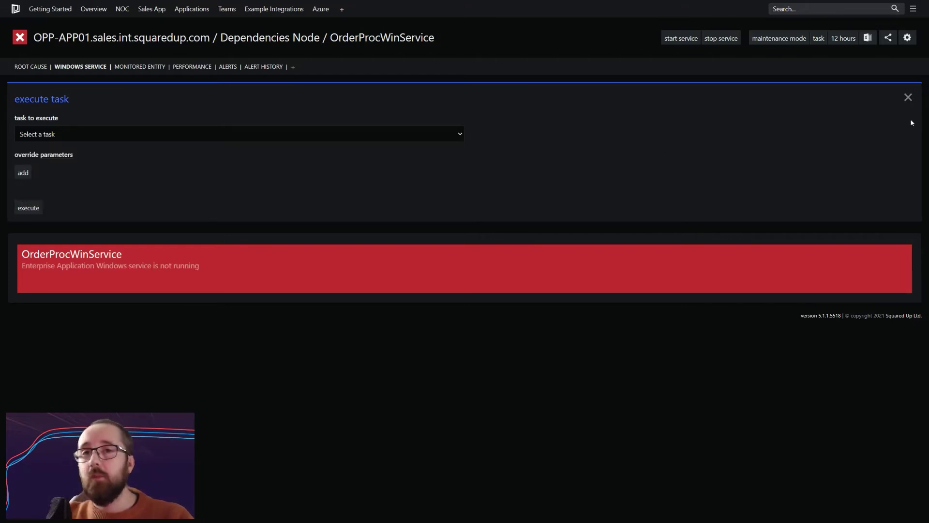
pyautogui.click(909, 97)
# Inspect the custom actions configured on the Windows Service perspective without changing them
pyautogui.click(909, 39)
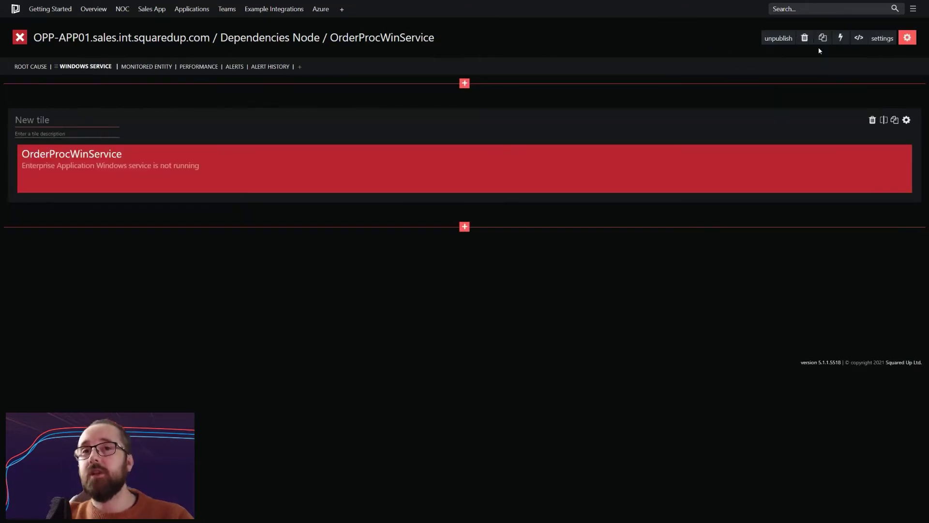
pyautogui.click(842, 39)
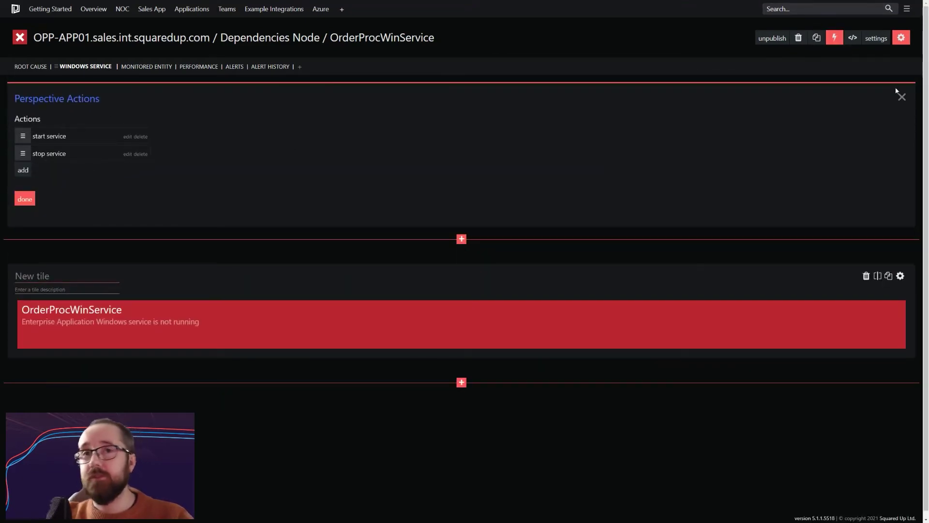
pyautogui.click(902, 38)
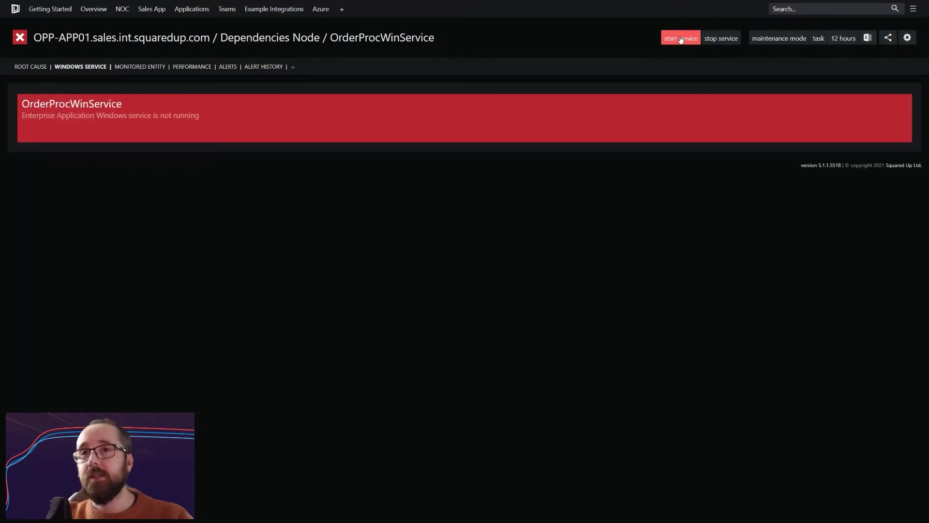
# Start OrderProcWinService with its custom action and return to the Sales App's map
pyautogui.click(681, 39)
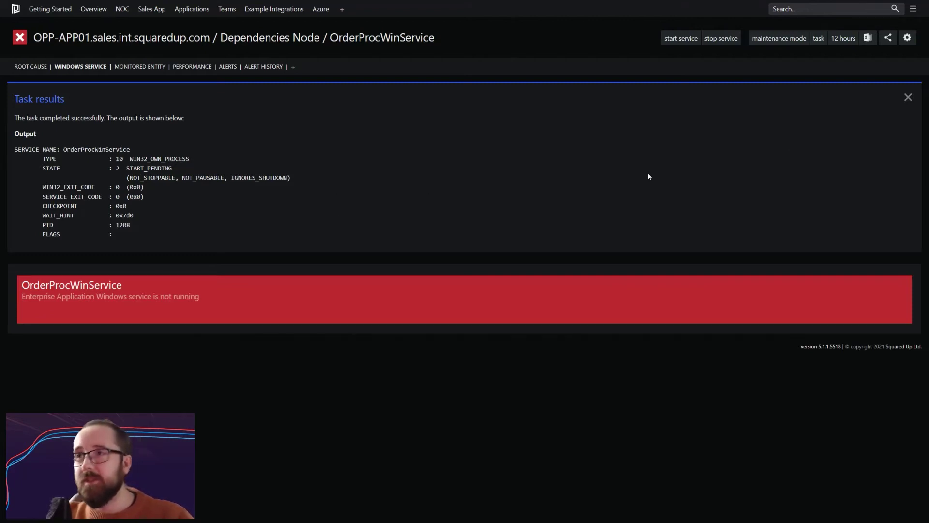
pyautogui.click(908, 97)
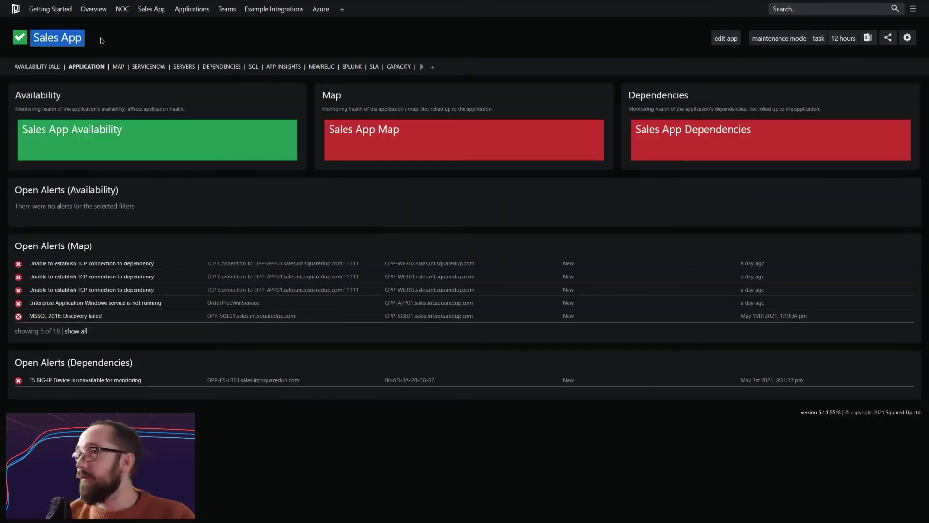
pyautogui.click(118, 66)
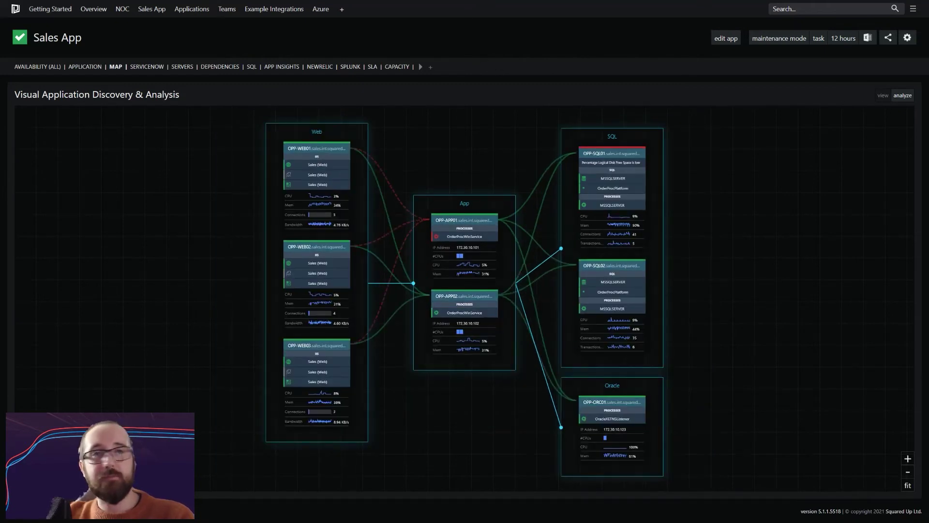
pyautogui.hotkey('alt', 'Tab')
pyautogui.hotkey('alt', 'Tab')
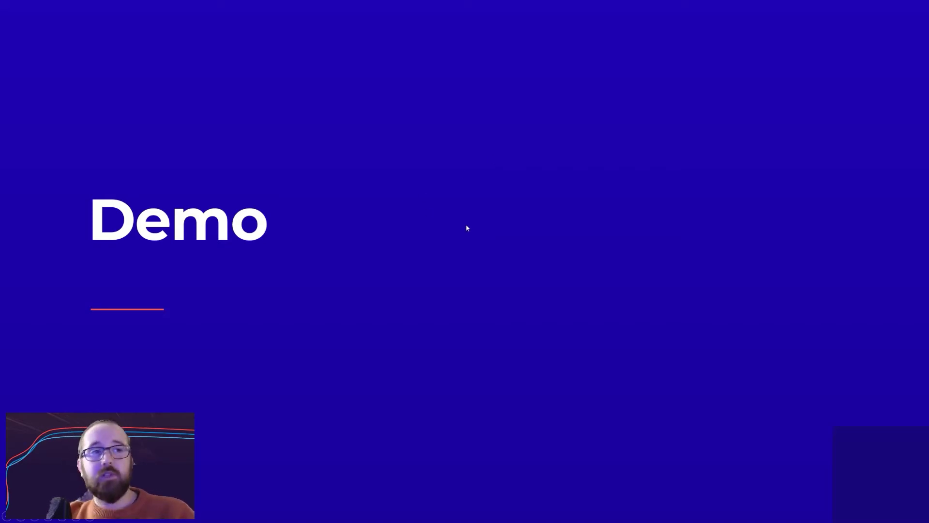
pyautogui.press('Right')
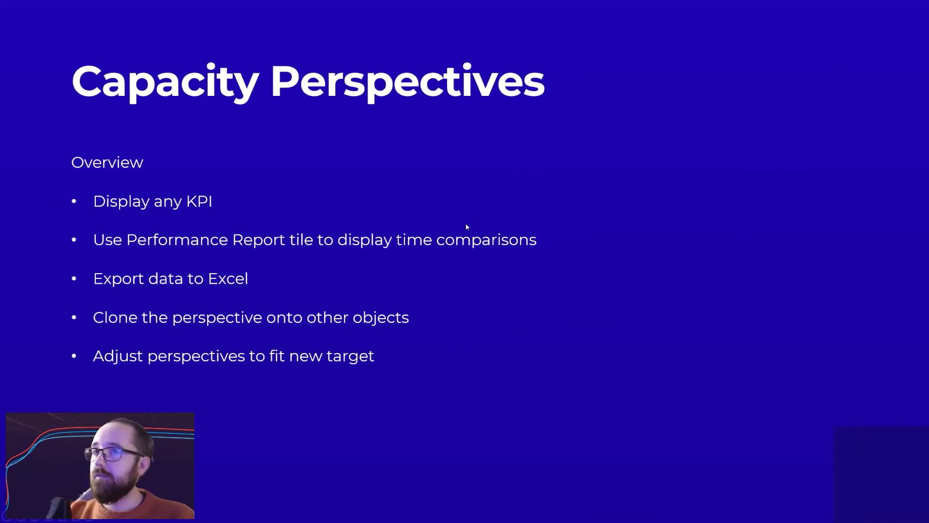
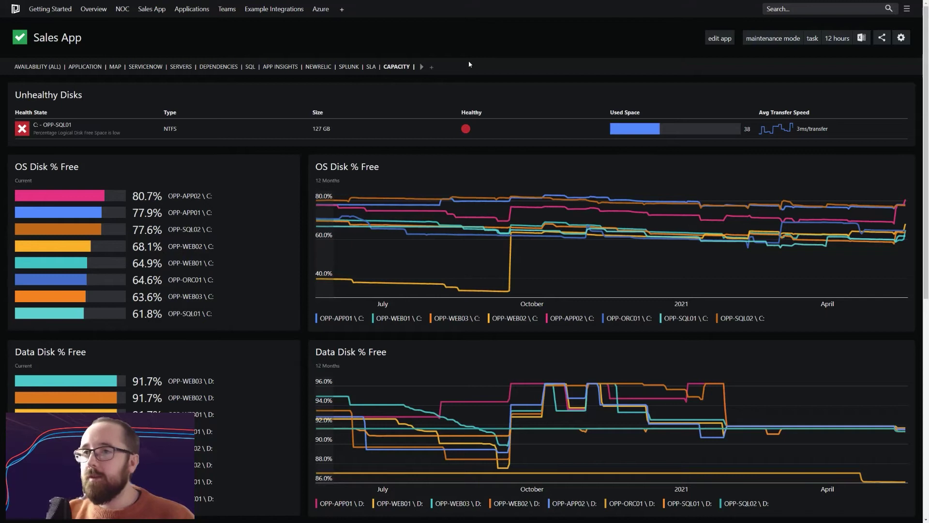
# Open the Unhealthy Disks tile on the Sales App's Capacity perspective for editing and view its suggested scopes
pyautogui.click(901, 38)
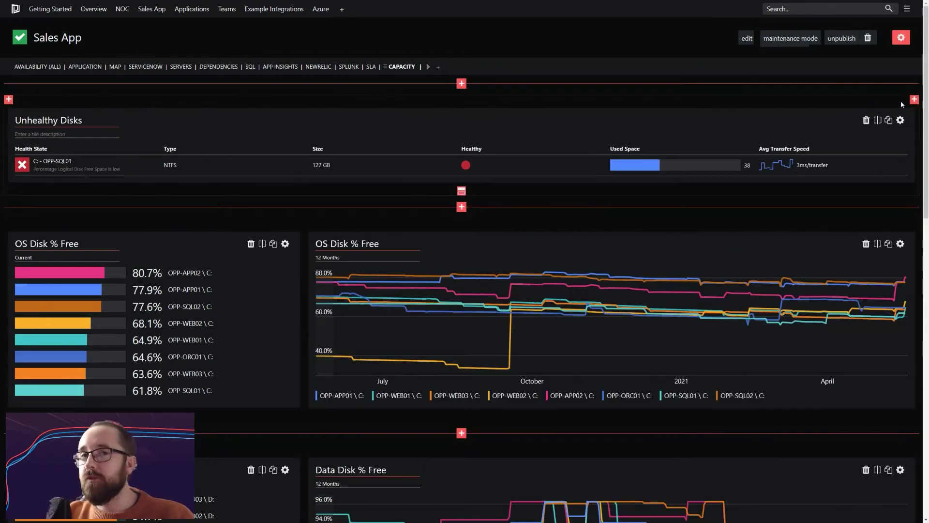
pyautogui.click(900, 121)
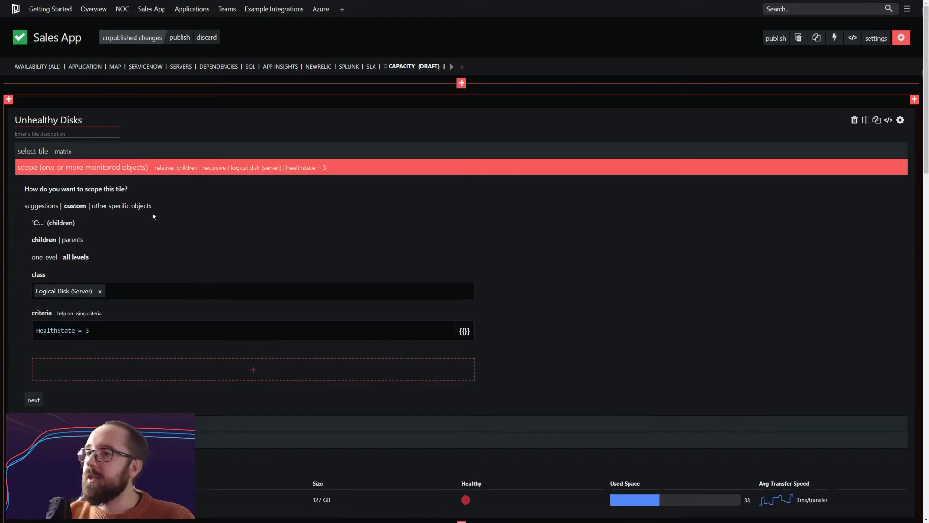
pyautogui.click(41, 206)
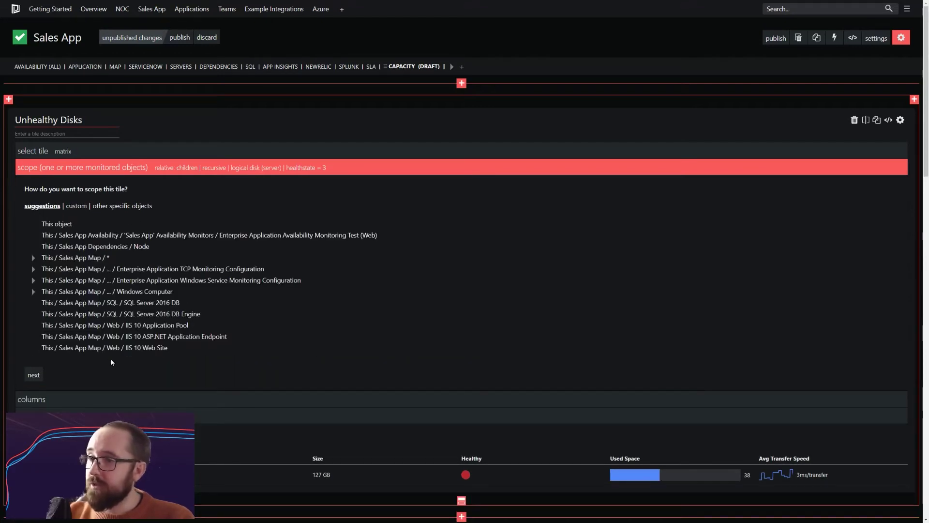
pyautogui.moveTo(86, 38); pyautogui.dragTo(32, 38)
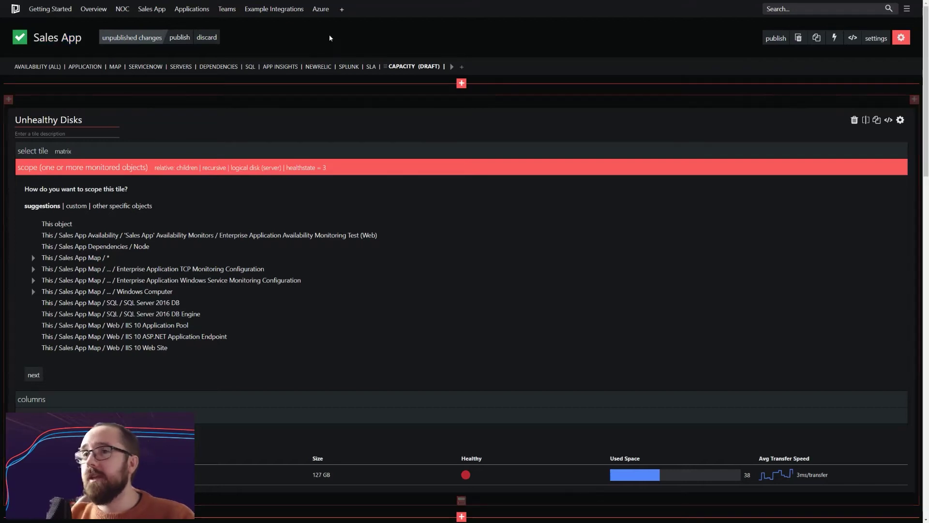
# Examine the Unhealthy Disks tile's custom scope, including its Logical Disk (Server) class and HealthState = 3 criteria
pyautogui.click(76, 206)
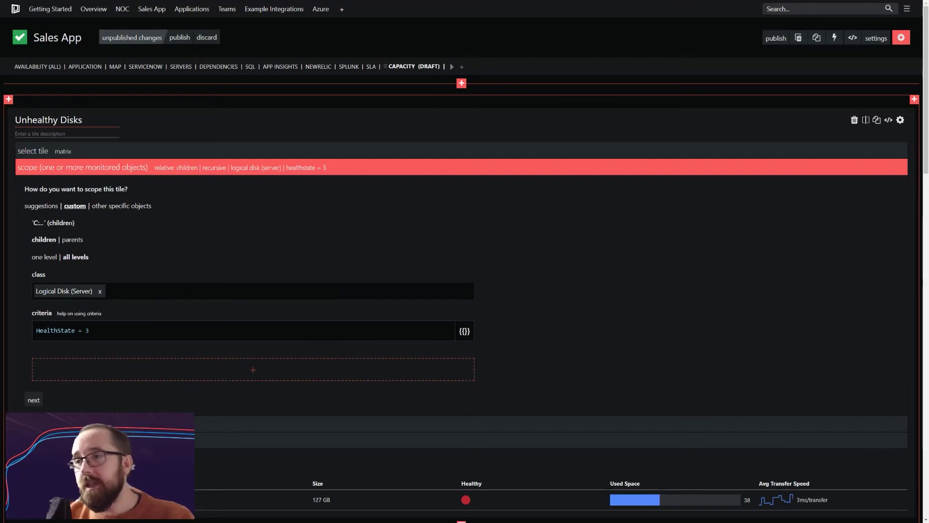
pyautogui.moveTo(95, 293); pyautogui.dragTo(30, 295)
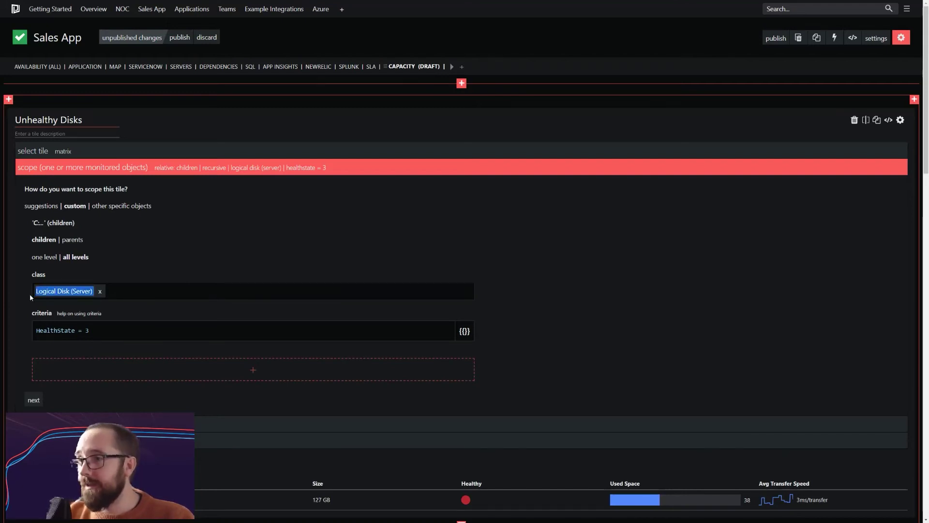
pyautogui.click(18, 295)
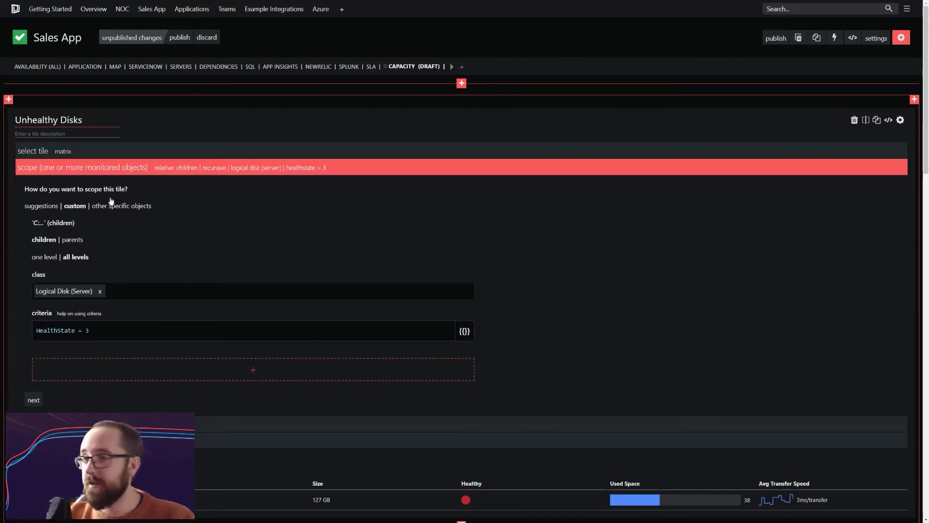
pyautogui.tripleClick(48, 120)
pyautogui.click(48, 120)
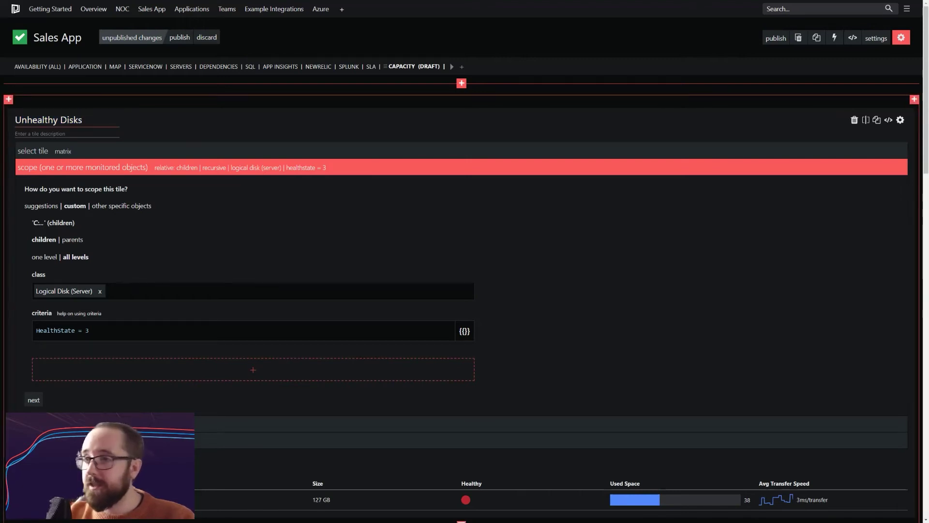
pyautogui.doubleClick(88, 331)
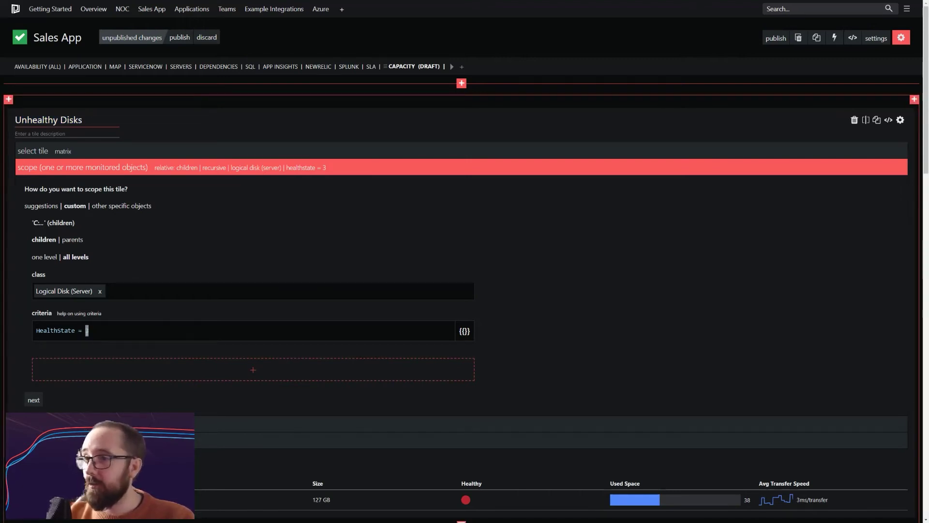
pyautogui.write('3')
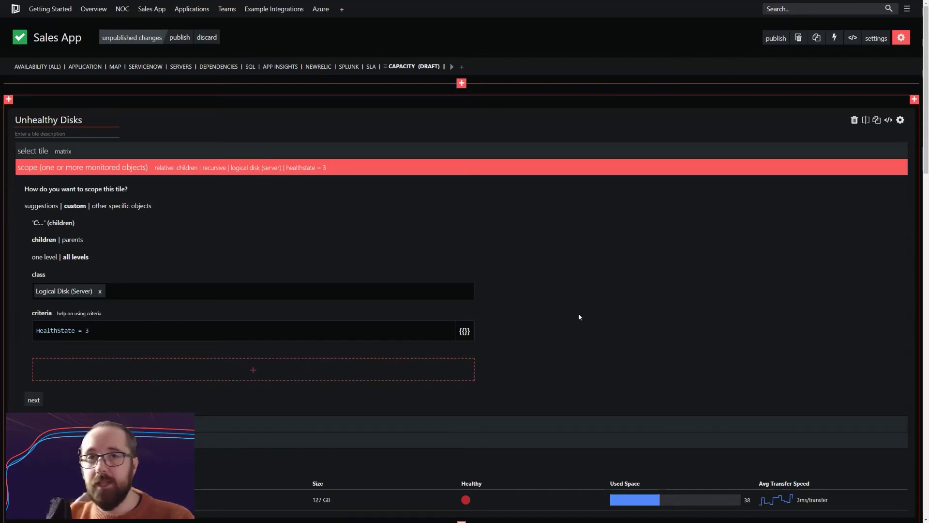
# Compare the suggested scopes with the custom scope's children setting on the Unhealthy Disks tile
pyautogui.click(36, 205)
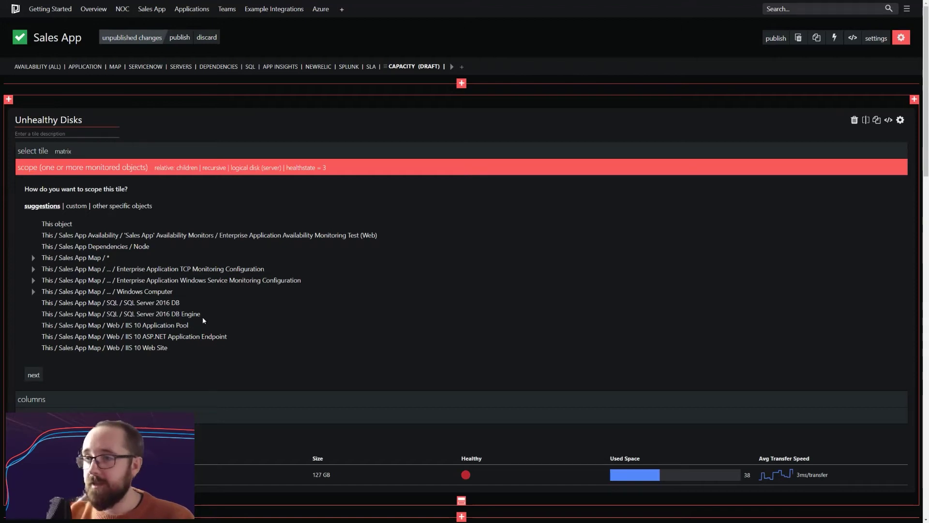
pyautogui.click(77, 207)
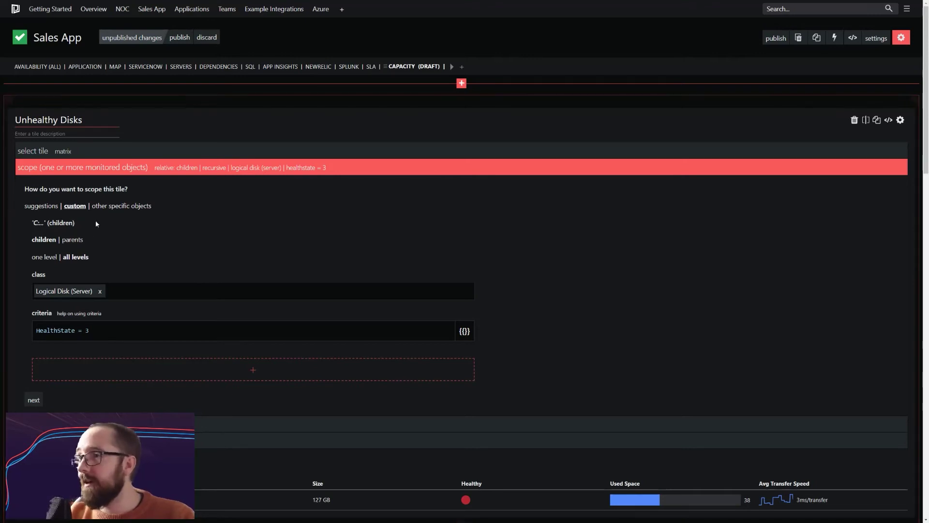
pyautogui.doubleClick(58, 242)
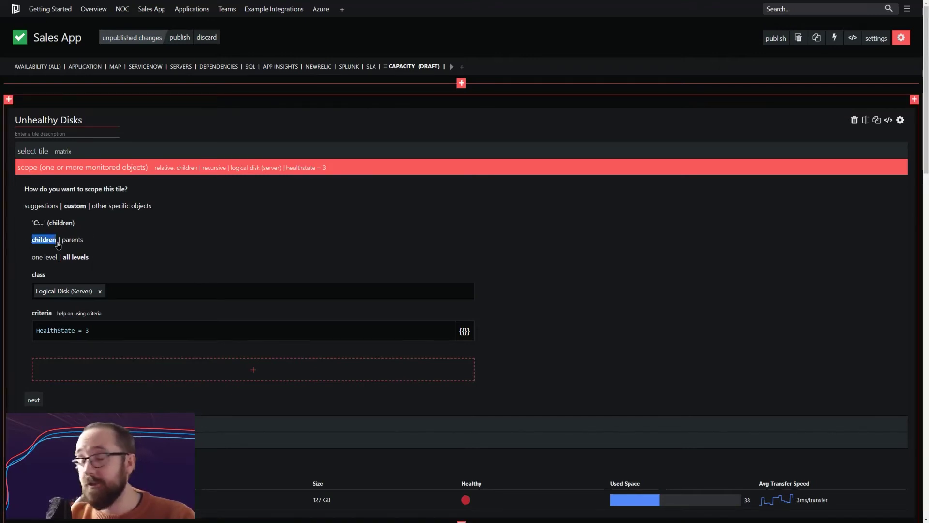
# Examine the all levels setting in the Unhealthy Disks tile's custom scope and leave the perspective's edit mode
pyautogui.moveTo(133, 261); pyautogui.dragTo(62, 258)
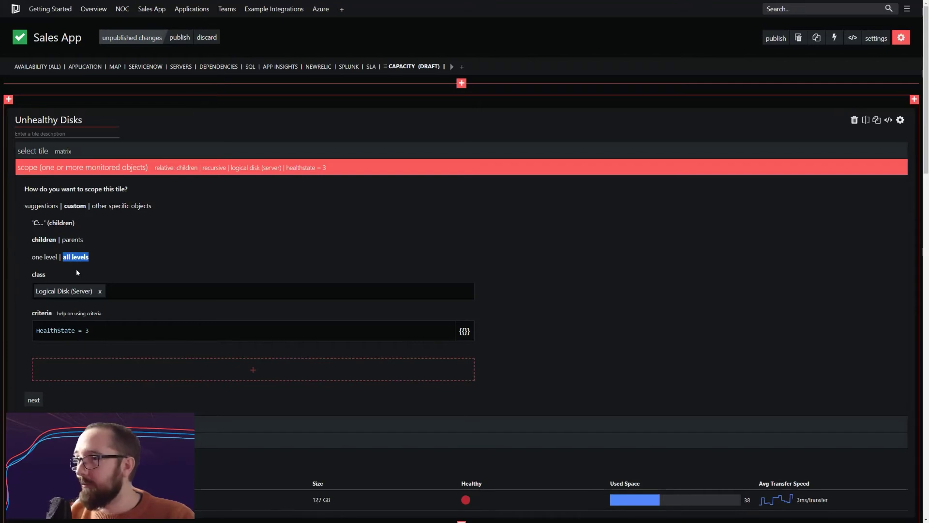
pyautogui.click(504, 299)
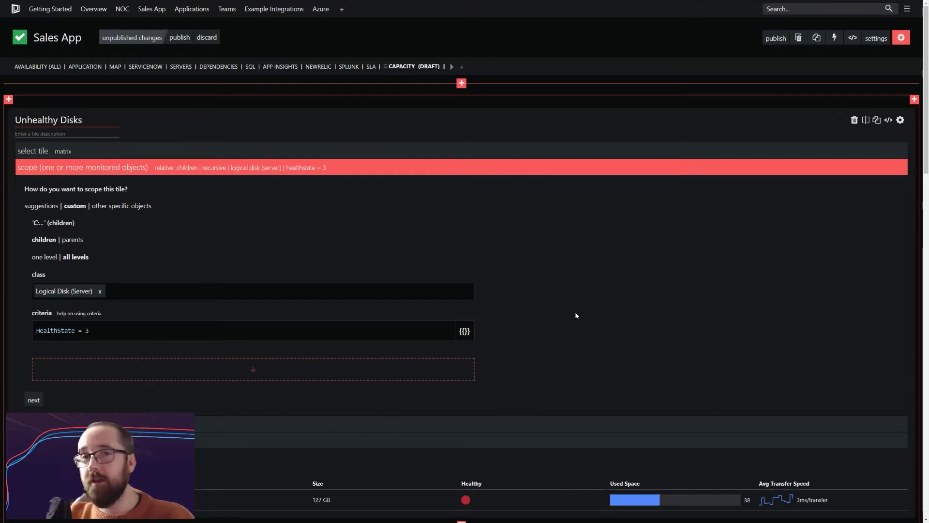
pyautogui.click(901, 120)
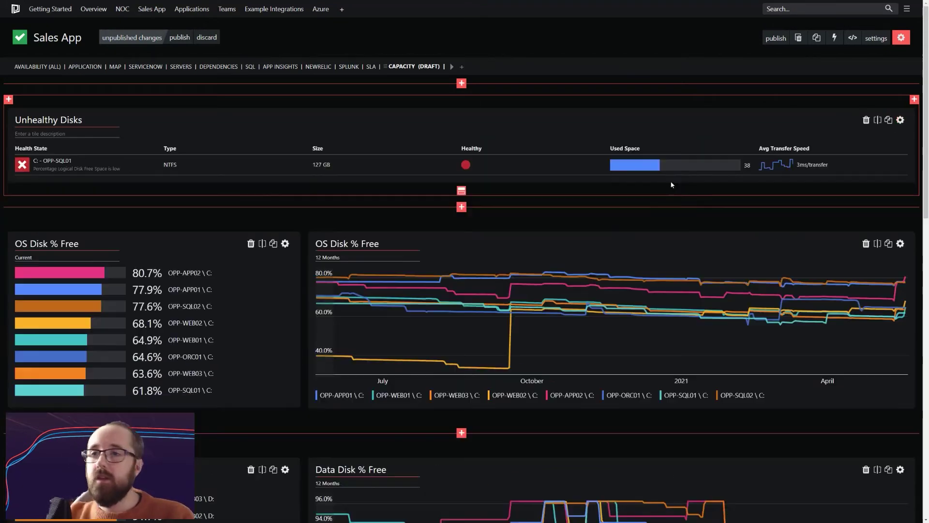
pyautogui.click(902, 37)
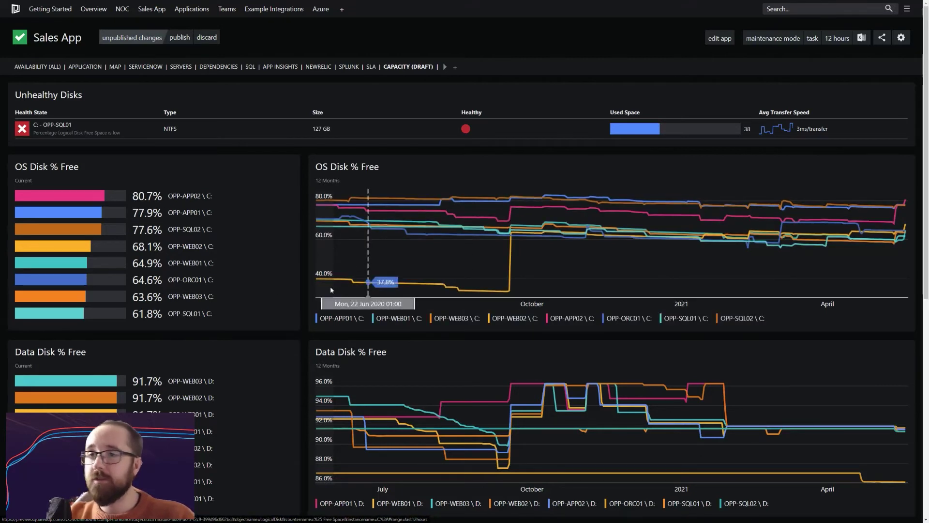
# Review the Capacity perspective's OS disk, data disk, memory and processor tiles, including their 12-month and quarter-comparison graphs
pyautogui.scroll(-1, 303, 337)
pyautogui.moveTo(23, 130); pyautogui.dragTo(79, 130)
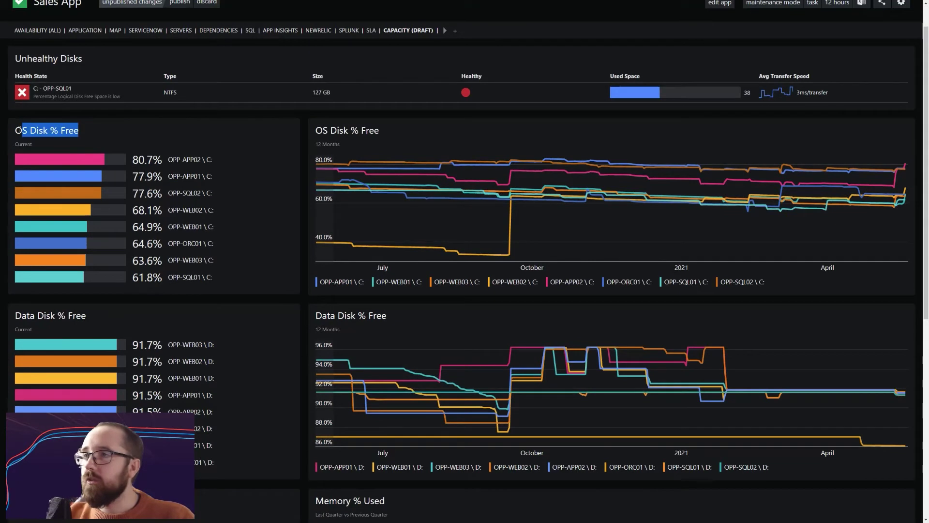
pyautogui.moveTo(96, 314); pyautogui.dragTo(11, 319)
pyautogui.click(302, 299)
pyautogui.scroll(-2, 301, 296)
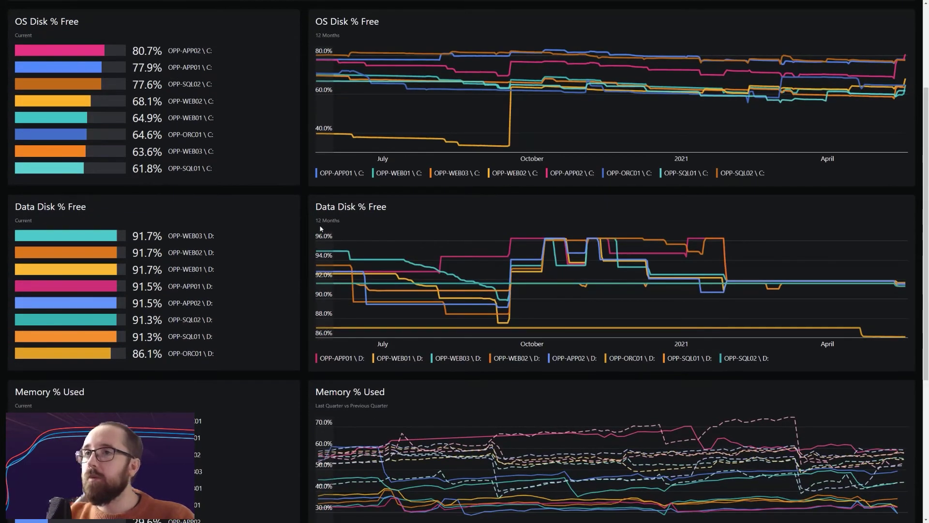
pyautogui.moveTo(348, 220); pyautogui.dragTo(311, 223)
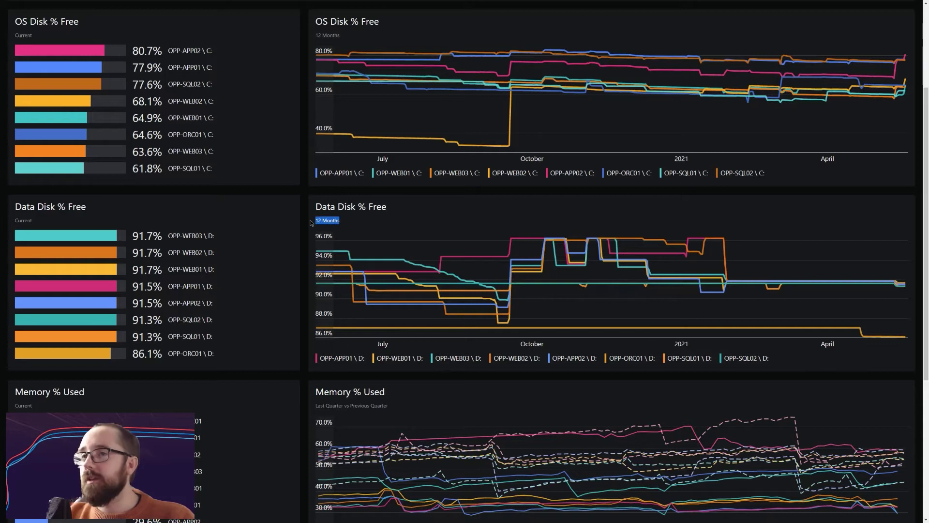
pyautogui.click(301, 187)
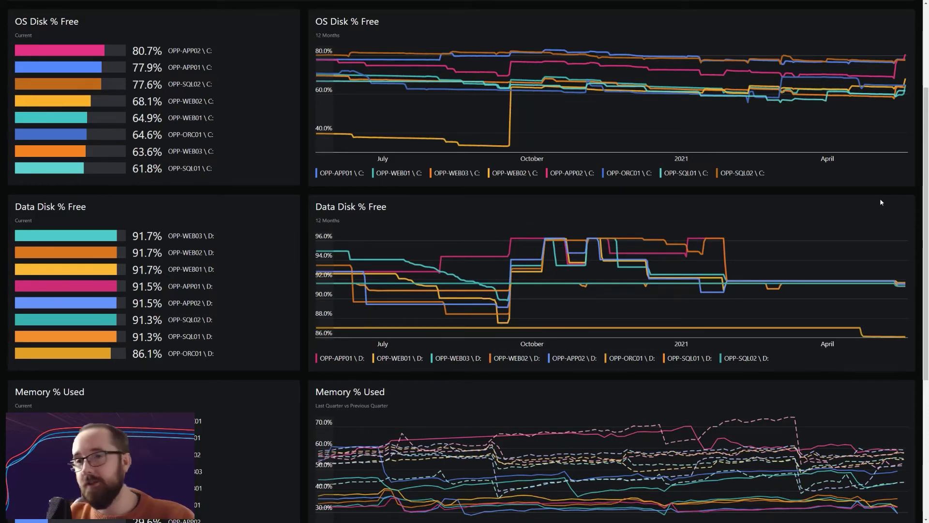
pyautogui.scroll(-5, 303, 351)
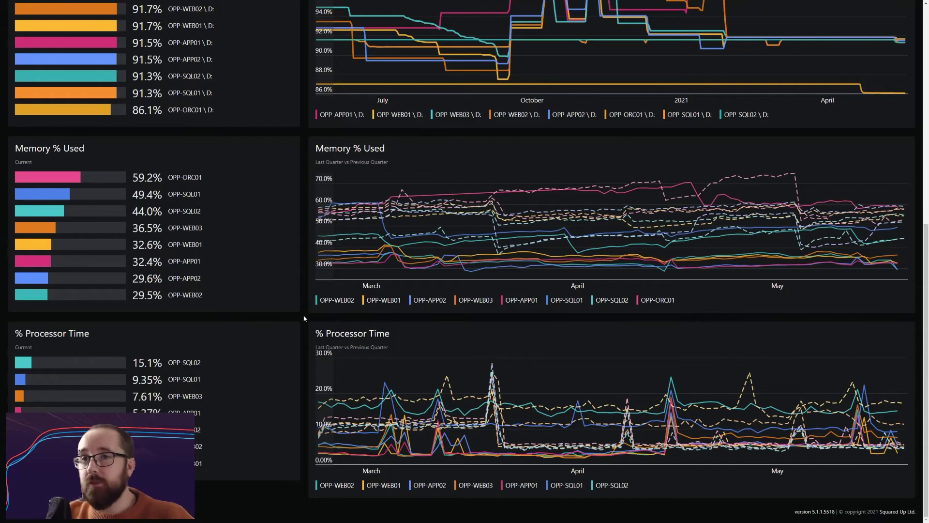
pyautogui.moveTo(755, 175)
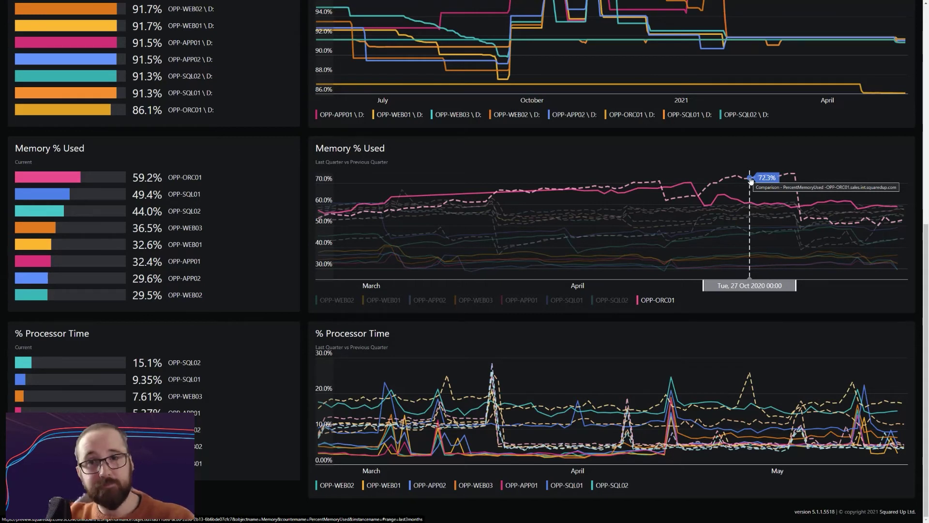
# Edit the Capacity perspective's 12-month OS Disk % Free graph tile and open its report configuration
pyautogui.scroll(8, 574, 150)
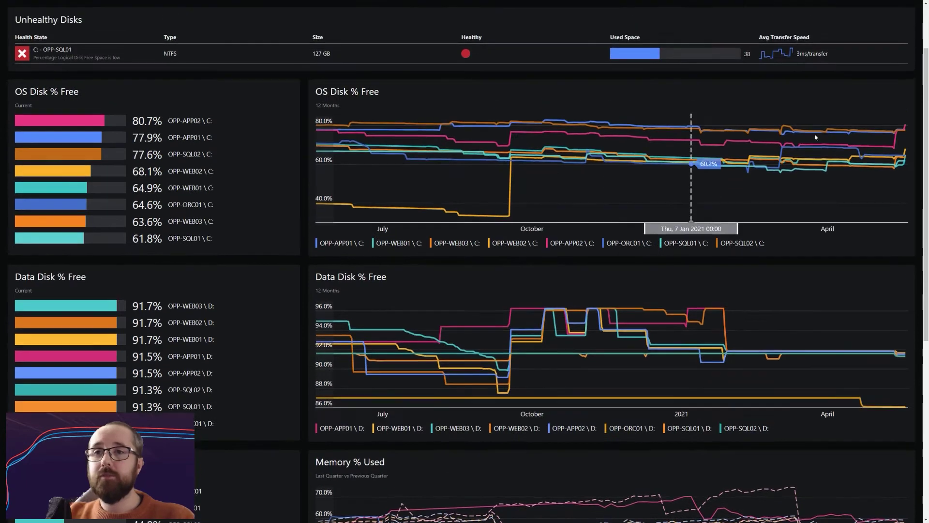
pyautogui.click(907, 14)
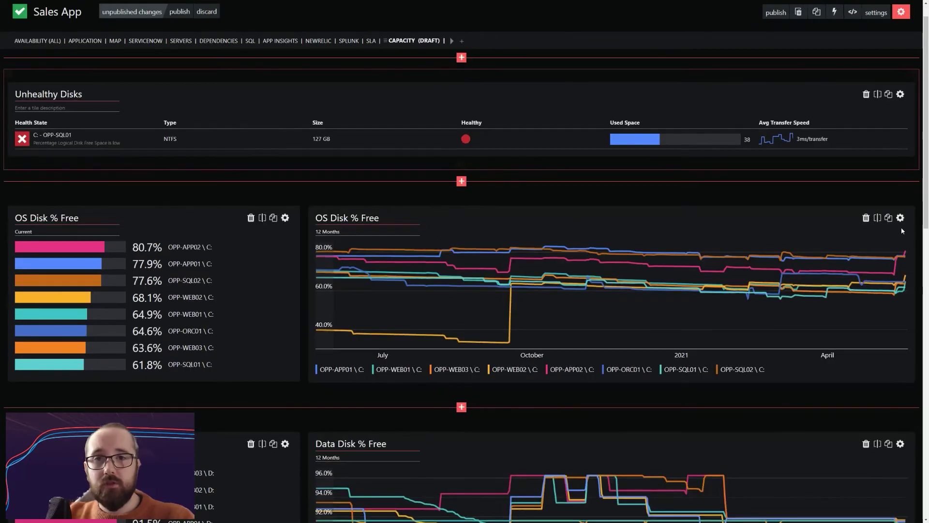
pyautogui.click(900, 217)
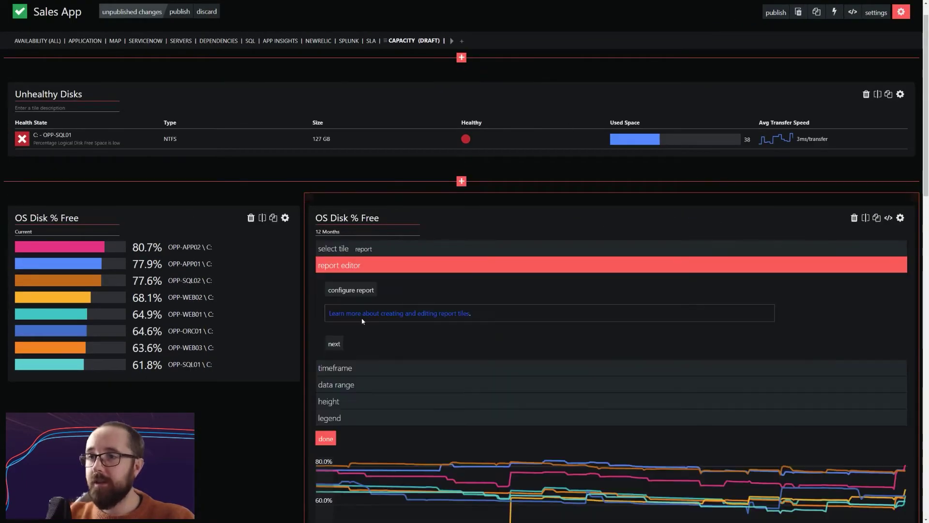
pyautogui.click(350, 290)
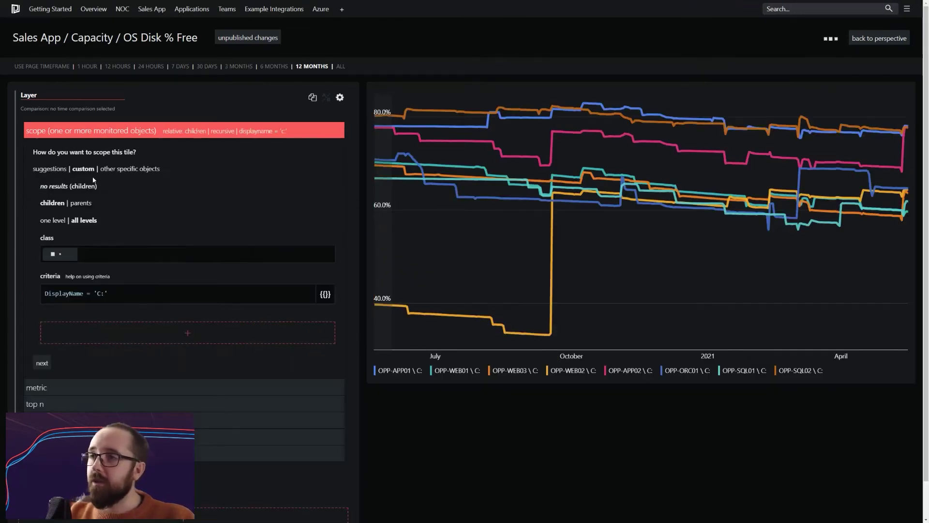
# Examine the OS Disk % Free report's custom scope, its DisplayName = 'C:' criteria and its time comparison options
pyautogui.click(44, 170)
pyautogui.click(83, 169)
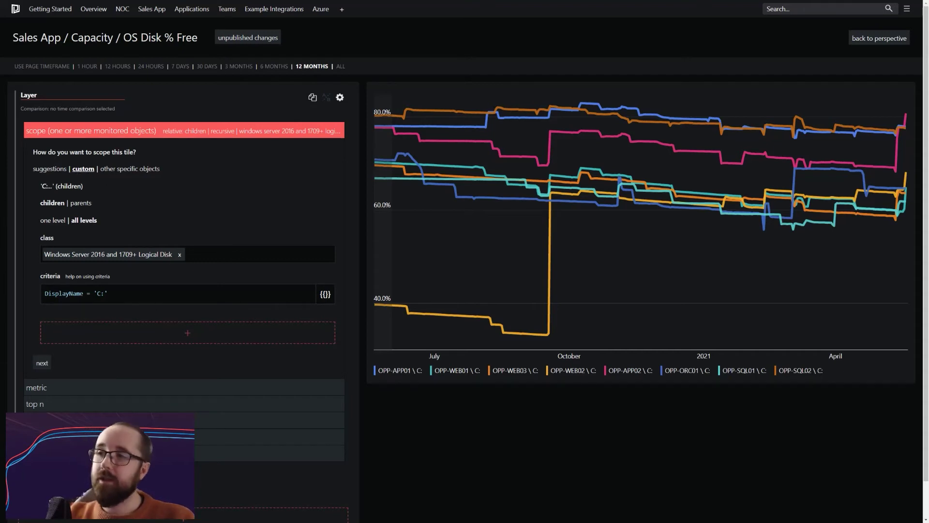
pyautogui.moveTo(45, 293); pyautogui.dragTo(108, 293)
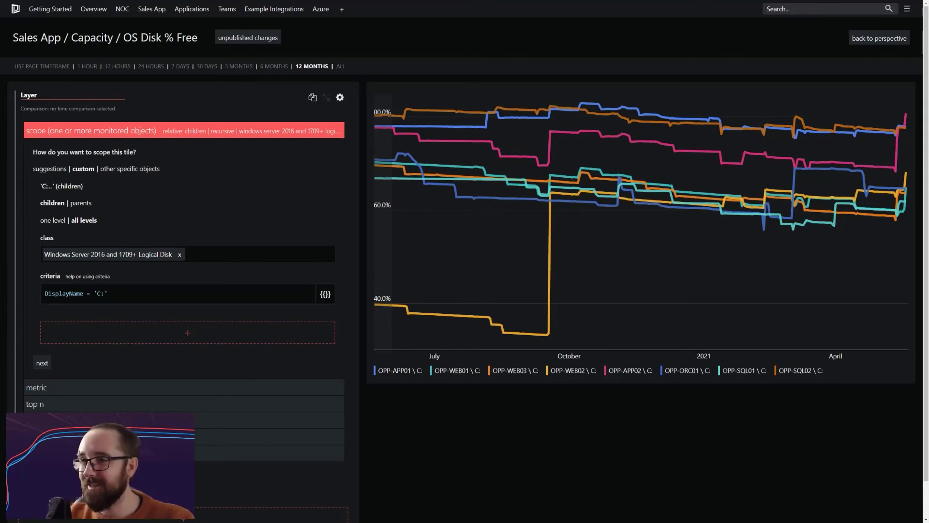
pyautogui.click(130, 420)
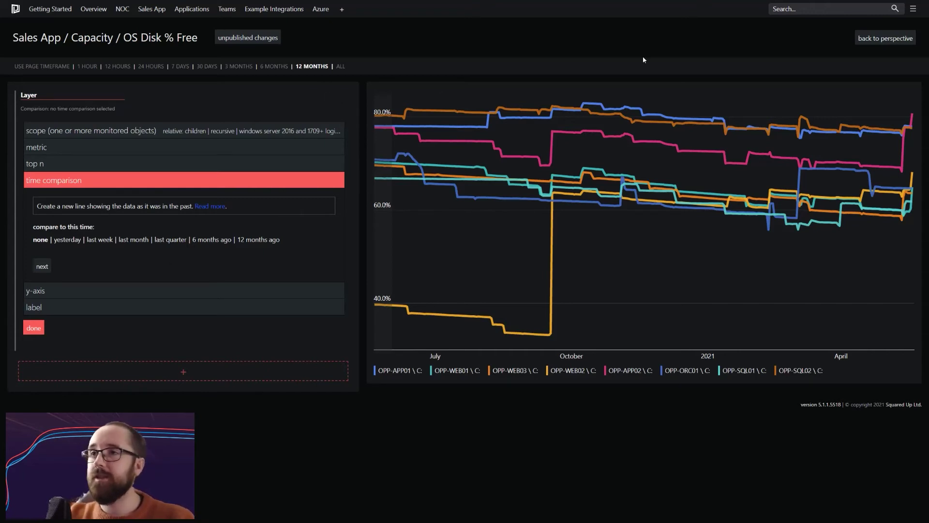
# Discard the unpublished changes to the Sales App's Capacity perspective and compare the perspective with the SQL one
pyautogui.click(885, 38)
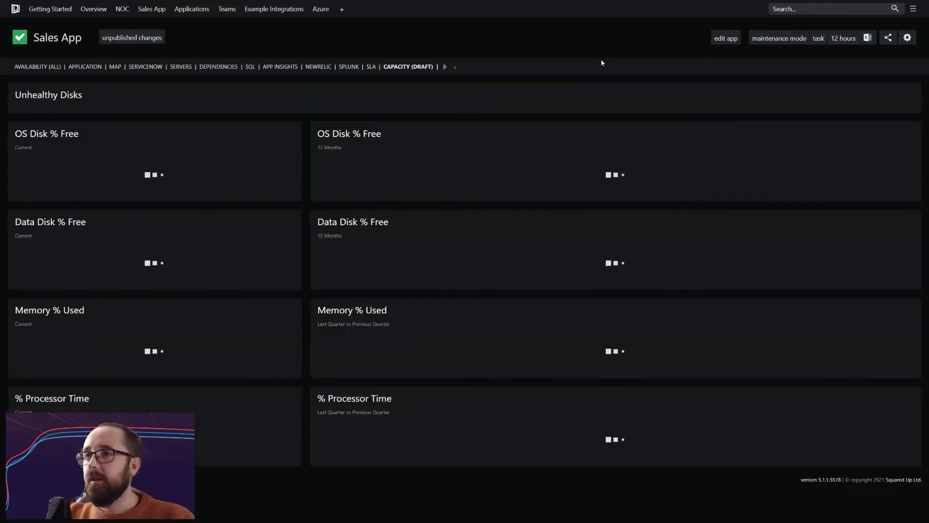
pyautogui.moveTo(188, 47)
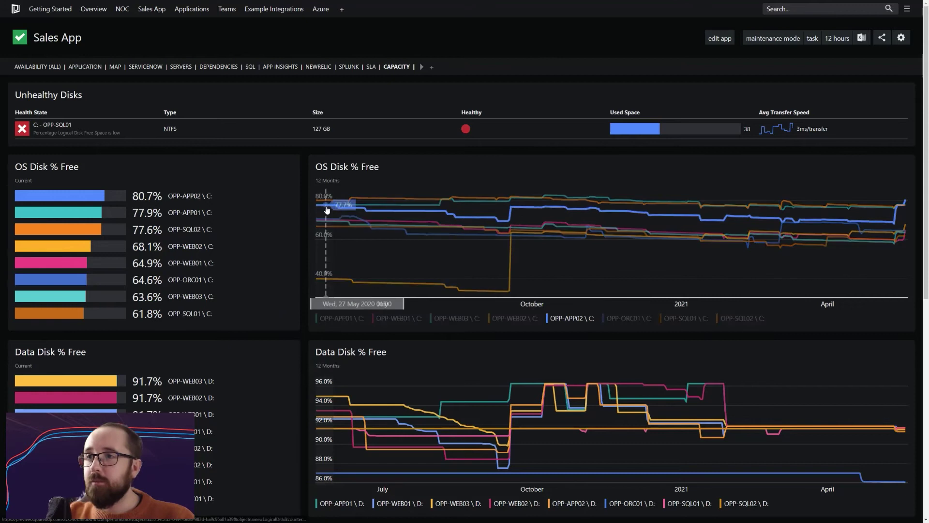
pyautogui.scroll(-3, 303, 174)
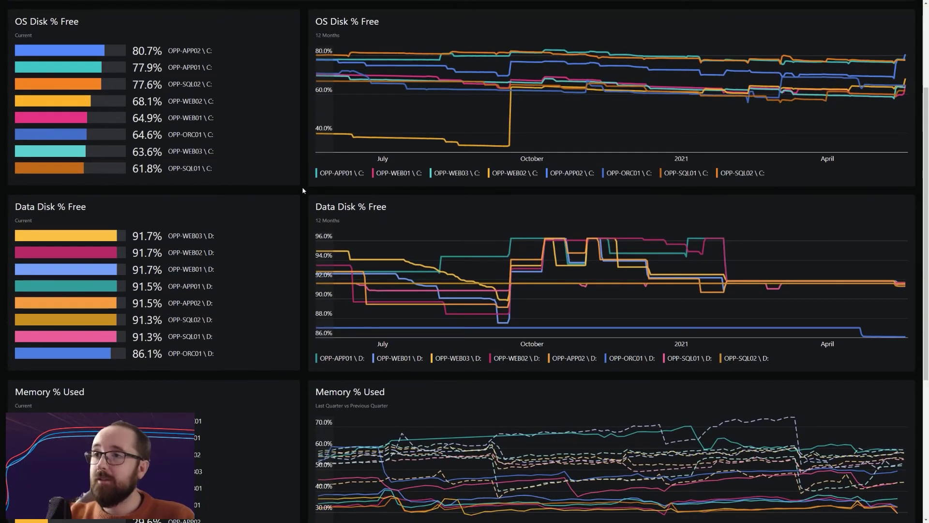
pyautogui.scroll(3, 303, 189)
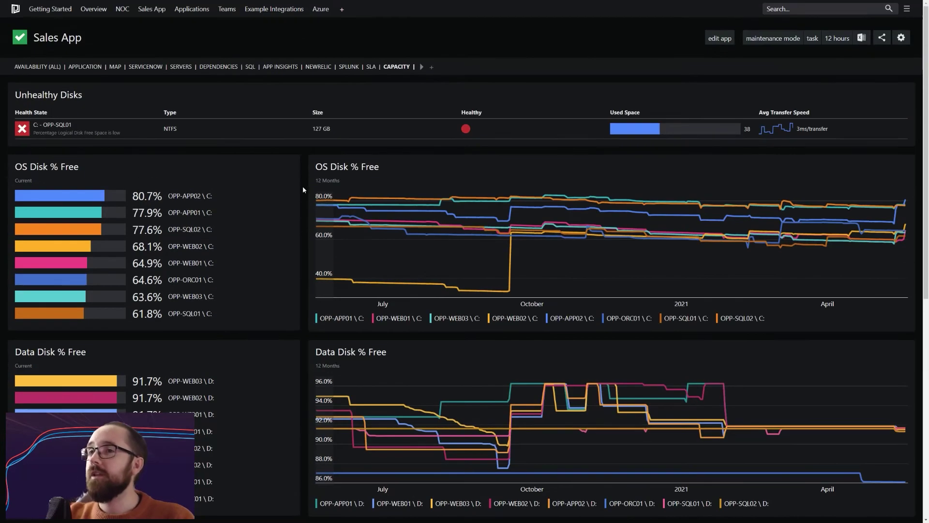
pyautogui.click(251, 67)
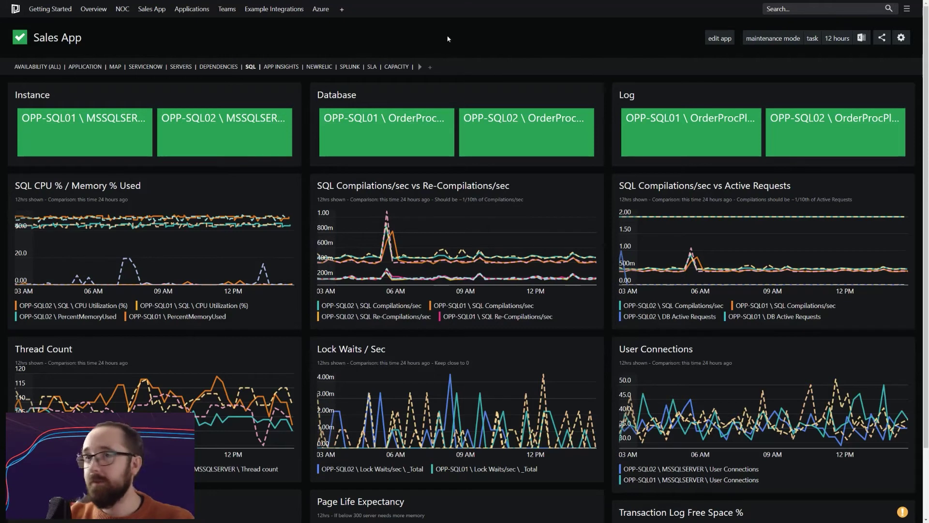
pyautogui.click(396, 66)
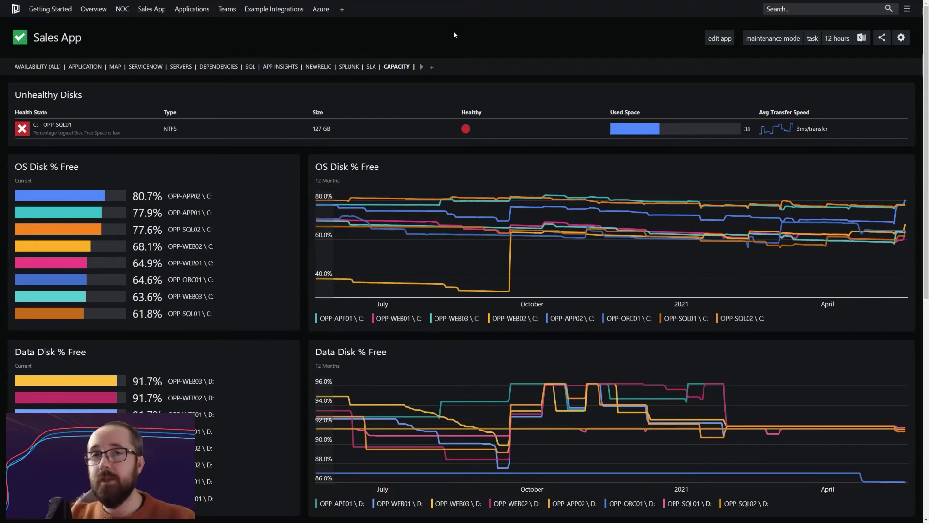
# Clone the Sales App's Capacity perspective and change the clone's target class to Object
pyautogui.click(901, 38)
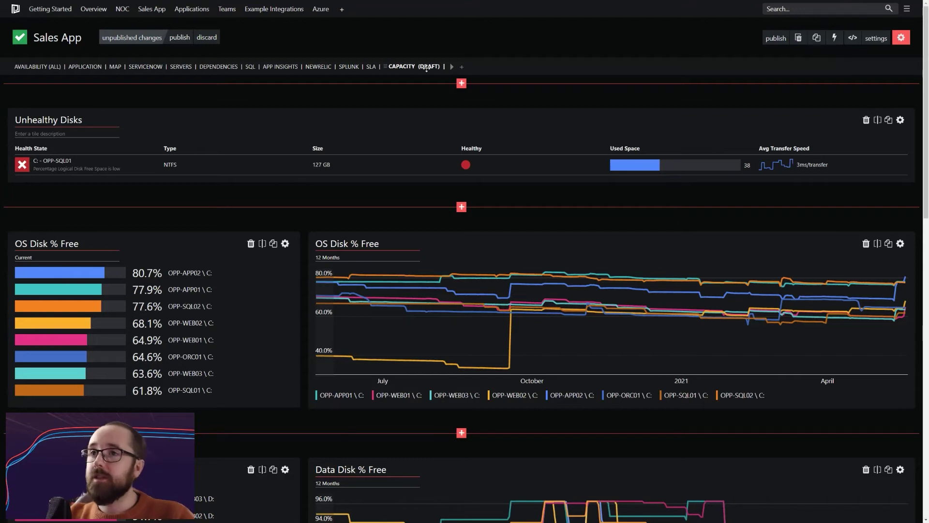
pyautogui.click(817, 38)
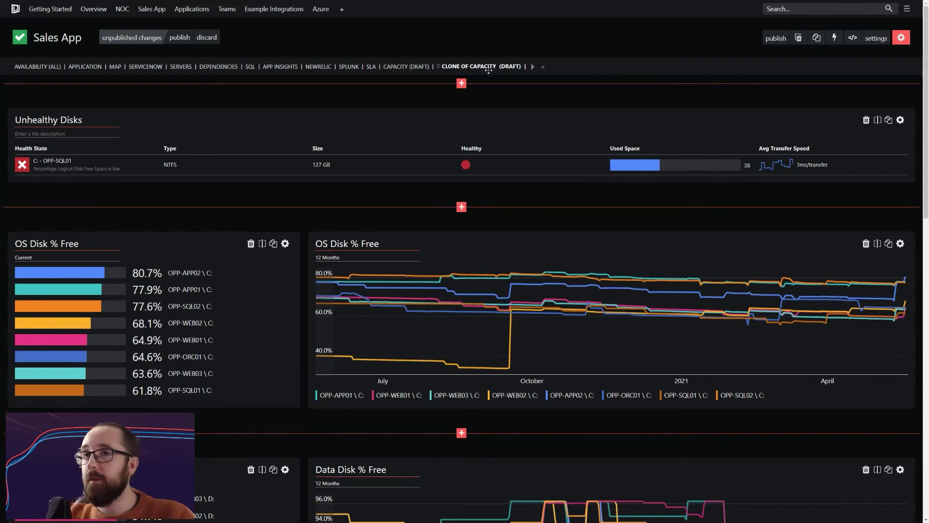
pyautogui.click(876, 39)
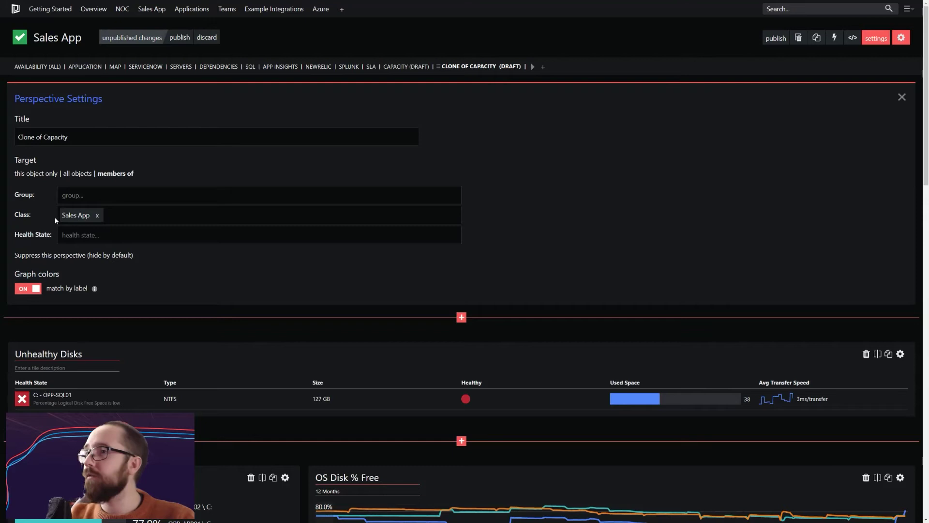
pyautogui.click(97, 215)
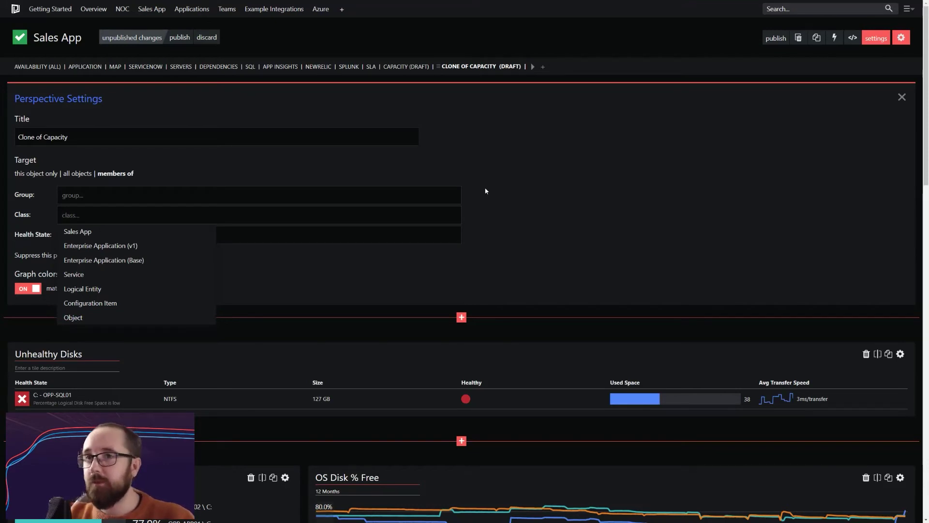
pyautogui.click(99, 317)
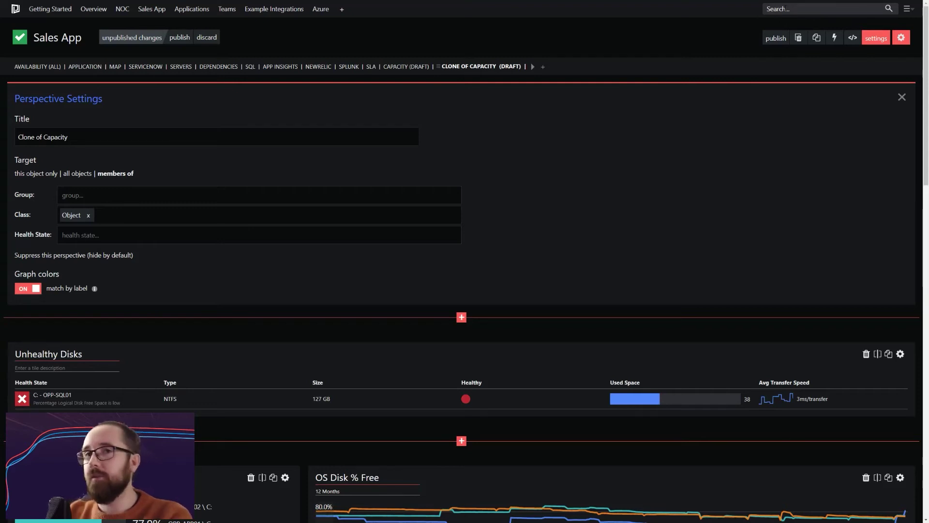
# Search for "sql comp", open the SQL Server Computers group and view its Clone of Capacity perspective
pyautogui.write('sql comp')
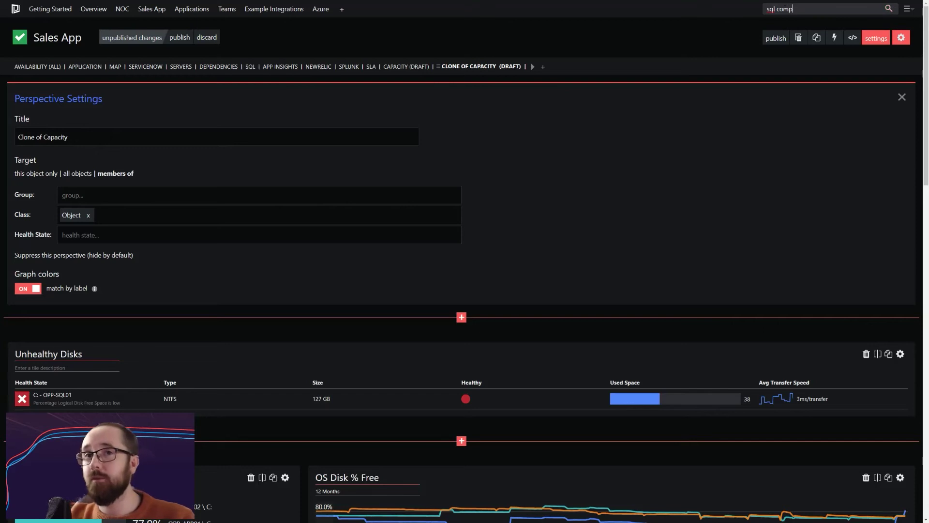
pyautogui.click(821, 111)
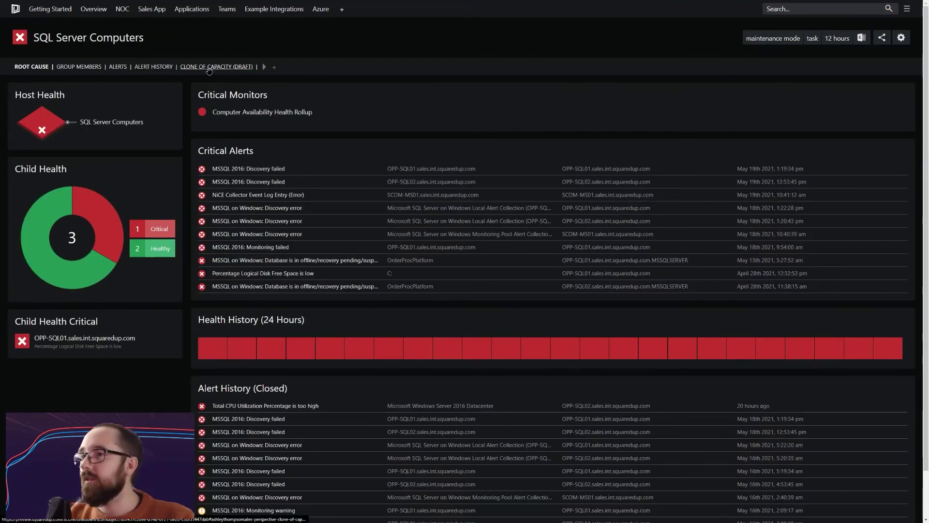
pyautogui.click(209, 68)
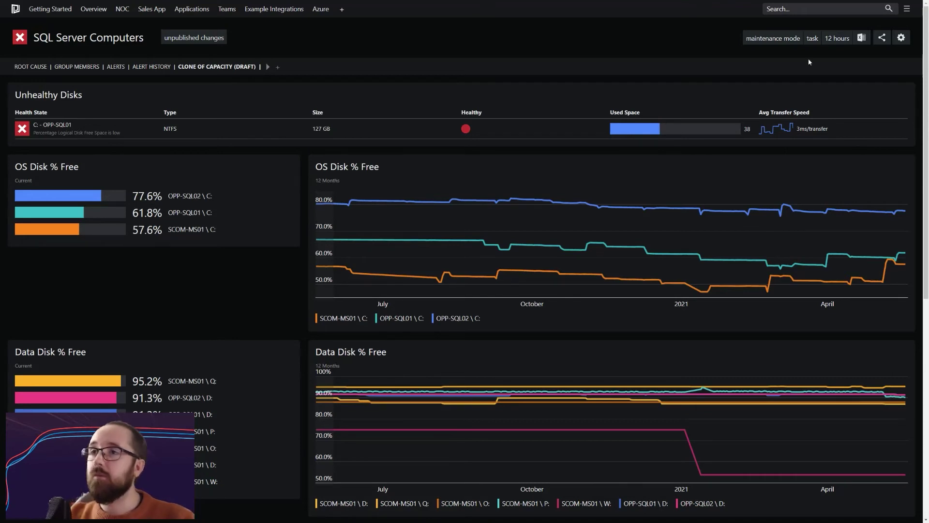
# Target the cloned perspective on SQL Server Computers to this object only and retitle it Capacity
pyautogui.click(902, 37)
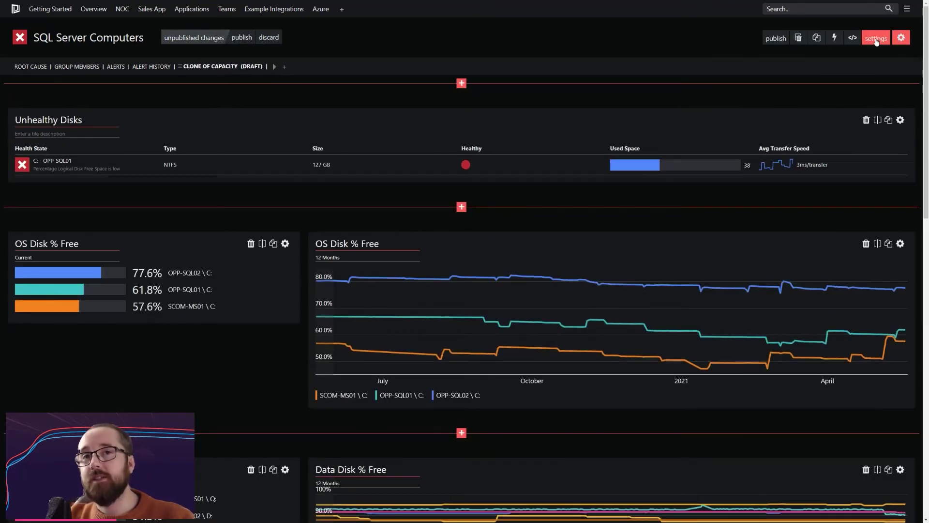
pyautogui.click(876, 37)
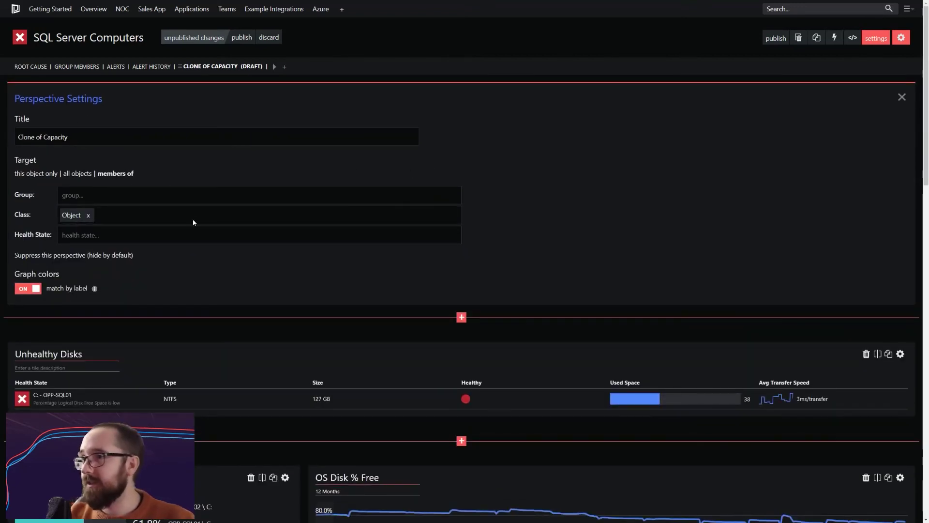
pyautogui.click(36, 174)
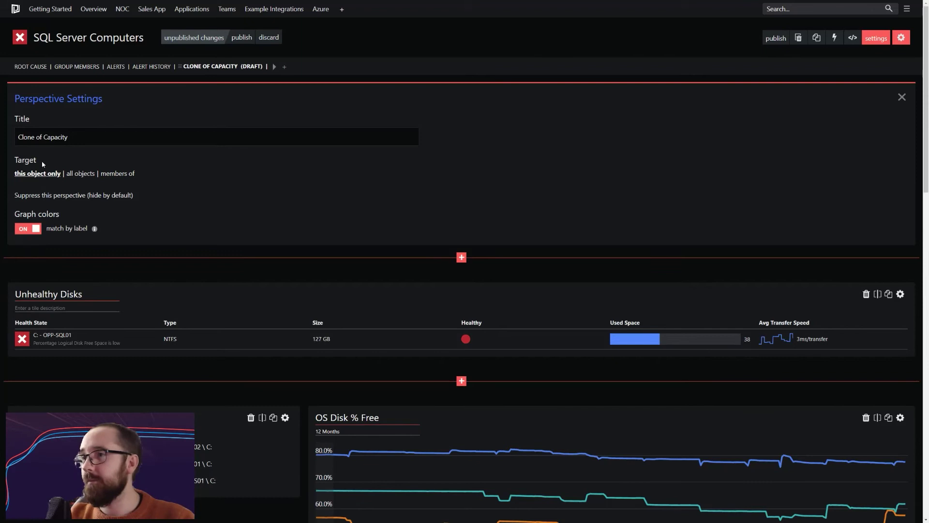
pyautogui.moveTo(43, 137); pyautogui.dragTo(5, 143)
pyautogui.press('BackSpace')
pyautogui.click(574, 120)
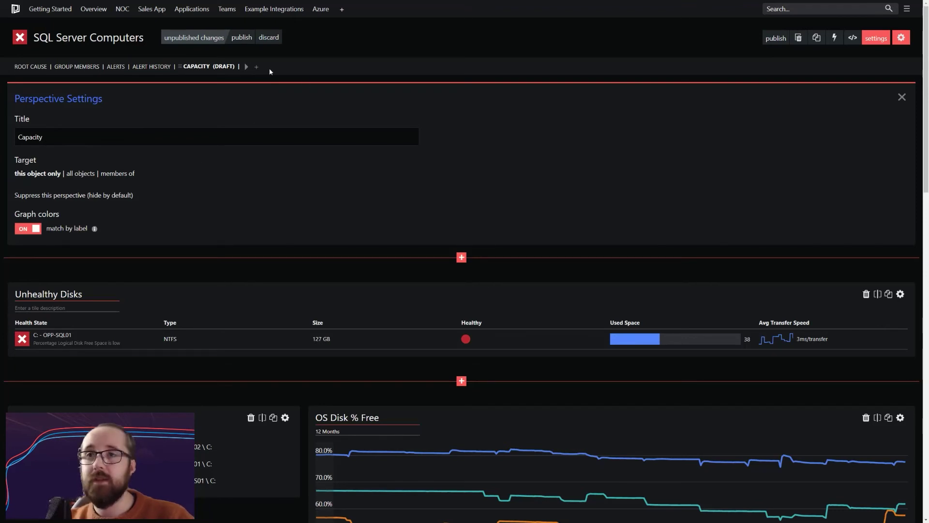
# Publish the Capacity perspective of SQL Server Computers and review its disk, memory and processor tiles
pyautogui.click(241, 37)
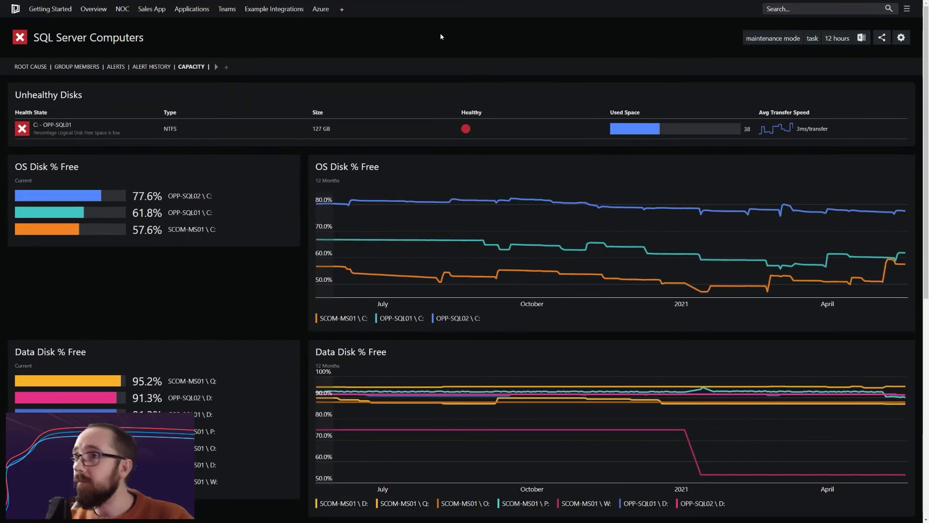
pyautogui.moveTo(31, 38); pyautogui.dragTo(146, 38)
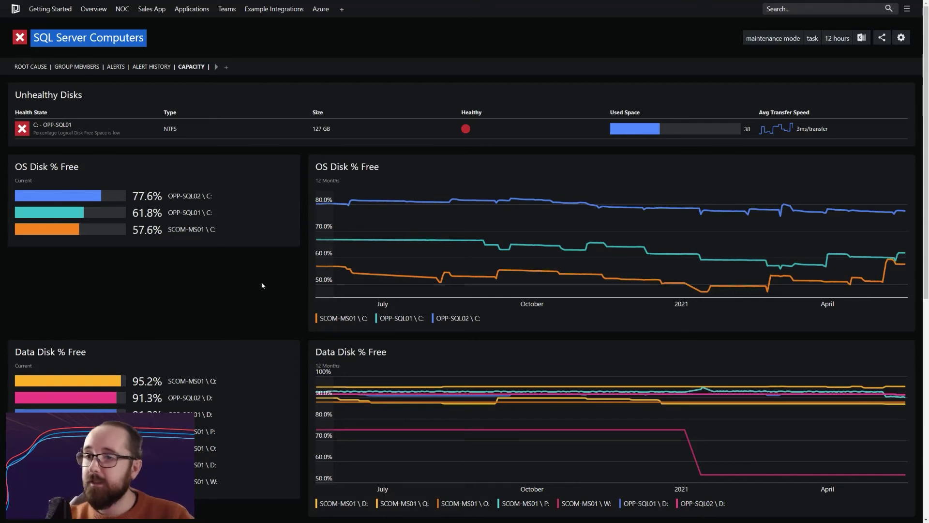
pyautogui.scroll(-6, 271, 286)
pyautogui.scroll(-1, 299, 287)
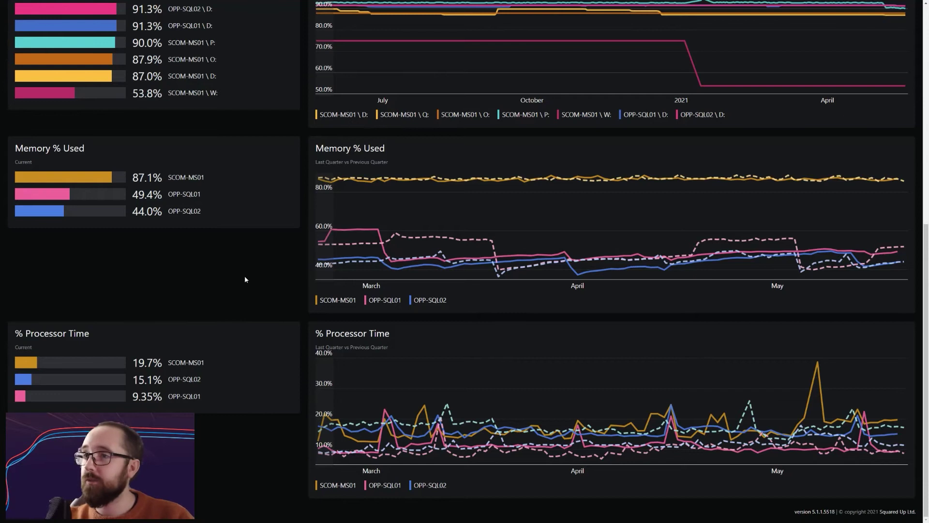
pyautogui.scroll(7, 302, 262)
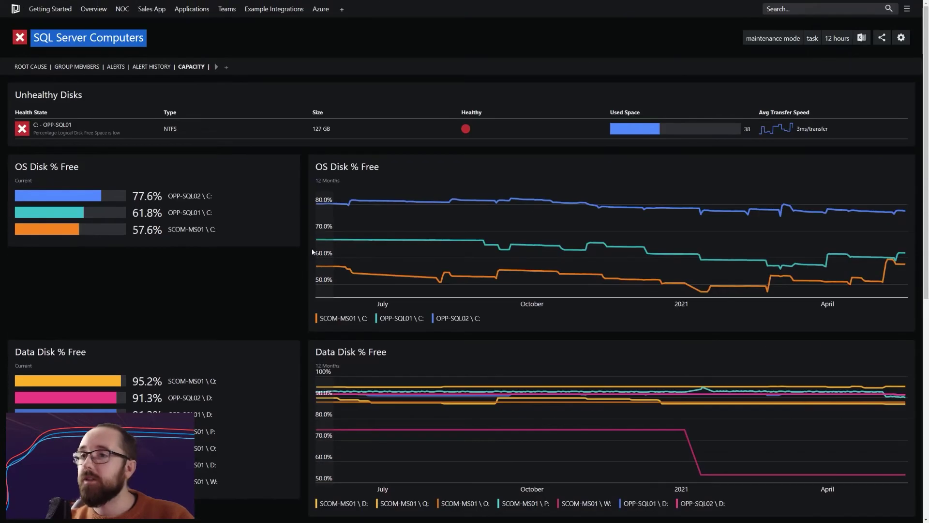
# Examine the custom scope of the Unhealthy Disks tile, including its children relation, class and criteria, and leave editing mode
pyautogui.click(910, 91)
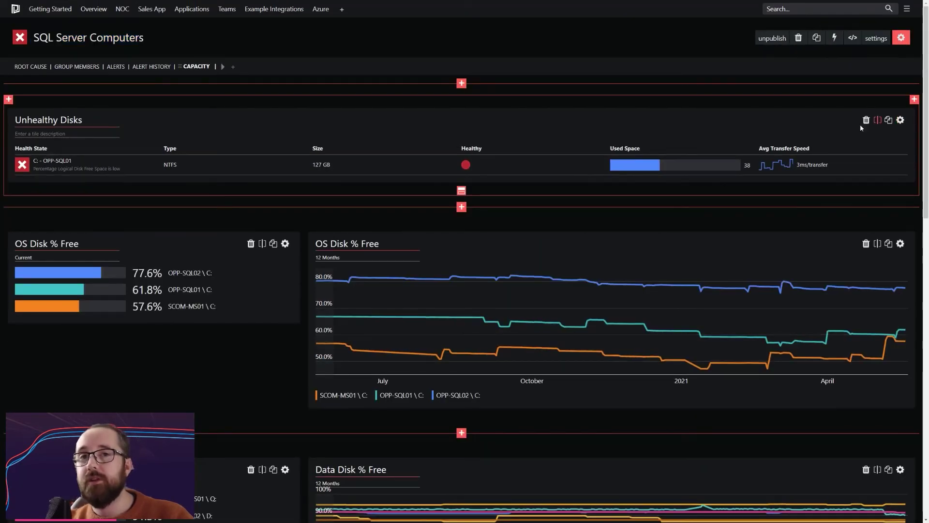
pyautogui.click(901, 120)
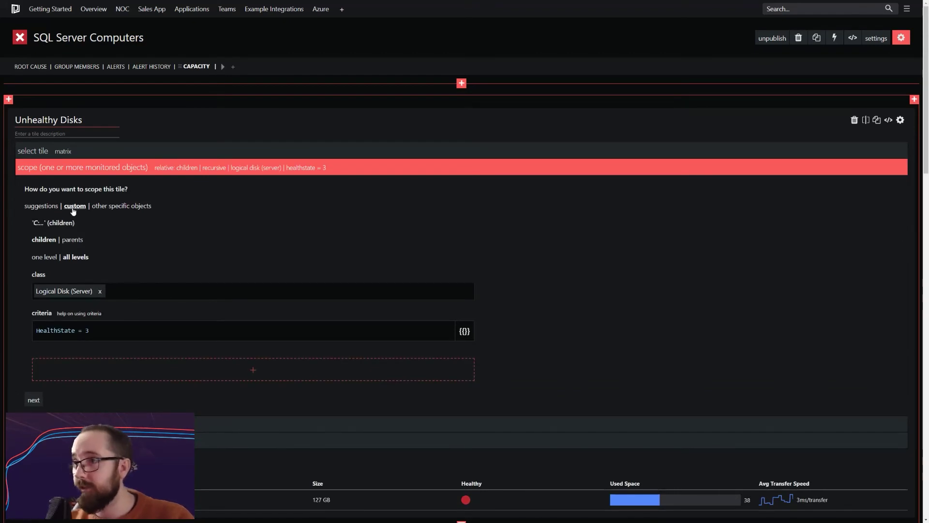
pyautogui.moveTo(75, 222); pyautogui.dragTo(32, 222)
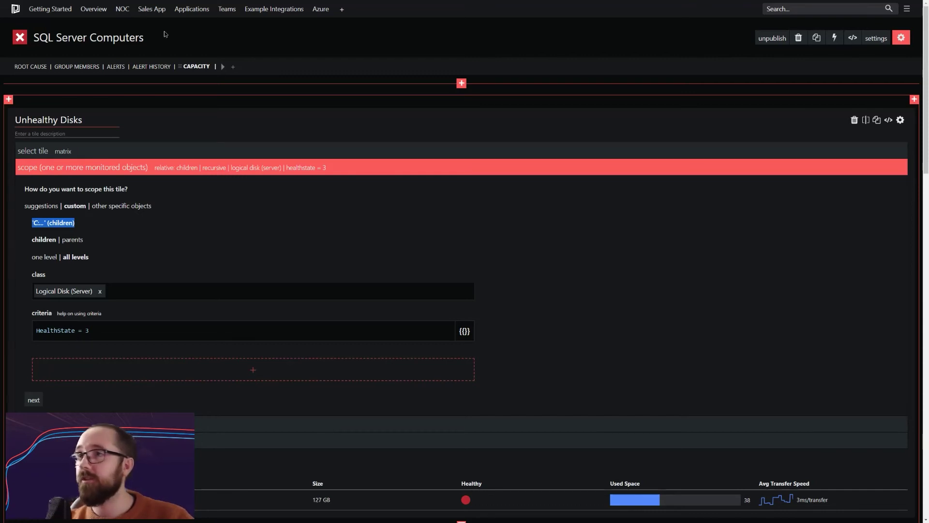
pyautogui.click(62, 33)
pyautogui.click(246, 44)
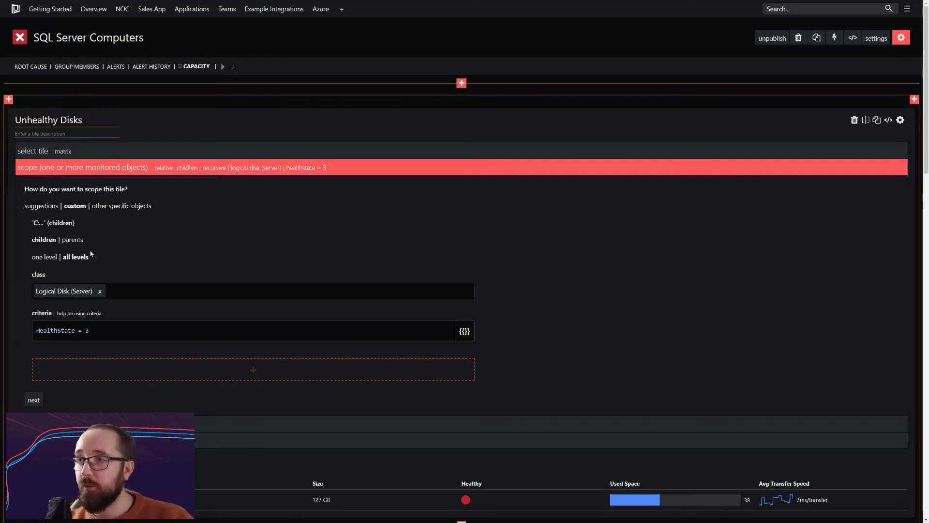
pyautogui.moveTo(94, 292); pyautogui.dragTo(34, 292)
pyautogui.click(233, 263)
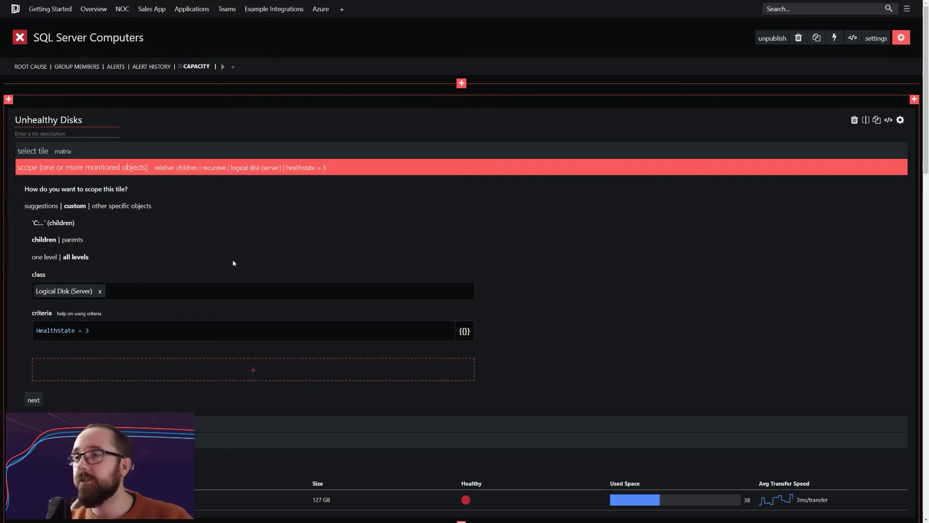
pyautogui.click(901, 37)
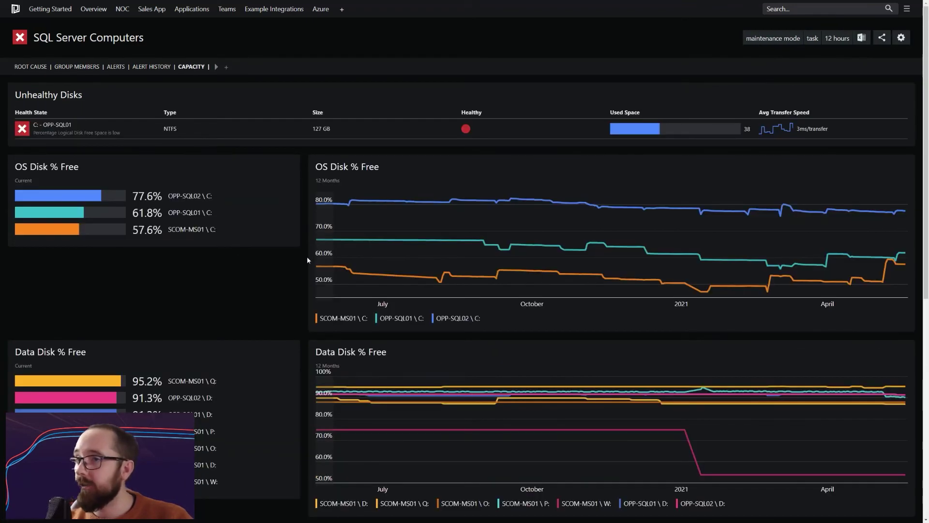
# Clone the Capacity perspective of SQL Server Computers and target the clone on all objects
pyautogui.scroll(-8, 299, 273)
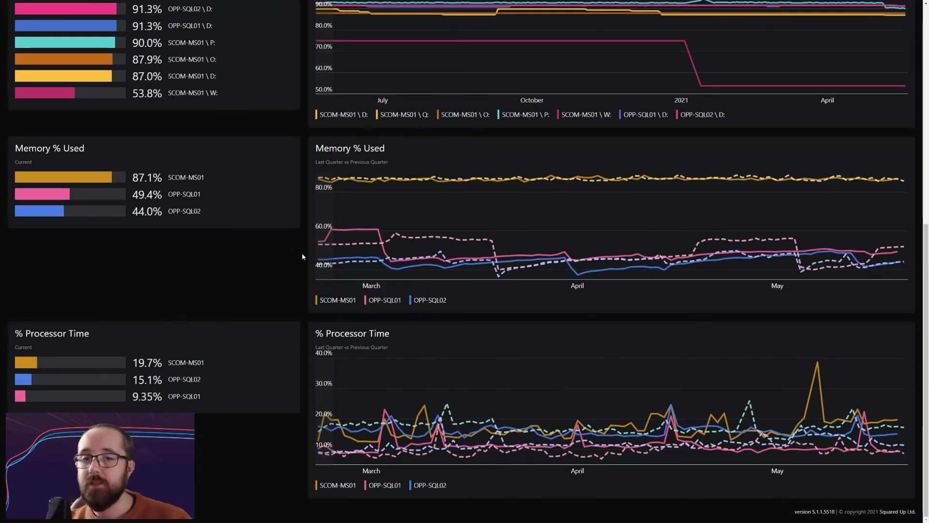
pyautogui.scroll(8, 303, 257)
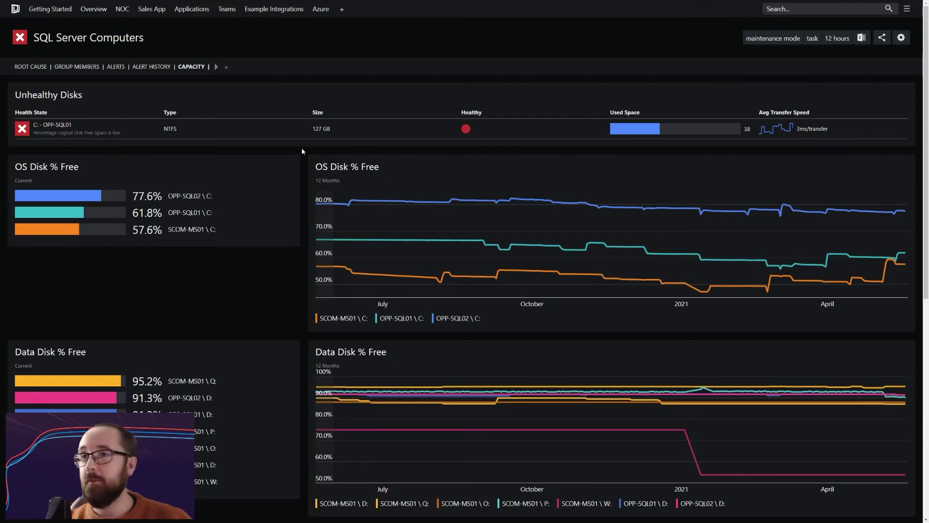
pyautogui.click(901, 37)
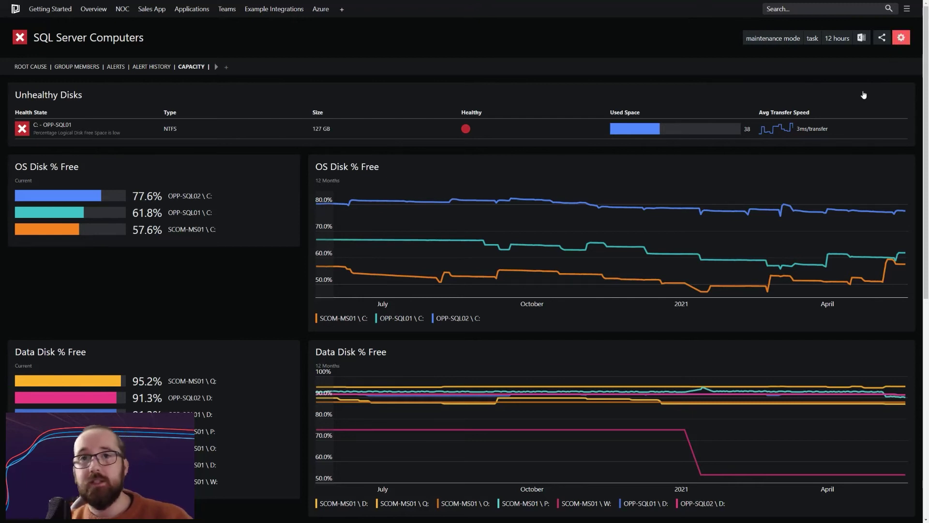
pyautogui.click(813, 39)
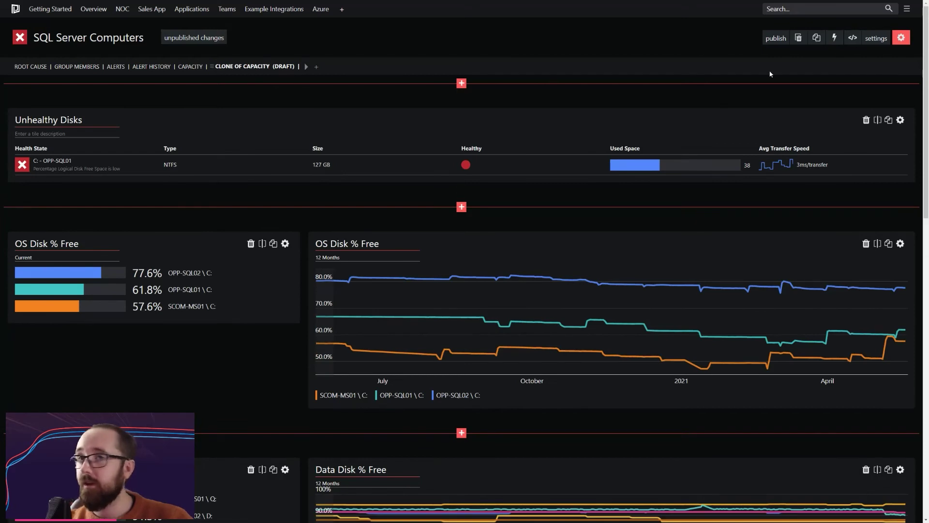
pyautogui.click(877, 38)
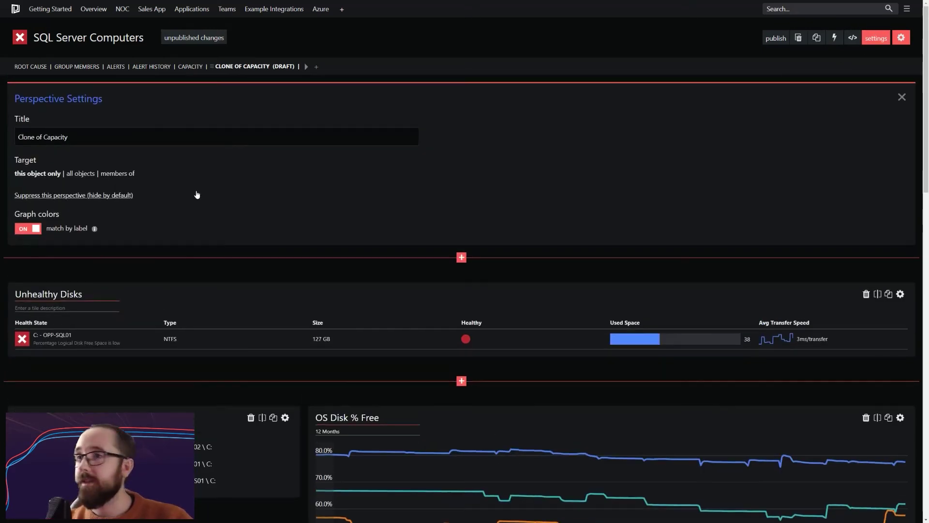
pyautogui.click(77, 174)
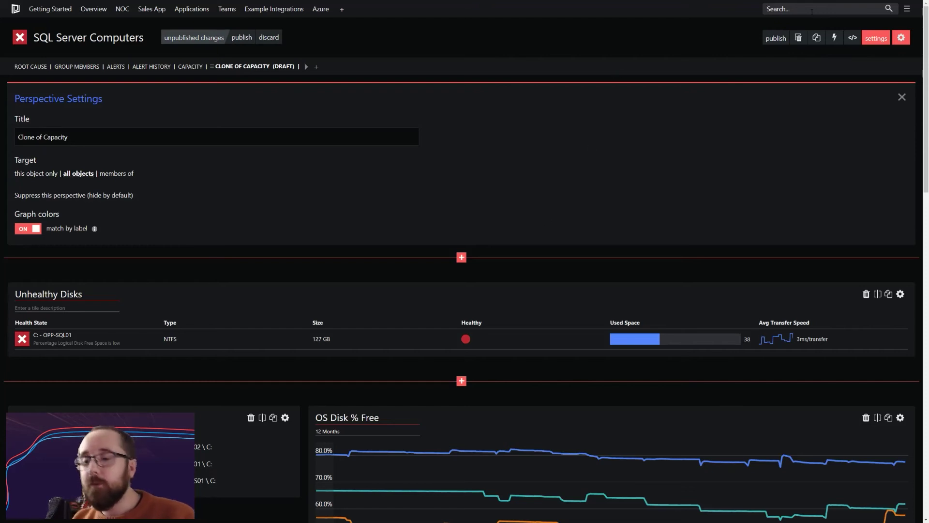
# Search for "web01", open the OPP-WEB01 server and view its Clone of Capacity draft perspective
pyautogui.write('web01')
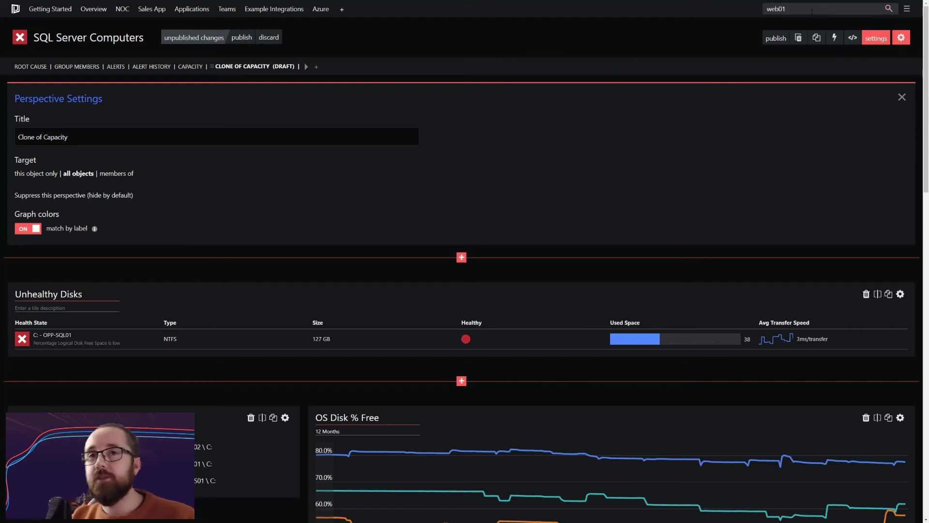
pyautogui.click(842, 43)
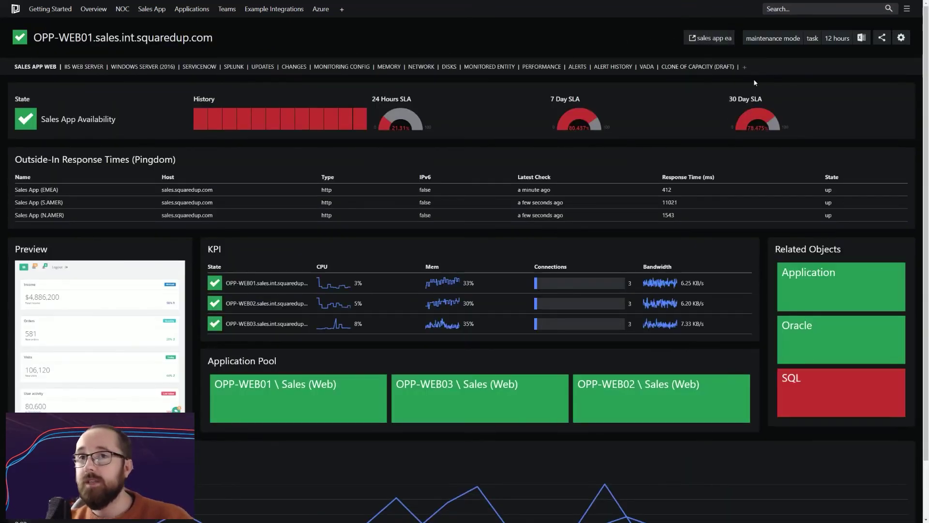
pyautogui.click(696, 68)
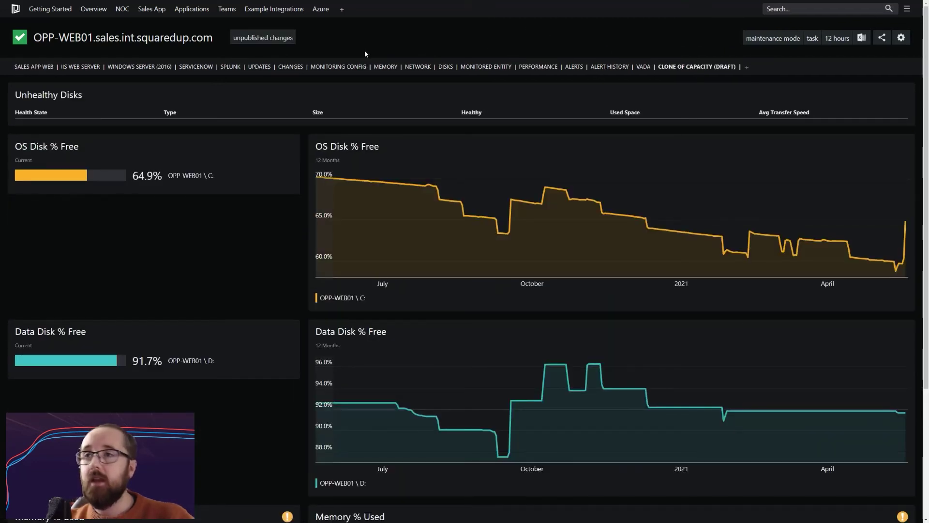
# Open the cloned perspective's settings on OPP-WEB01 and try the members of and this object only targets
pyautogui.click(901, 37)
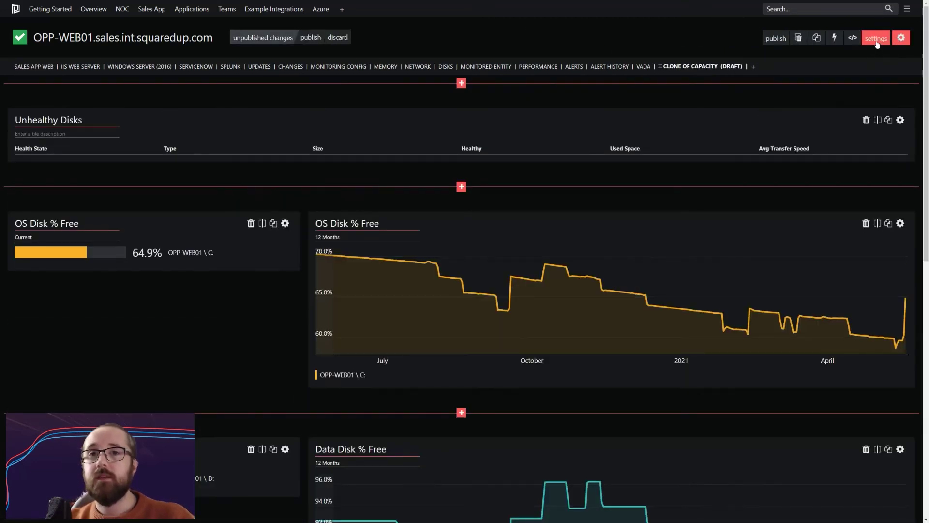
pyautogui.click(877, 38)
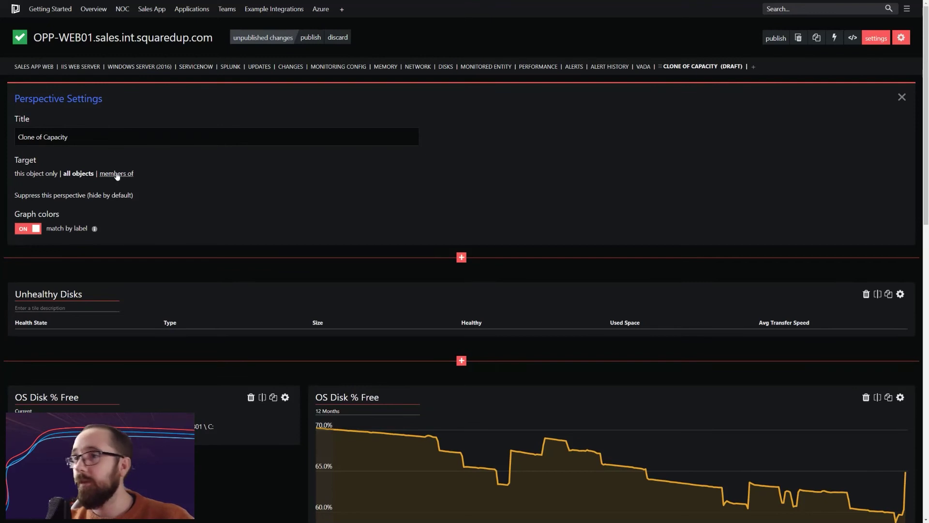
pyautogui.click(116, 174)
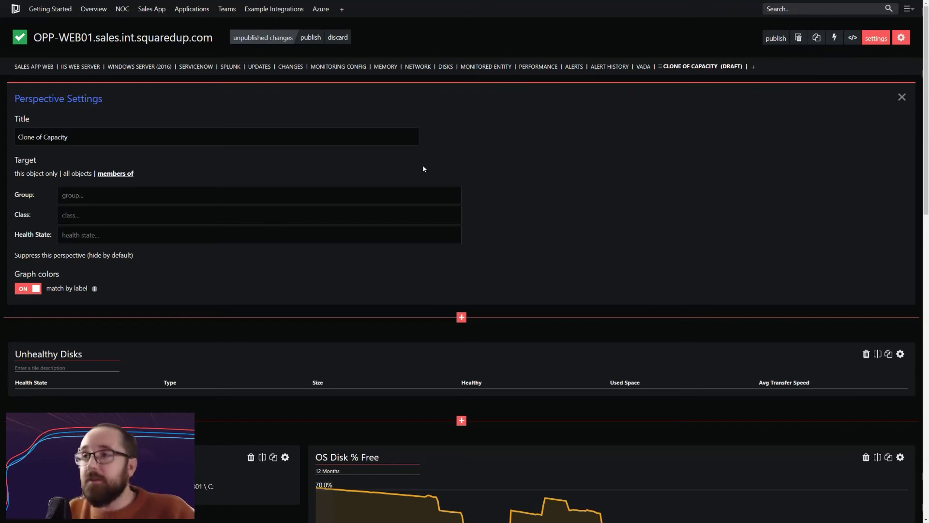
pyautogui.click(26, 174)
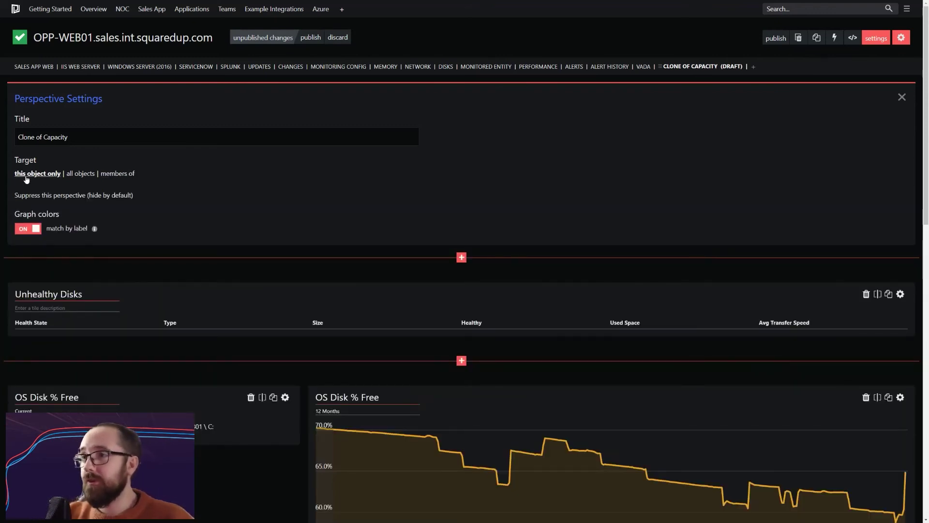
pyautogui.moveTo(220, 39); pyautogui.dragTo(32, 38)
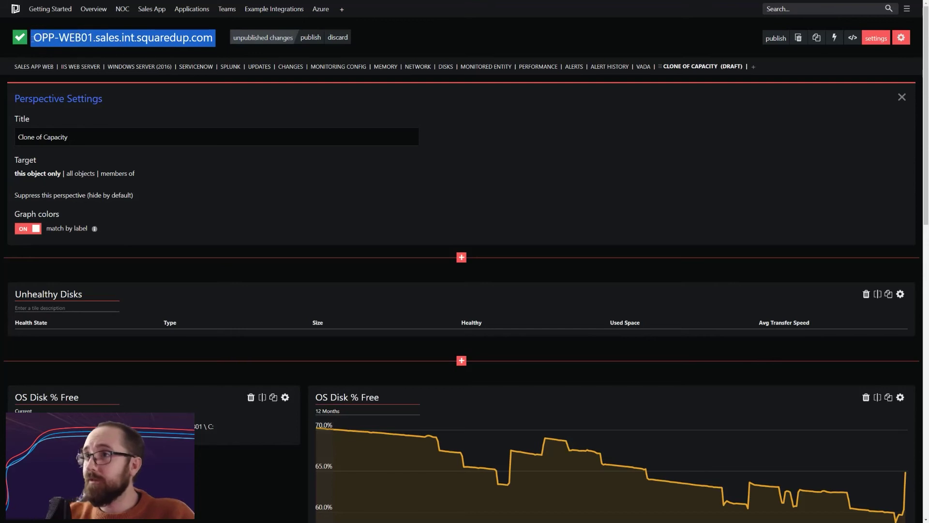
pyautogui.click(556, 166)
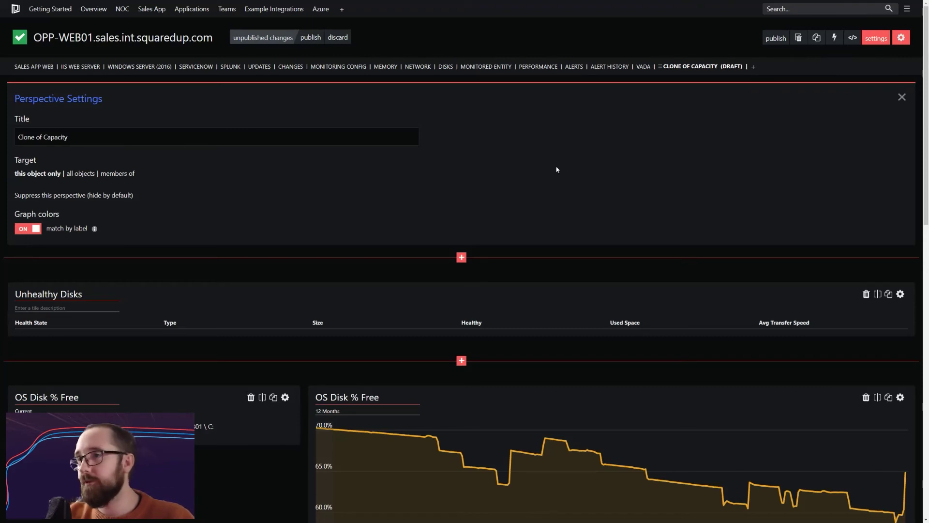
# Target the cloned perspective on members of the Windows Server 2016 and 1709+ Computer class and close its settings
pyautogui.click(116, 173)
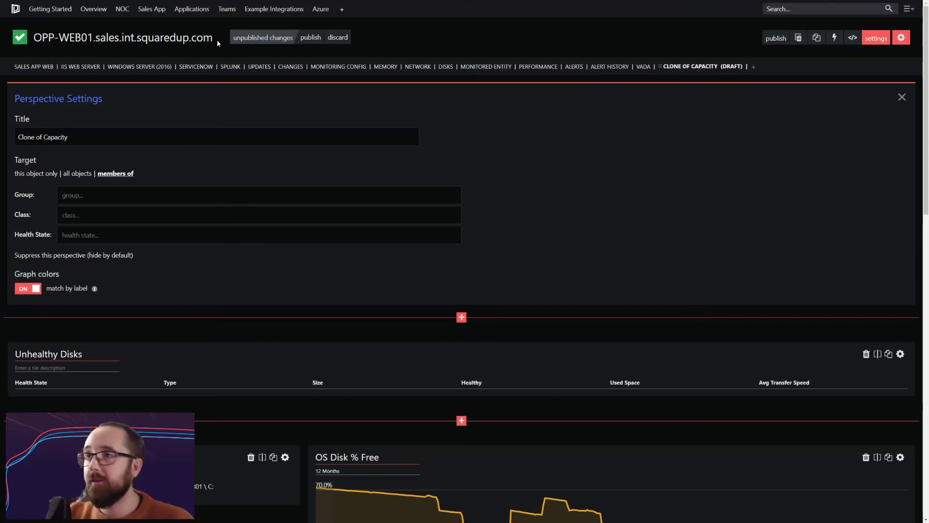
pyautogui.click(116, 173)
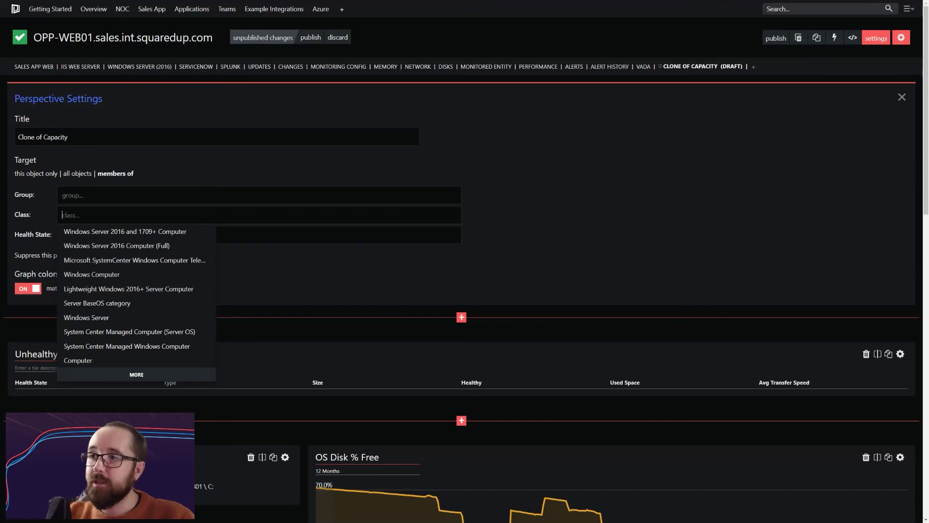
pyautogui.click(121, 232)
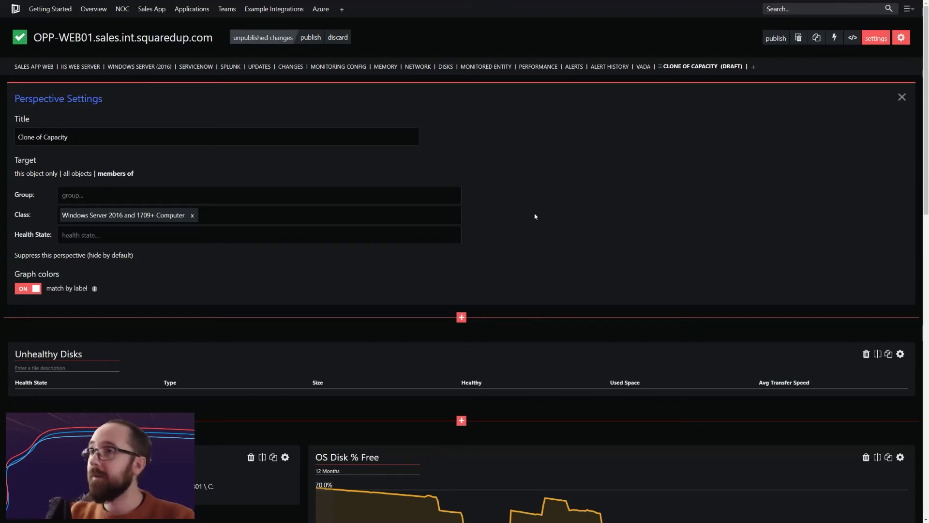
pyautogui.click(903, 99)
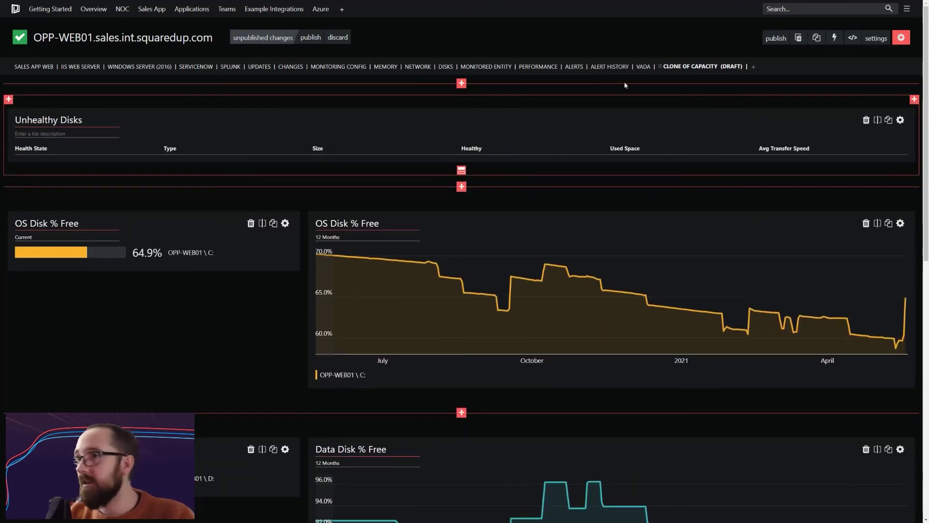
# Review the cloned perspective's tiles on OPP-WEB01, checking the scope message in the Memory % Used tile
pyautogui.scroll(-5, 300, 270)
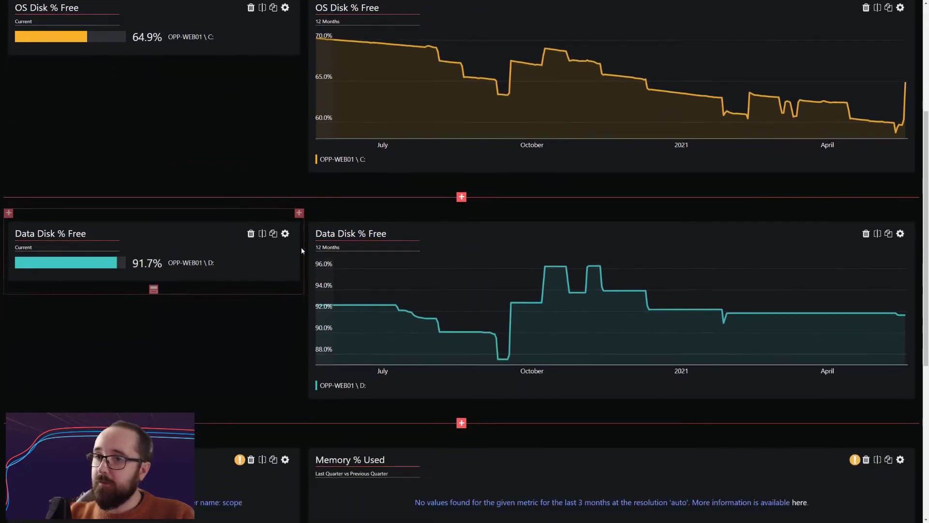
pyautogui.scroll(-5, 301, 251)
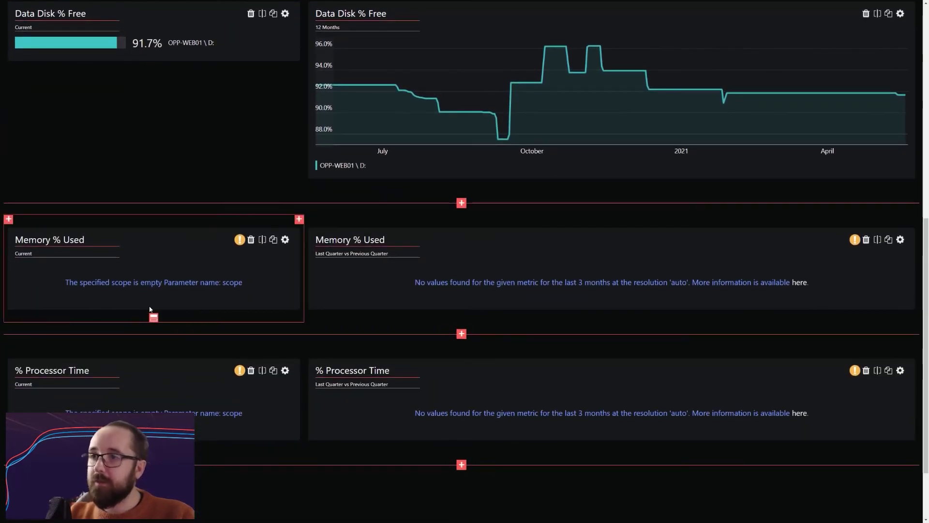
pyautogui.moveTo(253, 286); pyautogui.dragTo(64, 285)
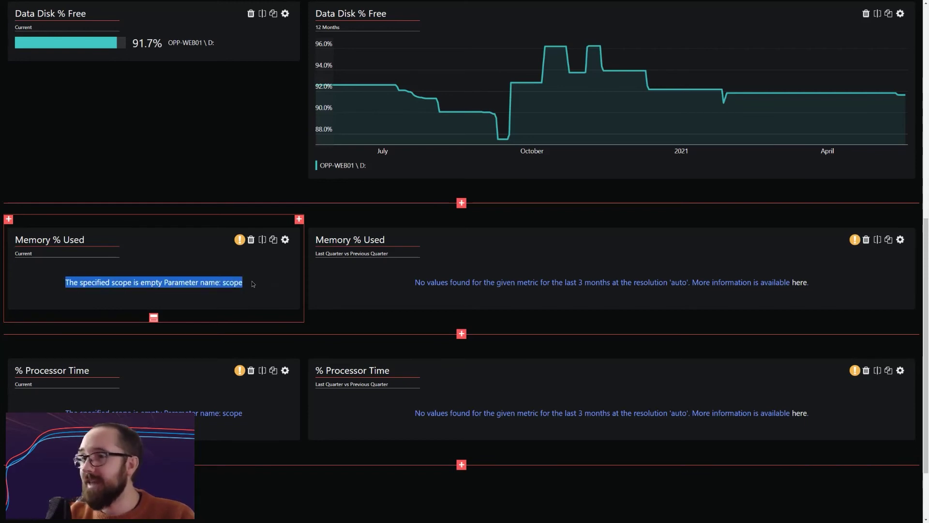
pyautogui.click(252, 282)
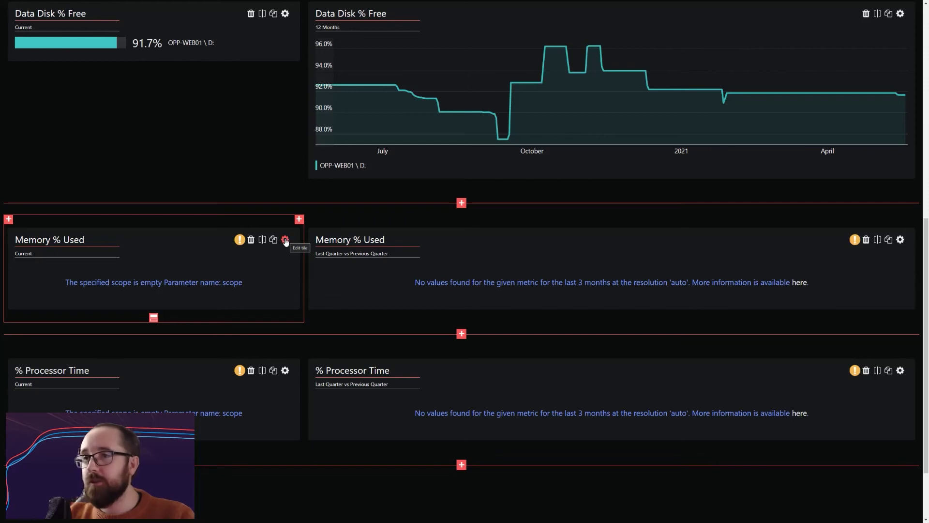
pyautogui.scroll(10, 284, 242)
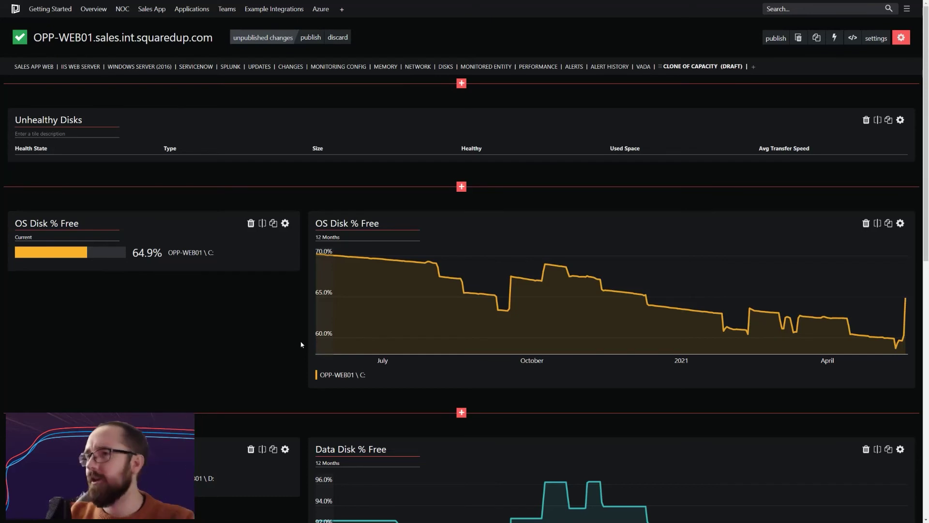
pyautogui.scroll(-8, 301, 345)
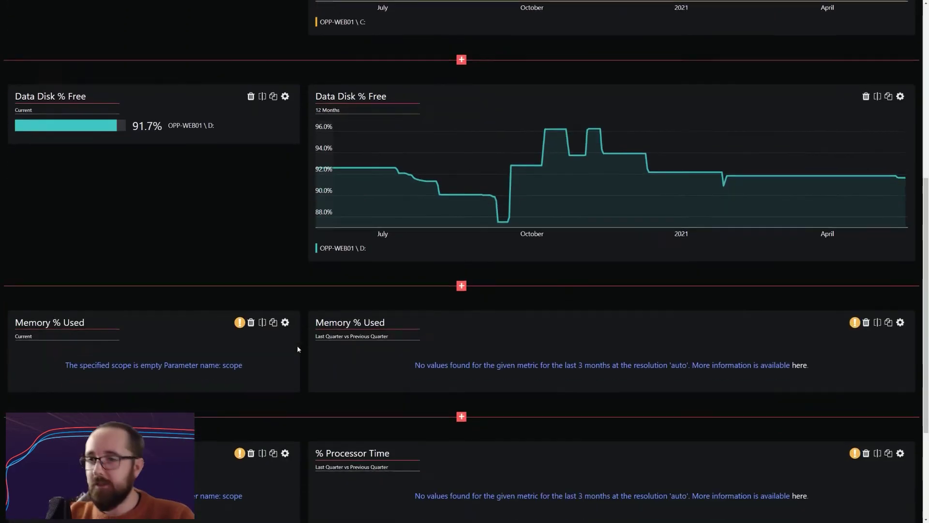
# Set the scope of the current-value Memory % Used tile to This object and finish editing it
pyautogui.click(286, 277)
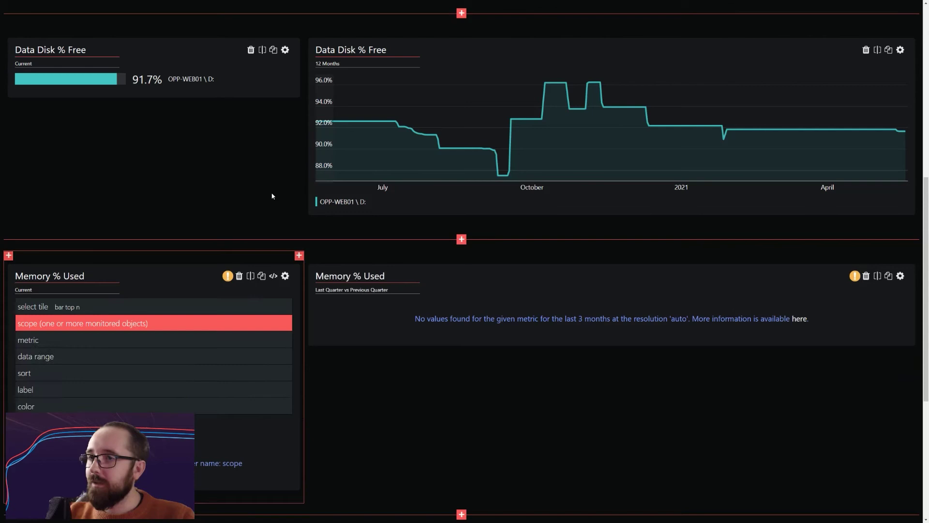
pyautogui.scroll(-4, 272, 202)
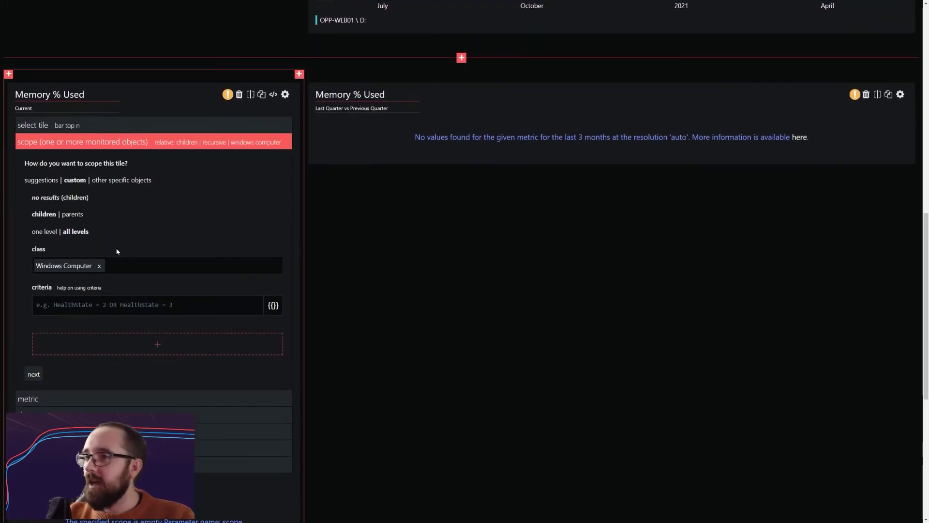
pyautogui.click(45, 181)
pyautogui.click(55, 199)
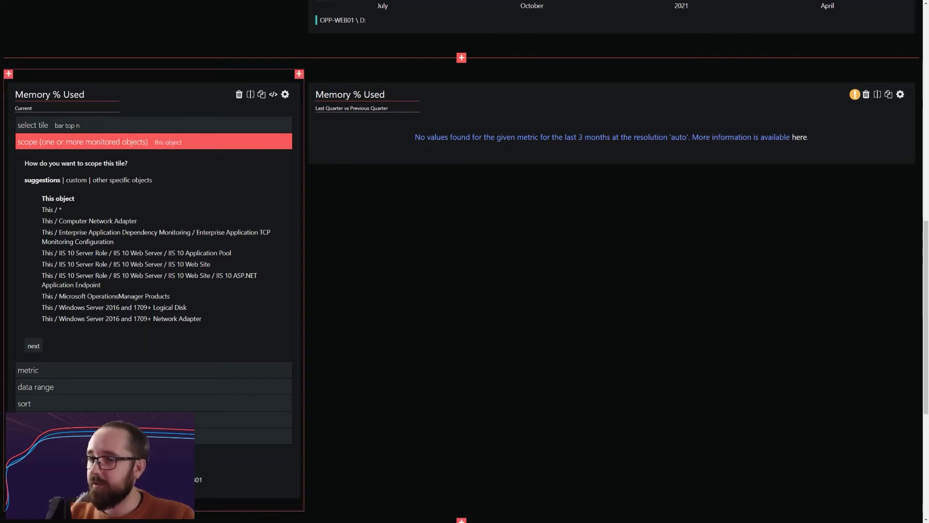
pyautogui.click(257, 132)
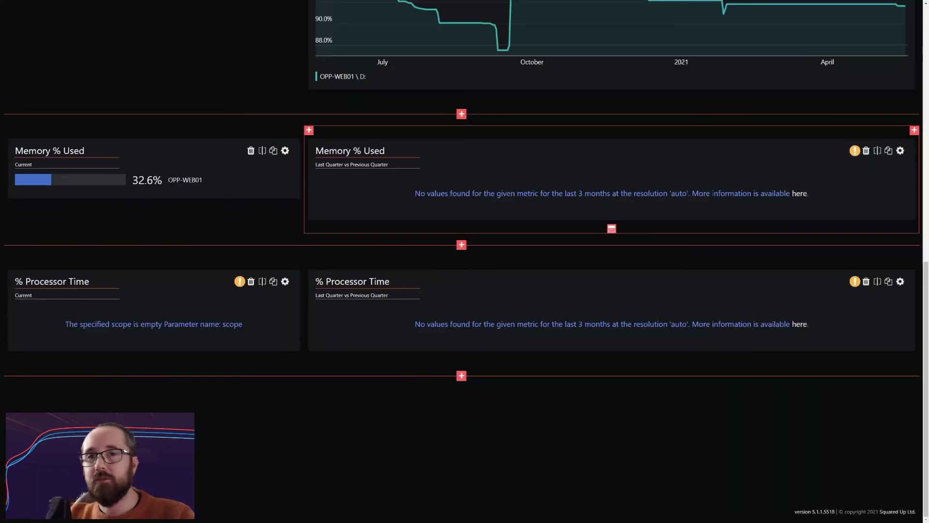
# Scope the Last Quarter vs Previous Quarter Memory % Used graph to This object, return to the perspective and review its tiles
pyautogui.click(900, 151)
pyautogui.click(369, 166)
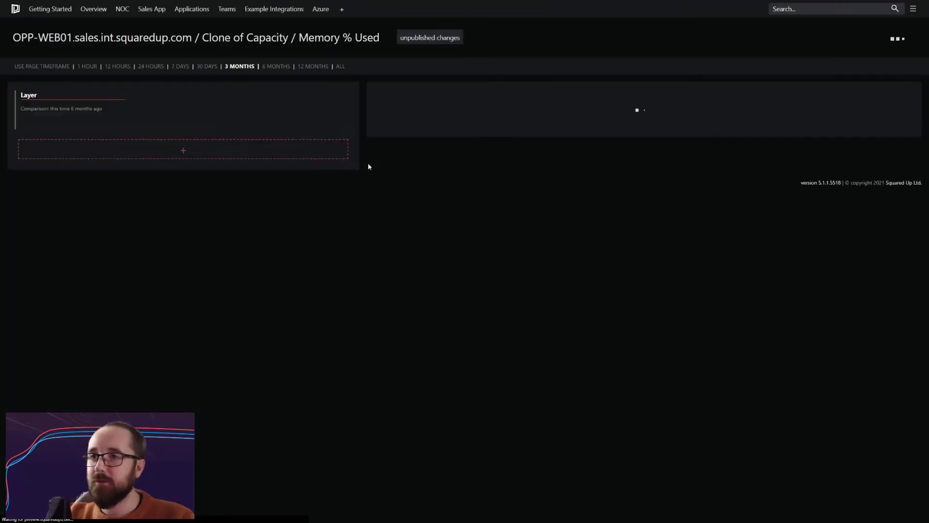
pyautogui.click(47, 187)
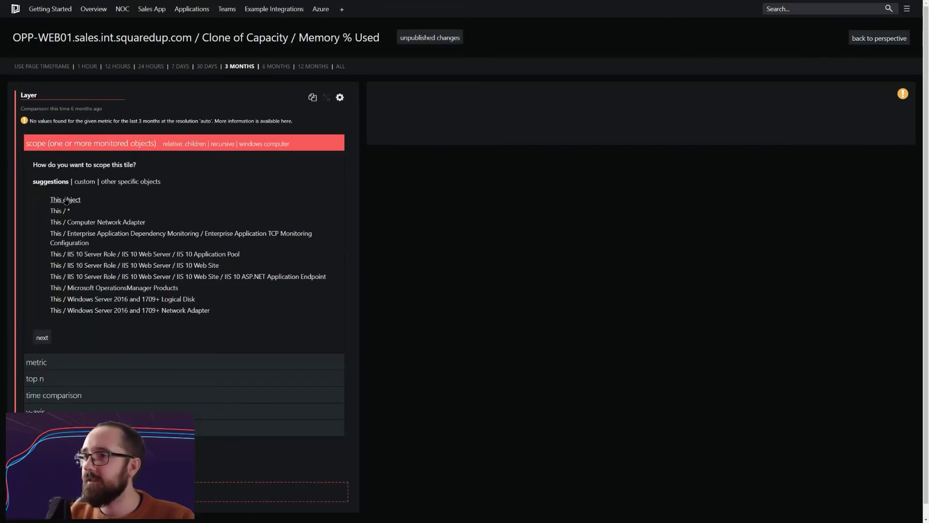
pyautogui.click(66, 199)
pyautogui.click(878, 39)
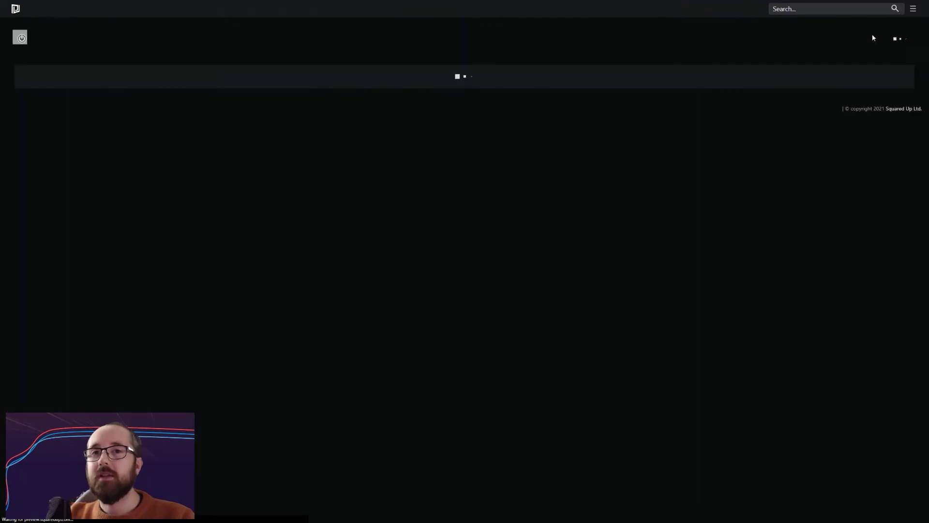
pyautogui.scroll(-5, 296, 239)
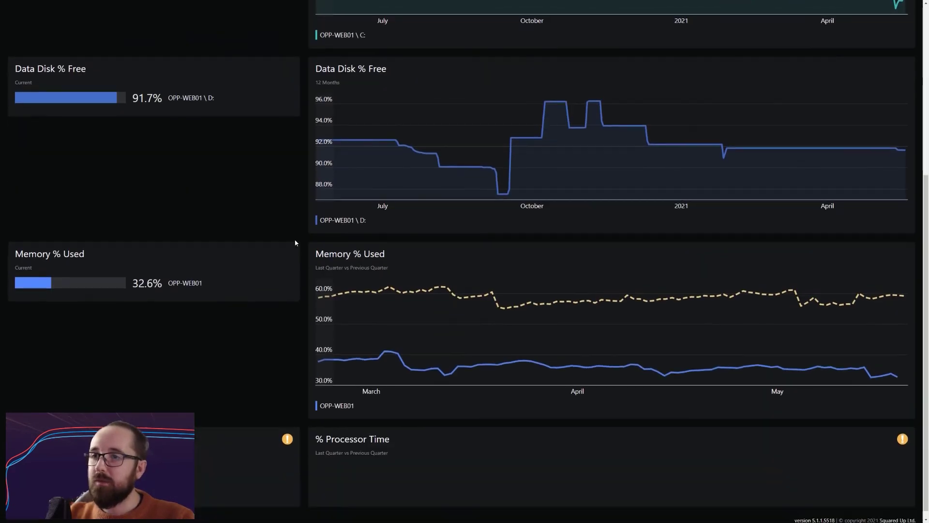
pyautogui.scroll(6, 284, 390)
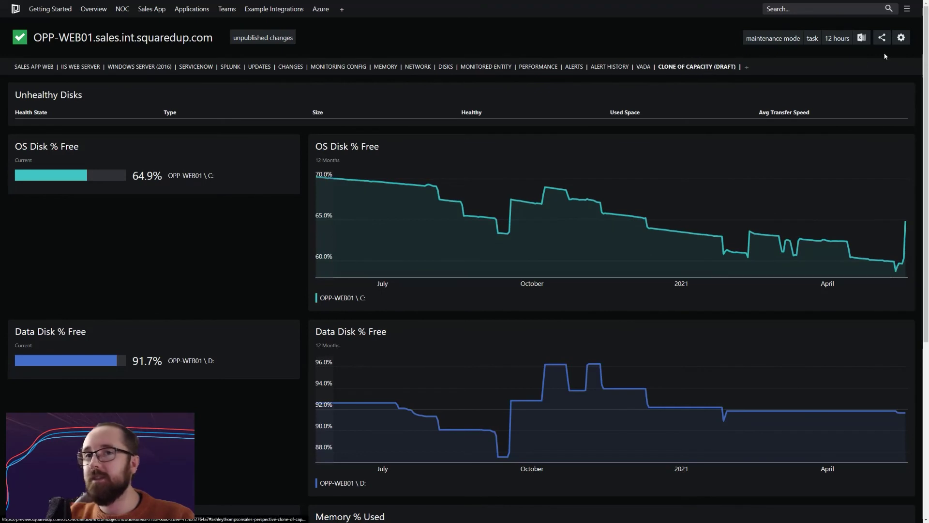
# Retitle the cloned perspective on OPP-WEB01 as Capacity, publish it and look over the published tiles
pyautogui.click(901, 38)
pyautogui.click(866, 42)
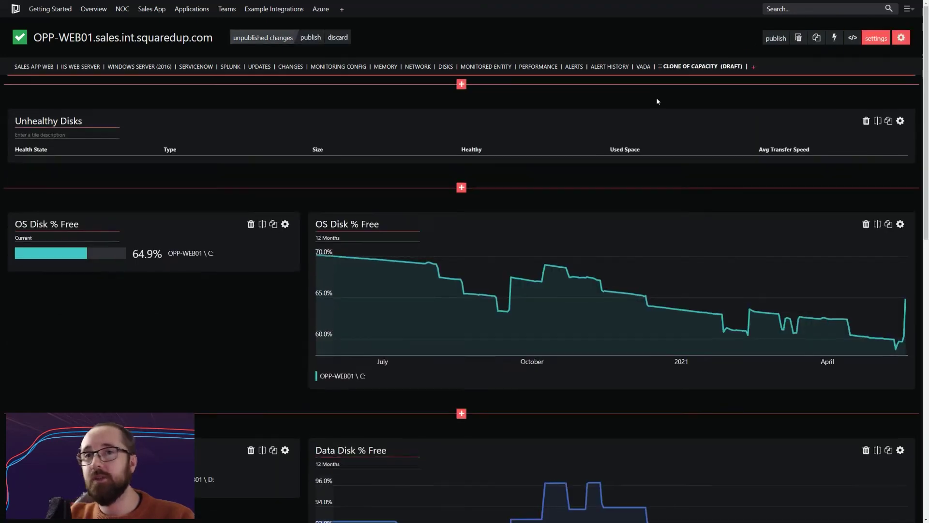
pyautogui.moveTo(18, 137); pyautogui.dragTo(43, 137)
pyautogui.press('BackSpace')
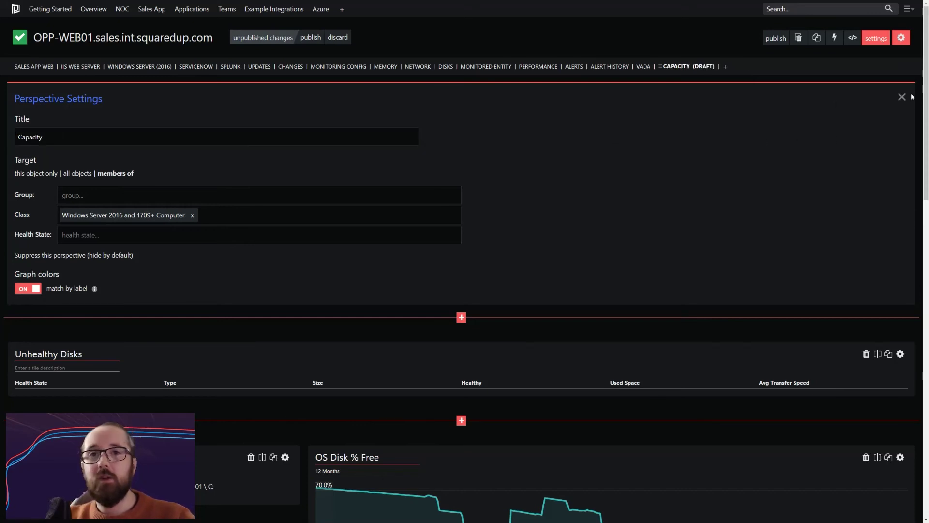
pyautogui.click(310, 37)
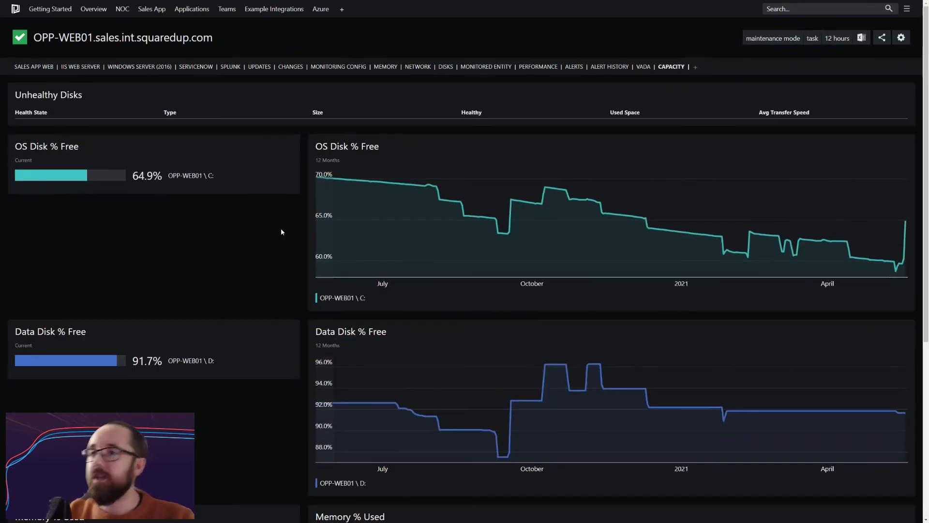
pyautogui.scroll(-5, 281, 228)
pyautogui.scroll(5, 278, 231)
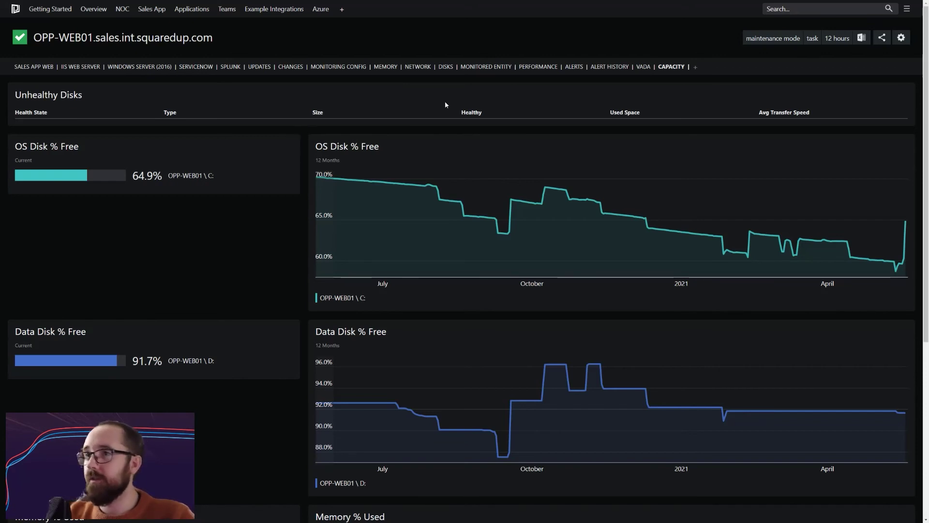
# Search for "web02", open the OPP-WEB02 server and view its Capacity perspective
pyautogui.click(795, 10)
pyautogui.write('web02')
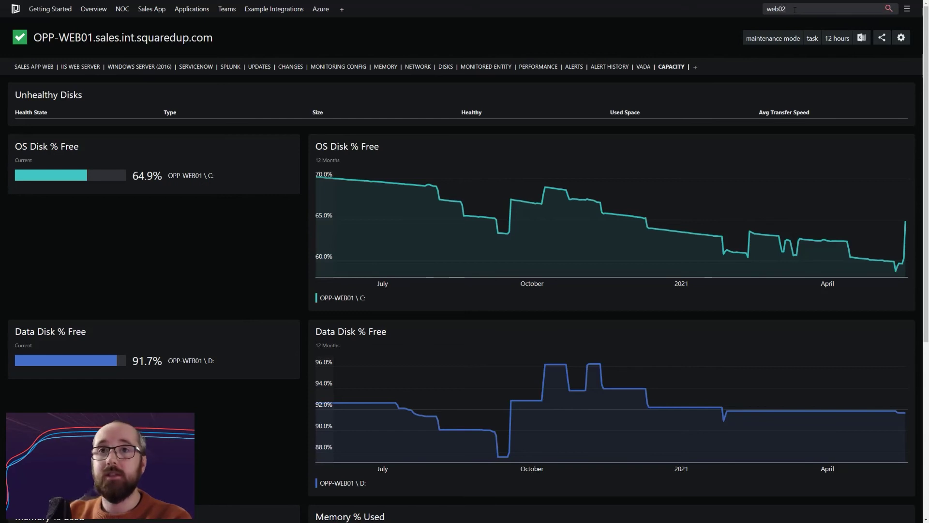
pyautogui.click(823, 41)
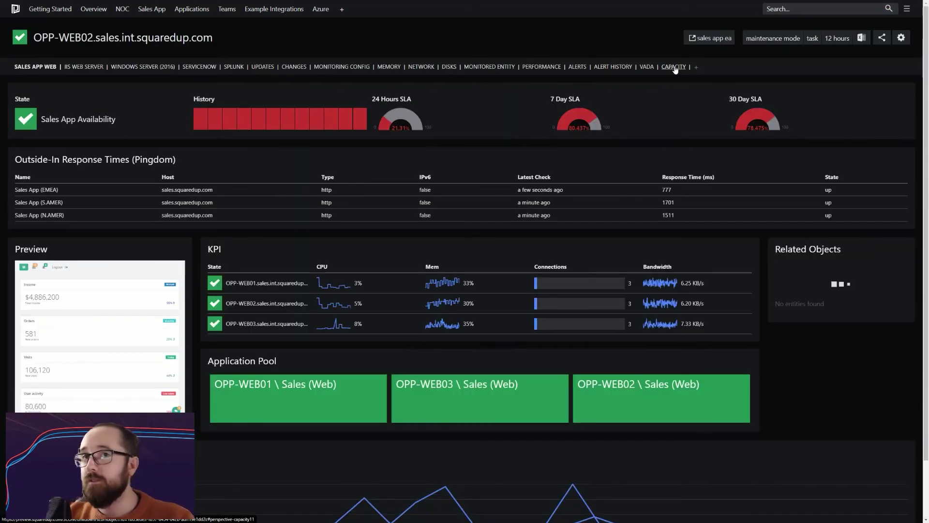
pyautogui.click(674, 67)
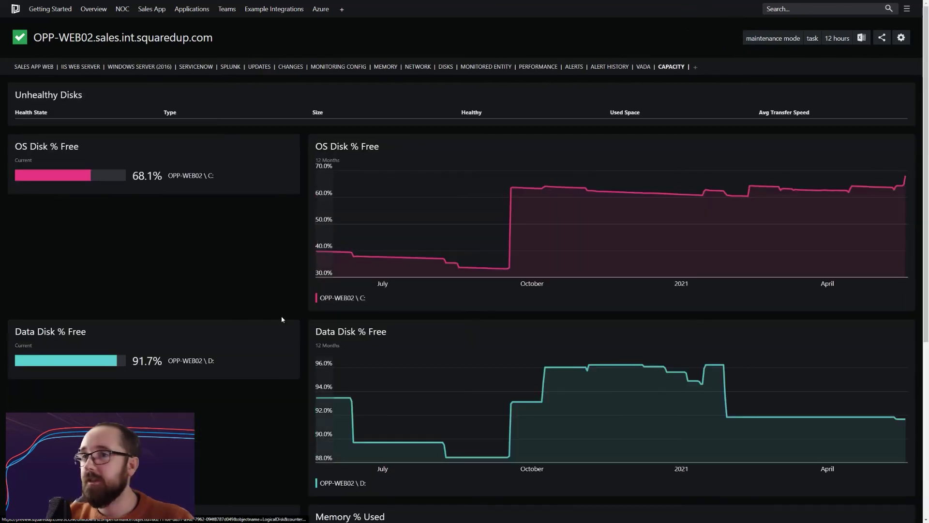
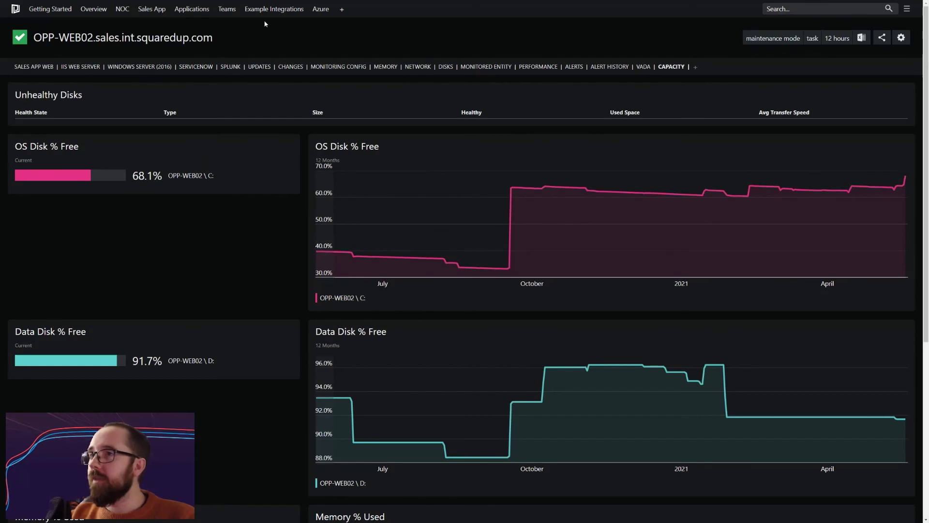
# Open the PoSH Data Types dashboard in the PowerShell example integrations and examine its visualization tiles
pyautogui.moveTo(274, 8)
pyautogui.moveTo(286, 213)
pyautogui.click(332, 213)
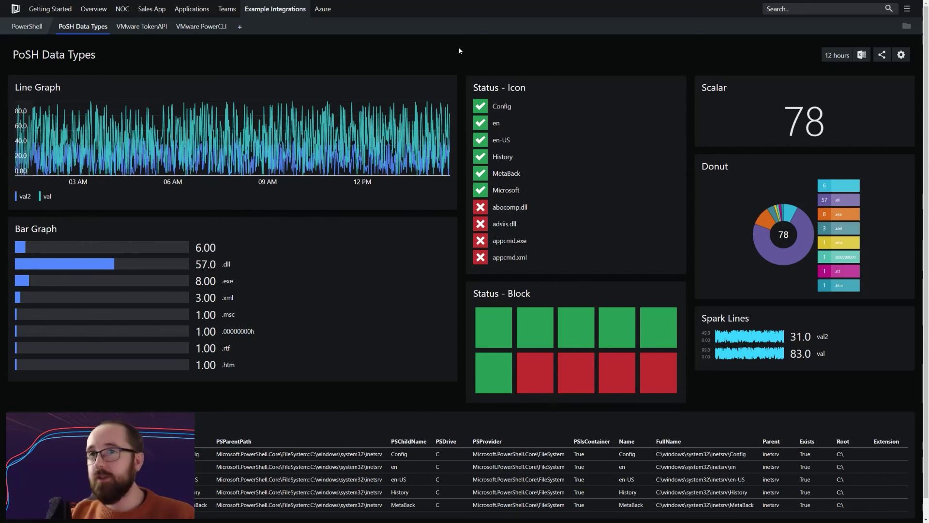
pyautogui.click(24, 196)
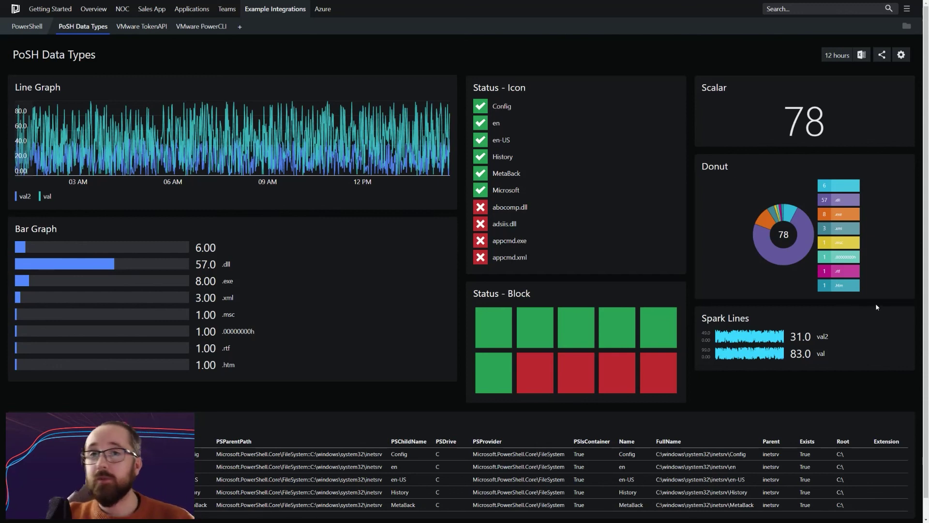
pyautogui.moveTo(833, 121); pyautogui.dragTo(765, 110)
pyautogui.click(765, 110)
pyautogui.scroll(-1, 562, 396)
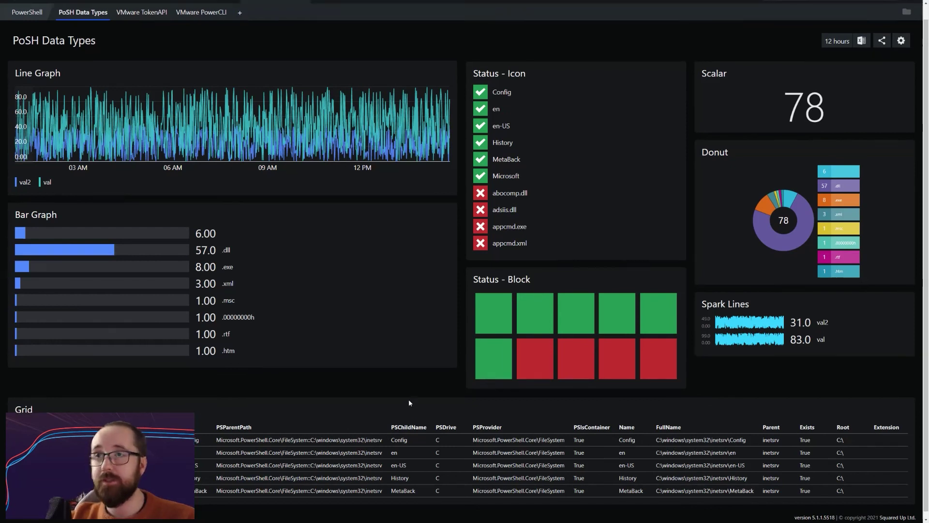
pyautogui.scroll(1, 409, 399)
# Edit the PoSH Data Types dashboard, view the Line Graph tile's profile setting and check where the system settings are reached
pyautogui.click(901, 54)
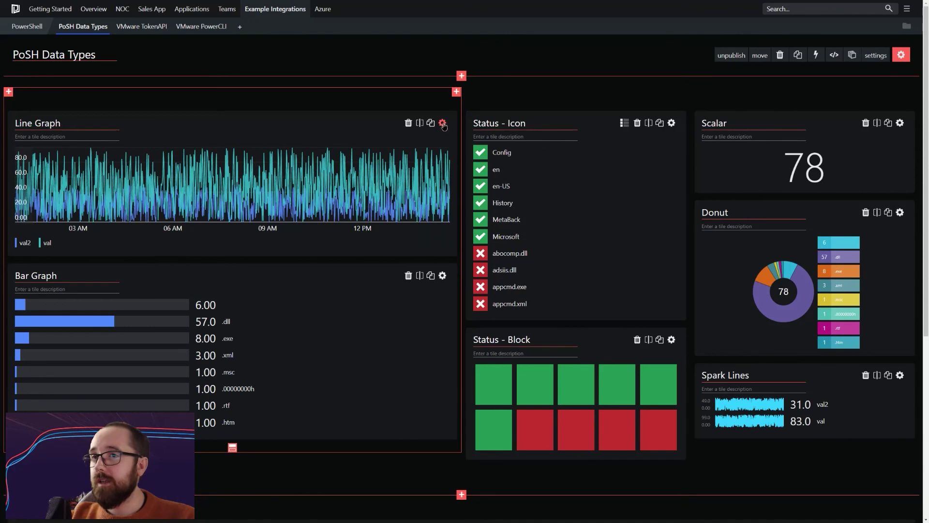
pyautogui.click(443, 123)
pyautogui.click(58, 237)
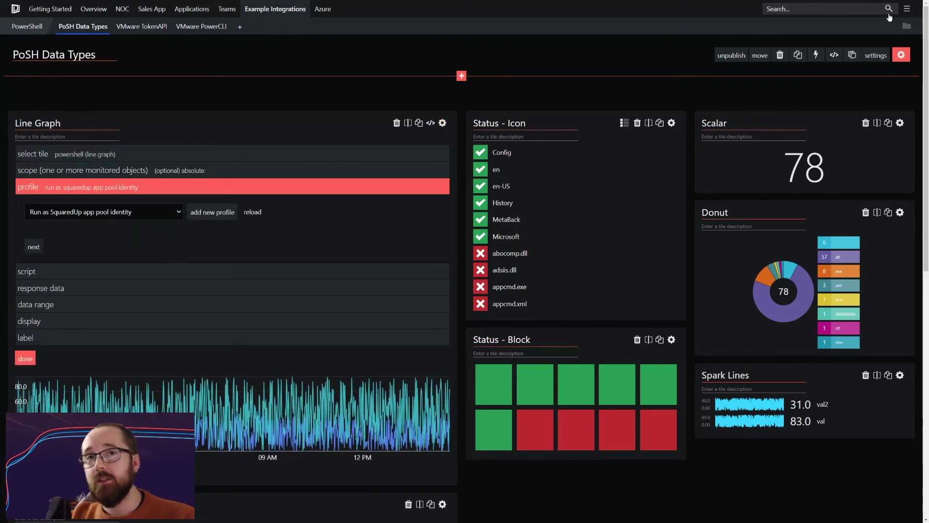
pyautogui.click(907, 8)
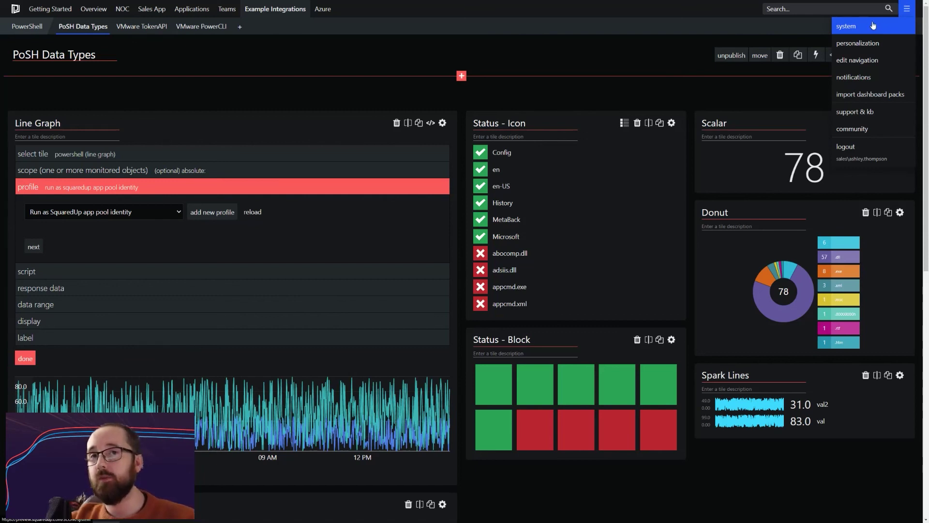
pyautogui.click(132, 233)
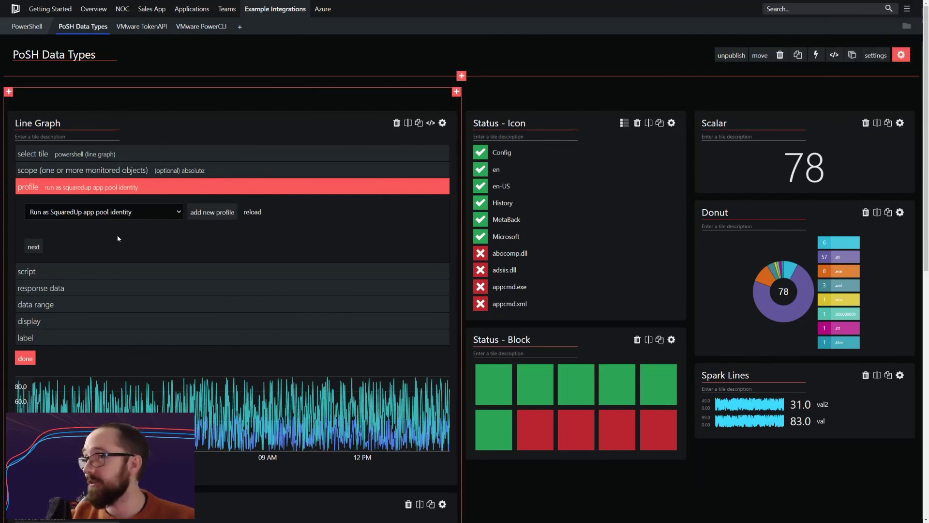
# Examine the Line Graph tile's PowerShell script and its timestamp and value column overrides
pyautogui.click(104, 272)
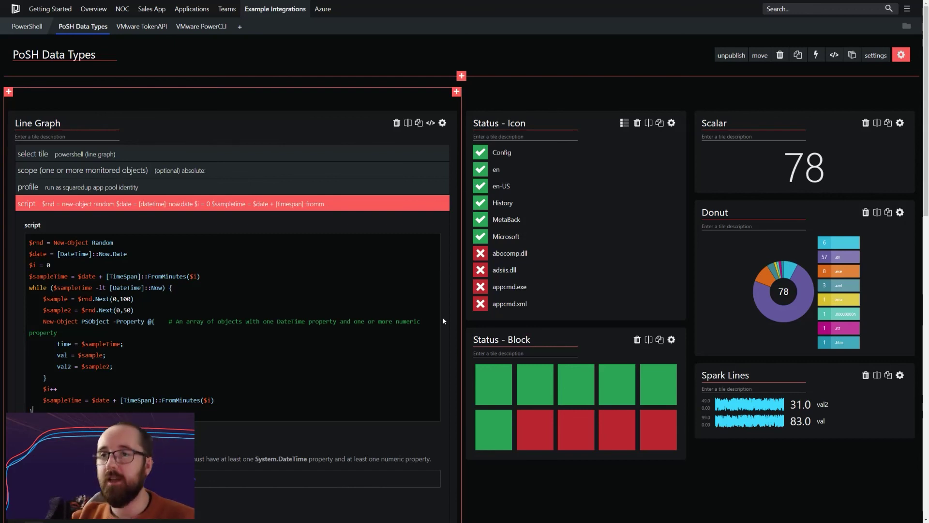
pyautogui.scroll(-2, 435, 317)
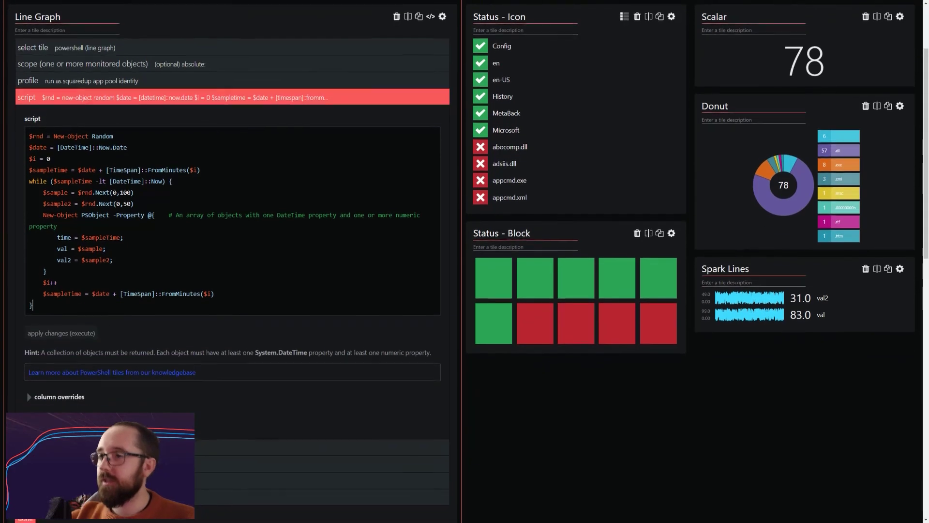
pyautogui.click(67, 397)
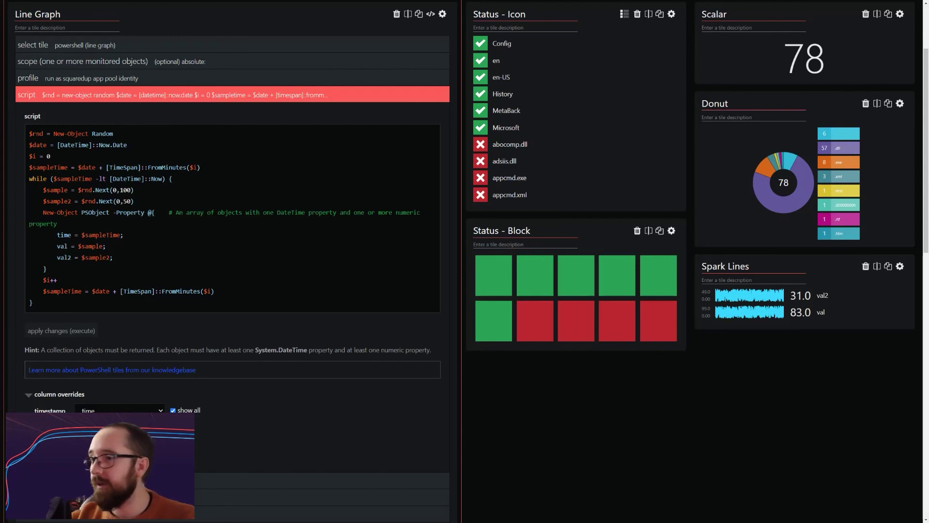
pyautogui.scroll(-3, 444, 483)
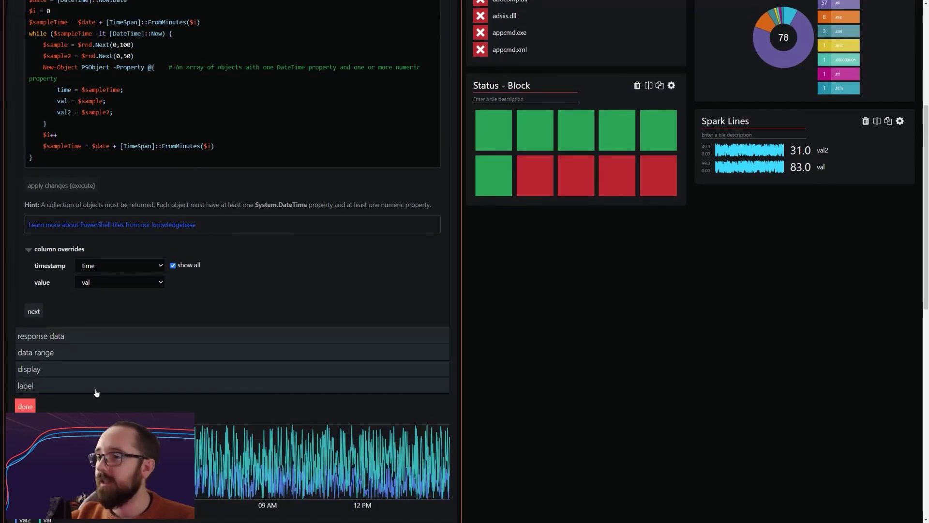
# Inspect the response data returned to the Line Graph tile, close the tile's settings and leave dashboard editing
pyautogui.click(90, 336)
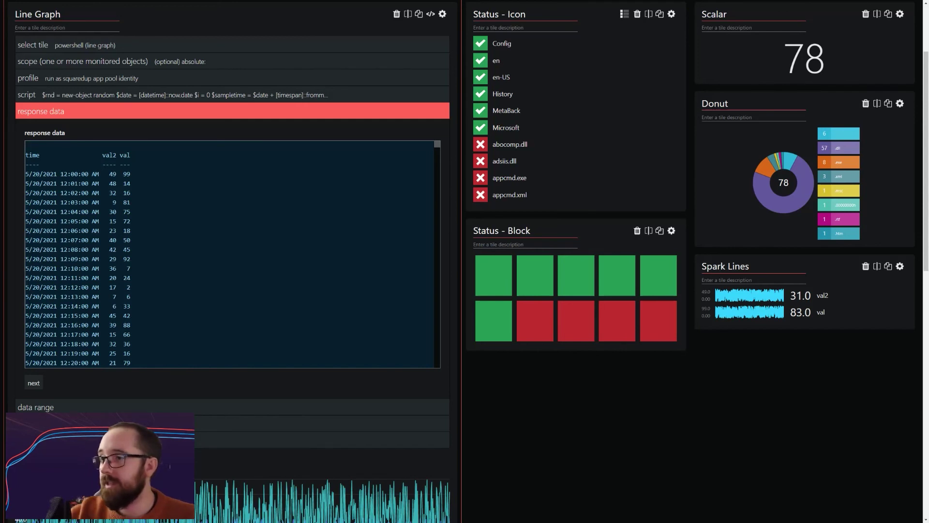
pyautogui.click(145, 110)
pyautogui.click(25, 243)
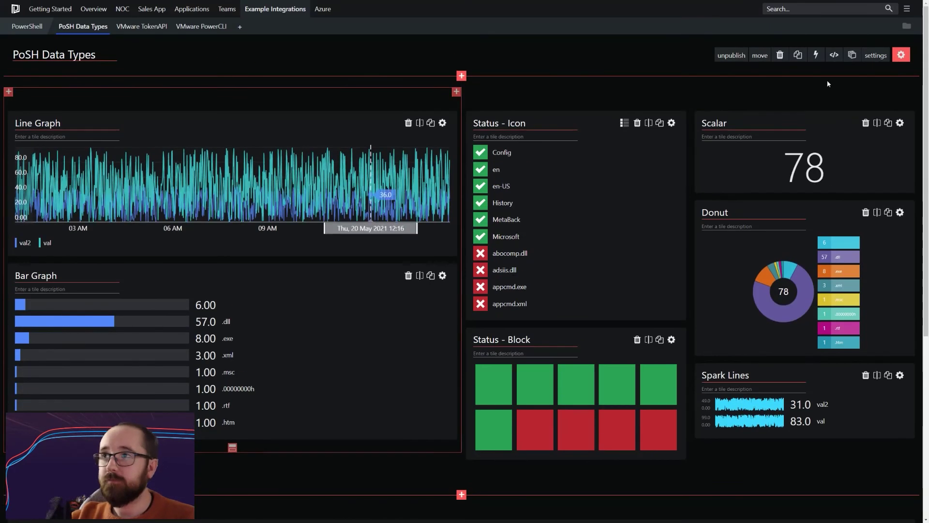
pyautogui.click(901, 6)
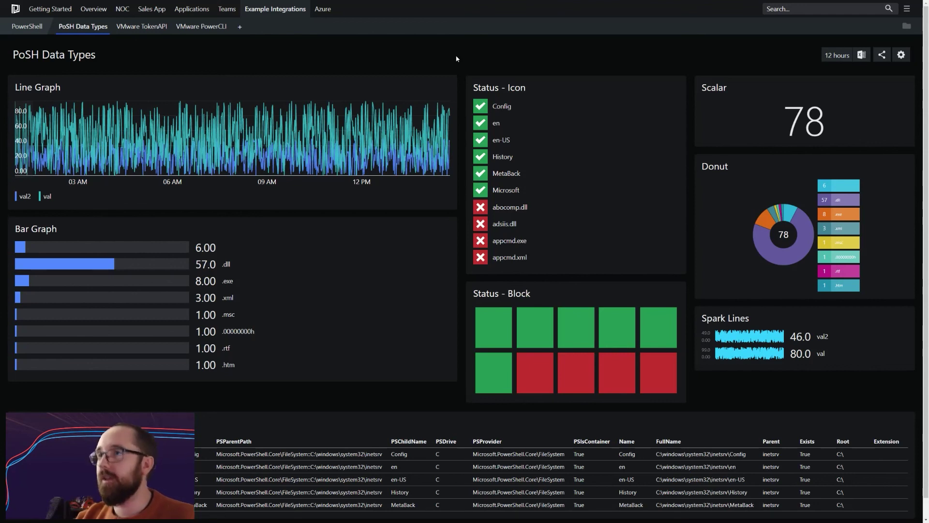
# View the VMware TokenAPI and VMware PowerCLI example dashboards
pyautogui.click(141, 26)
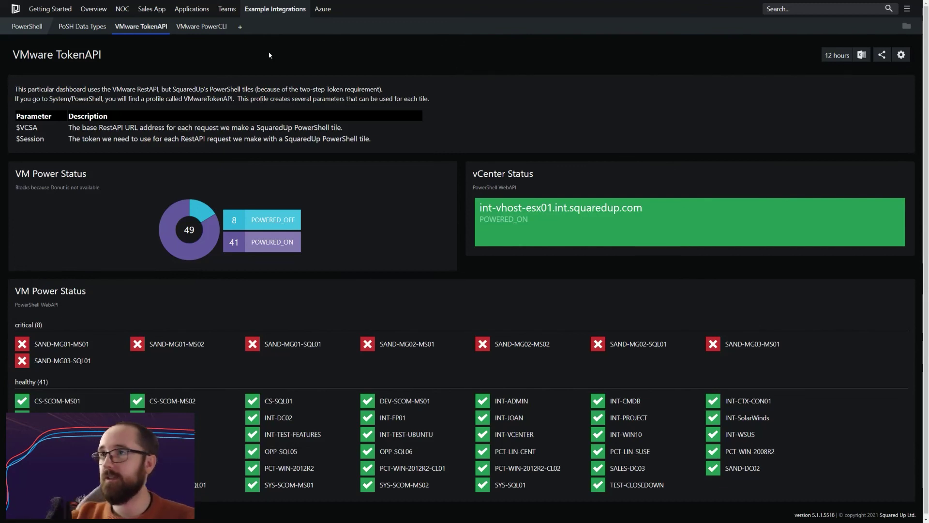
pyautogui.click(212, 28)
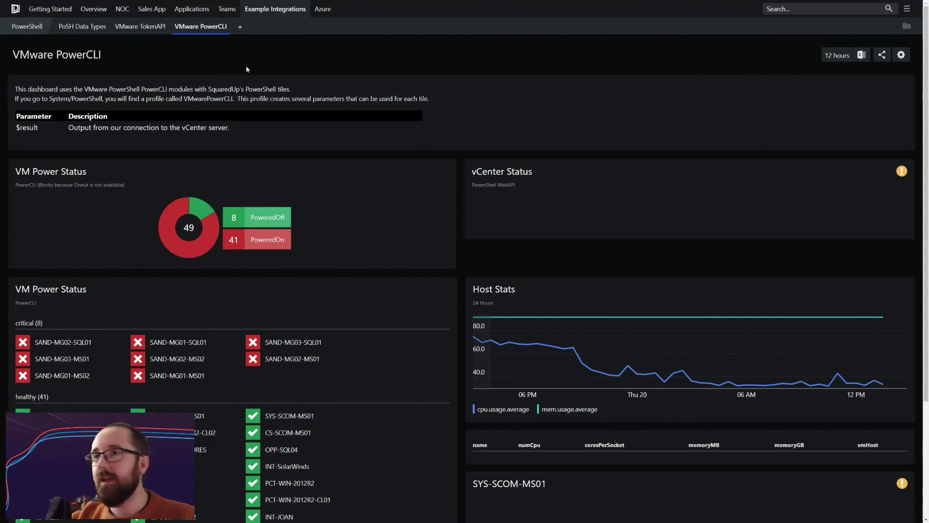
# Open the All Web API dashboard in Example Integrations and review its Splunk, Azure DevOps and Pingdom sections
pyautogui.click(275, 8)
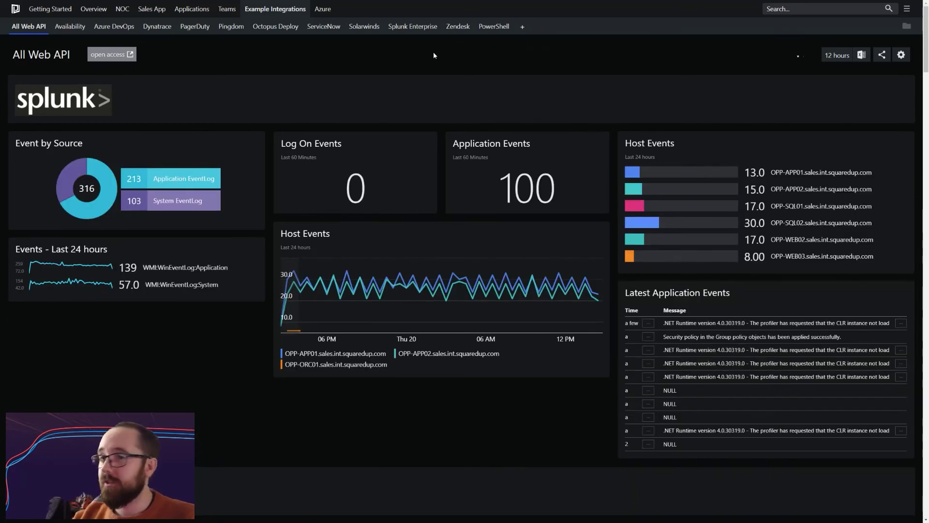
pyautogui.scroll(-2, 426, 61)
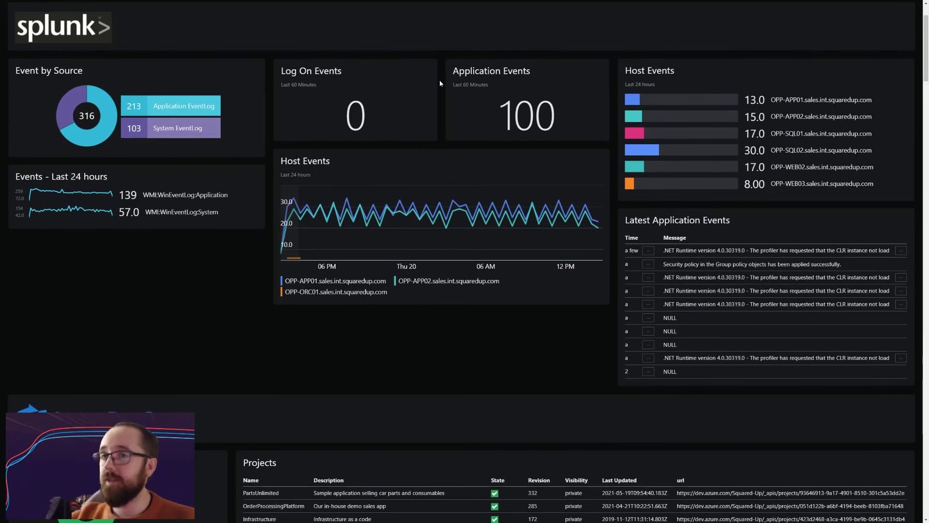
pyautogui.scroll(-7, 440, 81)
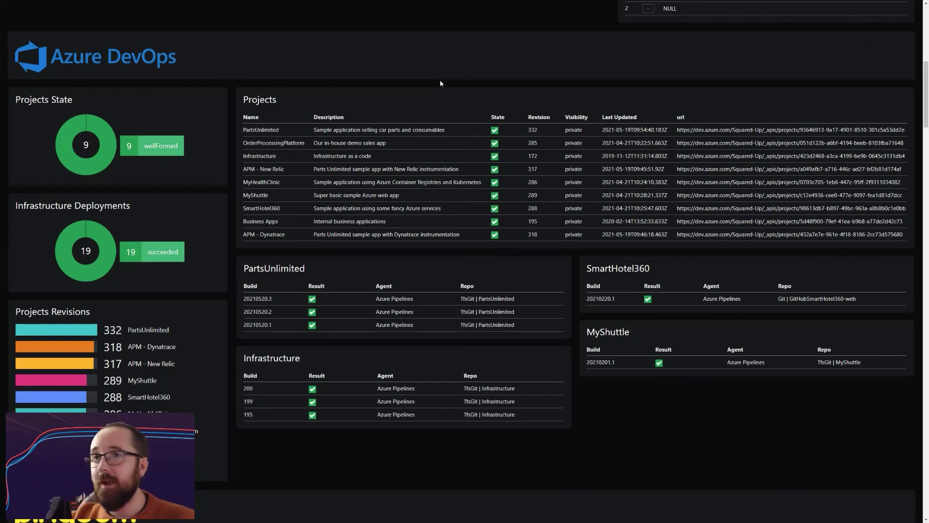
pyautogui.scroll(-8, 441, 80)
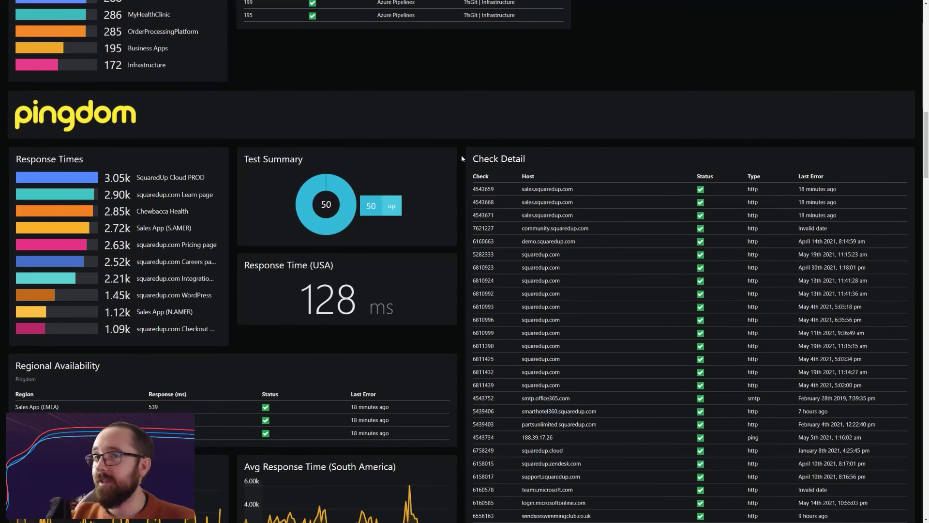
pyautogui.scroll(-2, 461, 160)
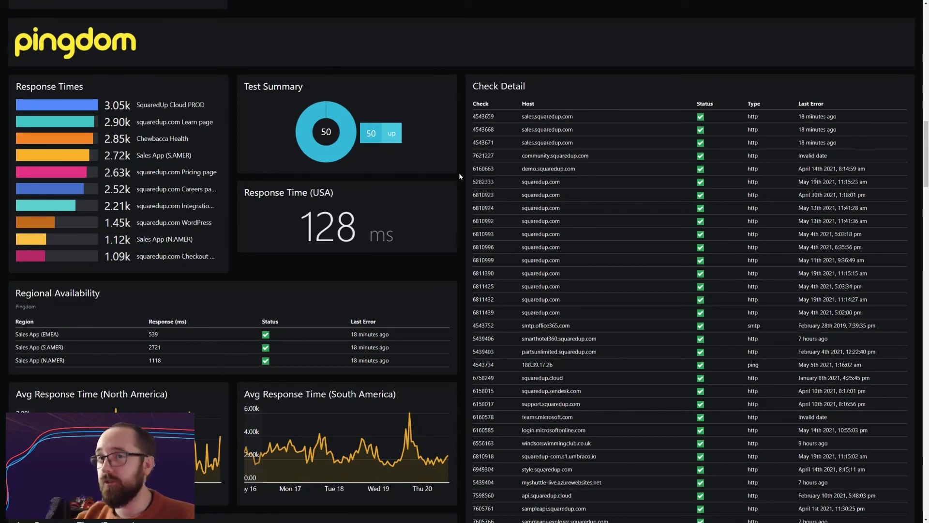
pyautogui.scroll(-1, 460, 176)
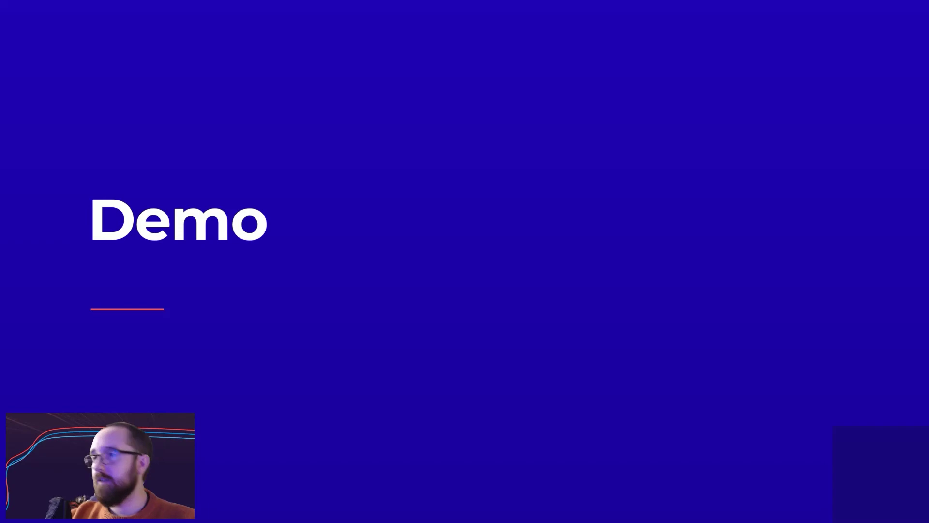
pyautogui.press('Right')
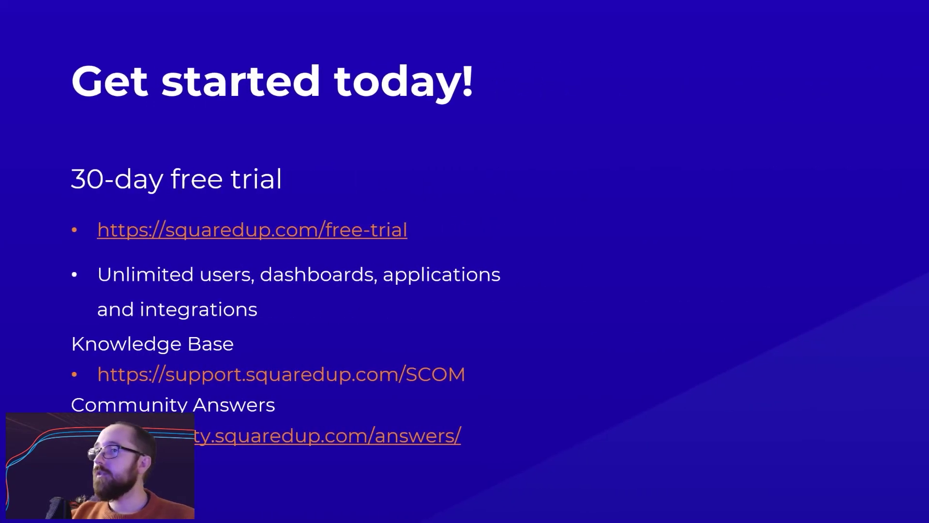